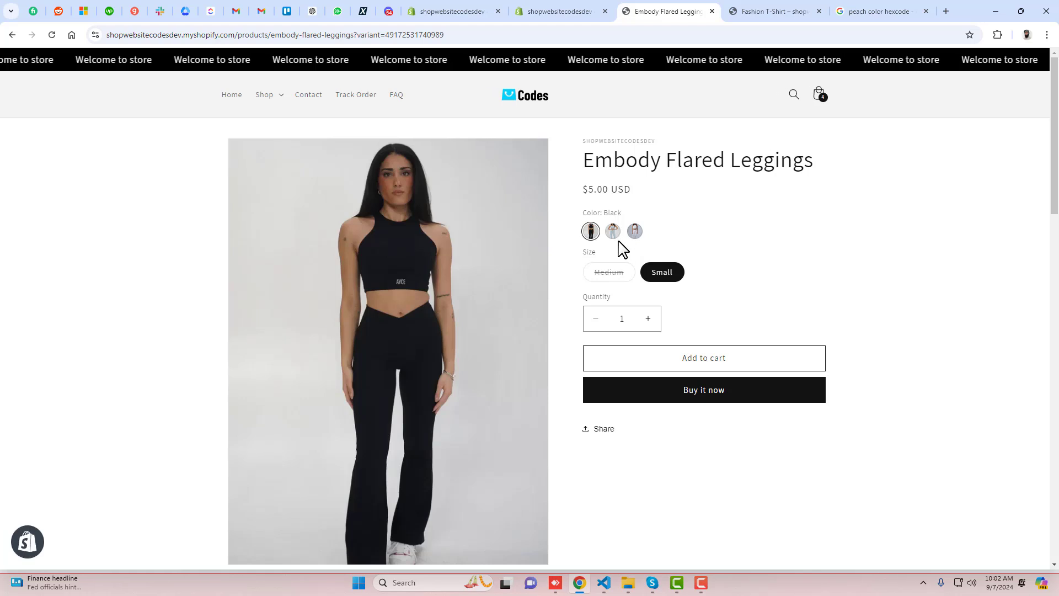
- Preview the White Legging, Ice Blue and Black colour swatches on the Embody Flared Leggings product page
click(635, 231)
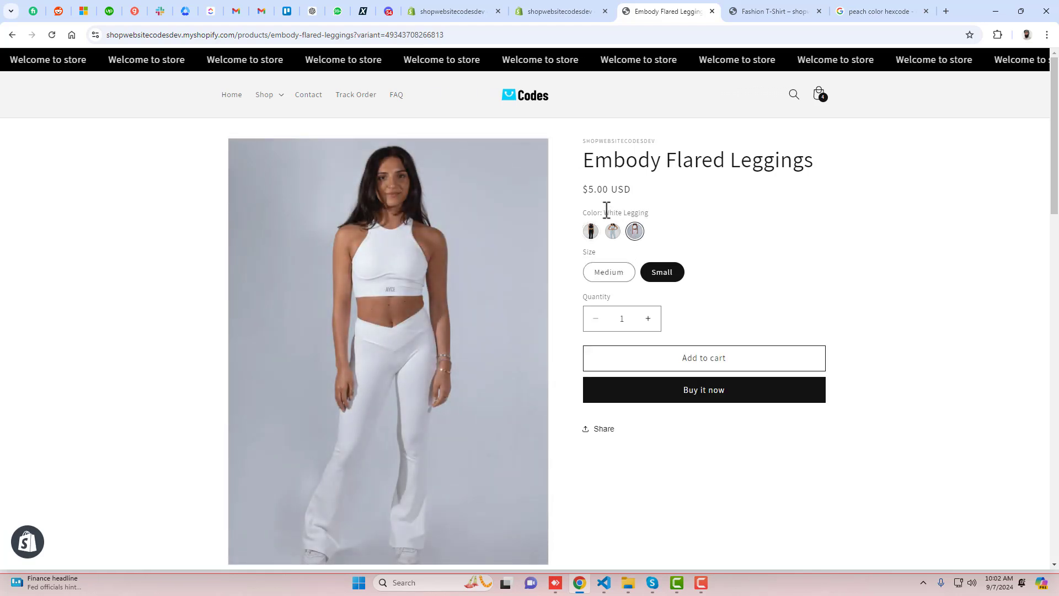
drag(604, 213, 662, 218)
click(611, 236)
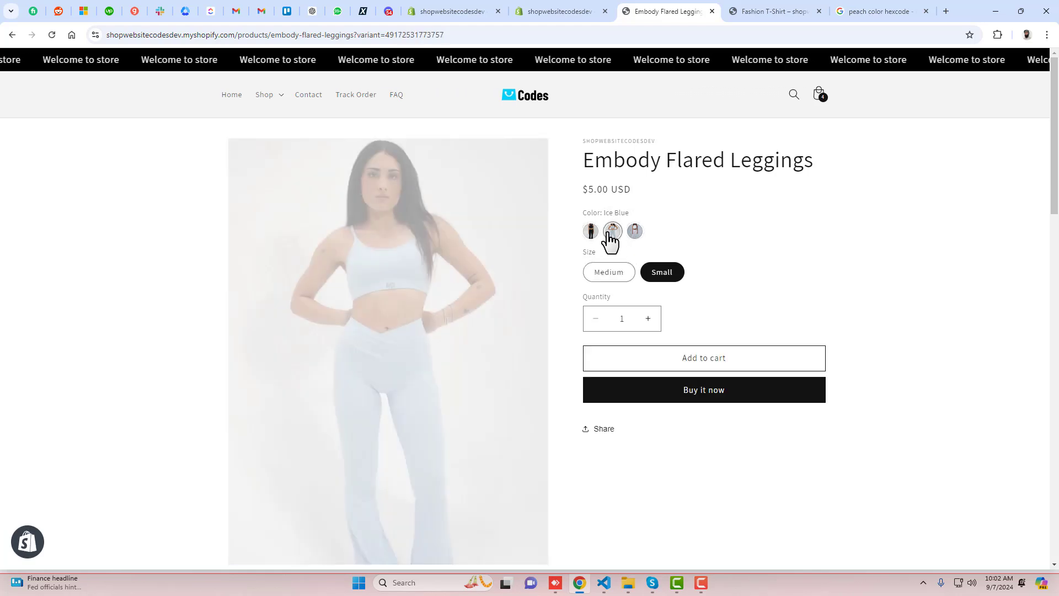
click(590, 234)
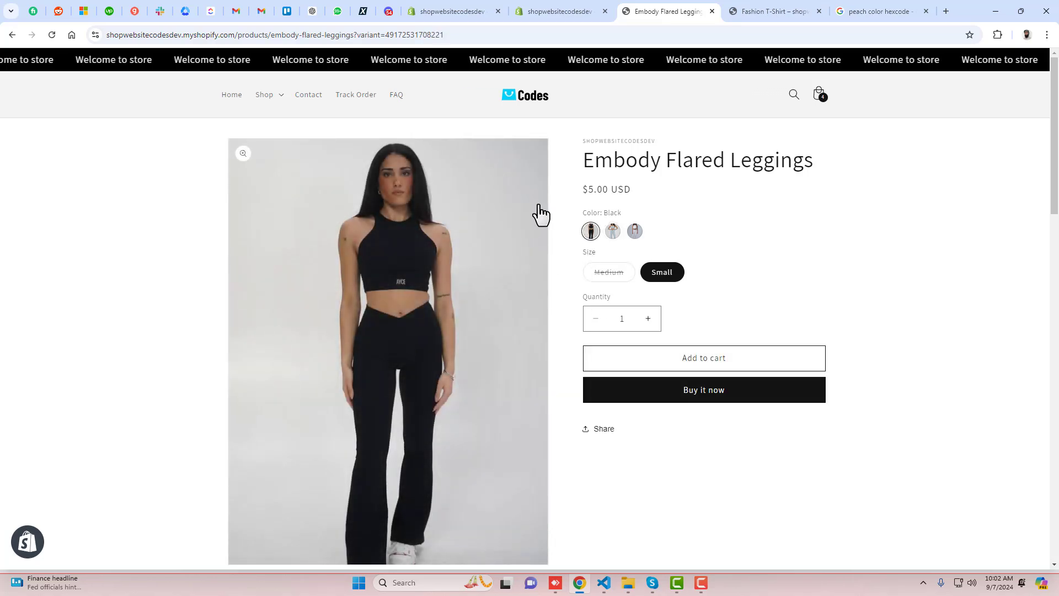
- Return to the store's home page and open the Fashion T-Shirt from the featured products
click(527, 102)
scroll(596, 298, down, 10)
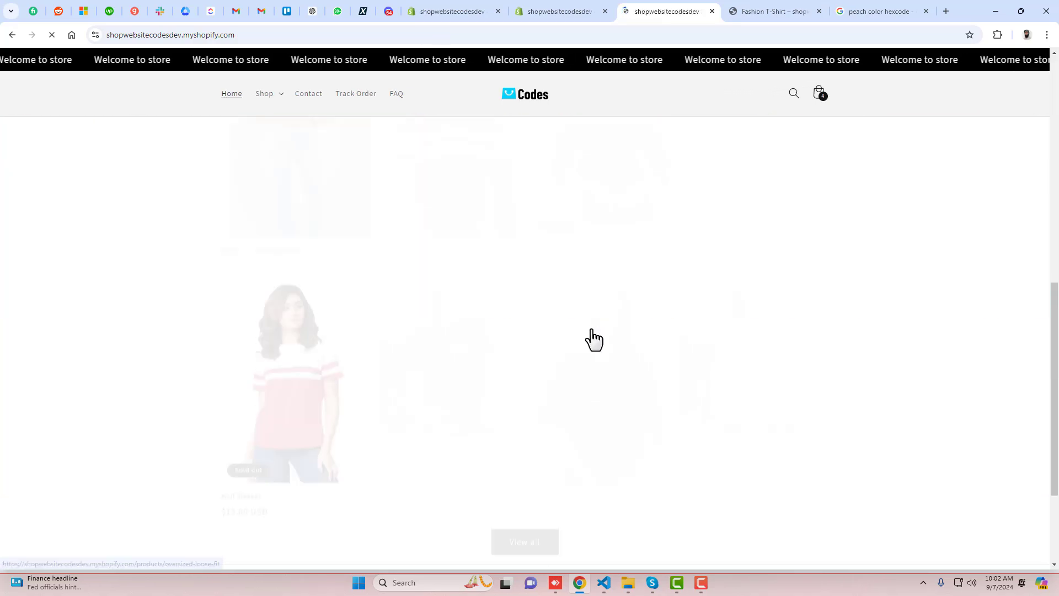
scroll(448, 284, up, 3)
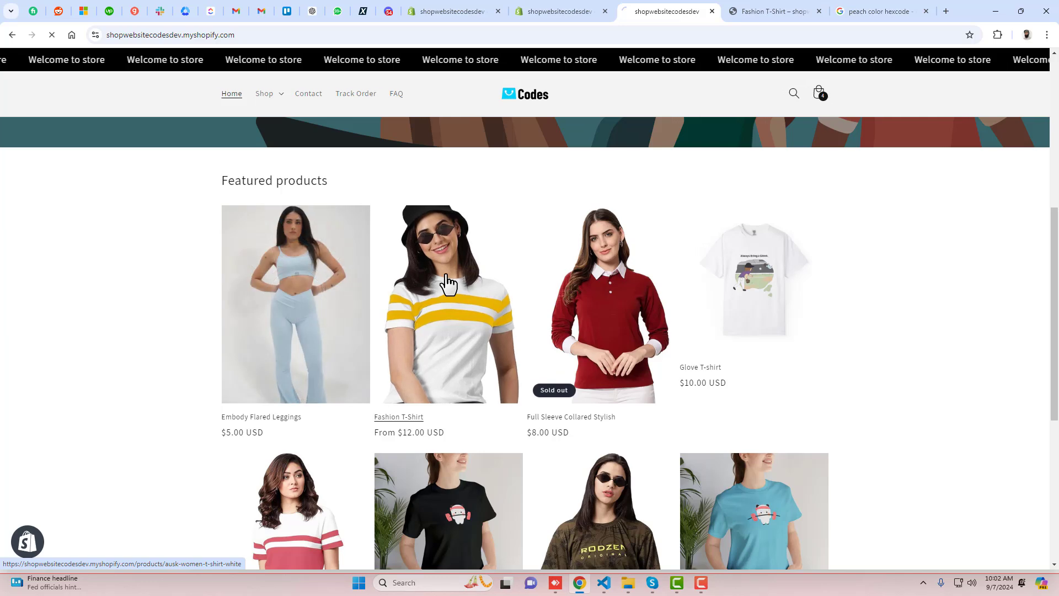
click(448, 284)
- Preview the White, Peach, Blue and Green colour swatches on the Fashion T-Shirt product page
click(613, 232)
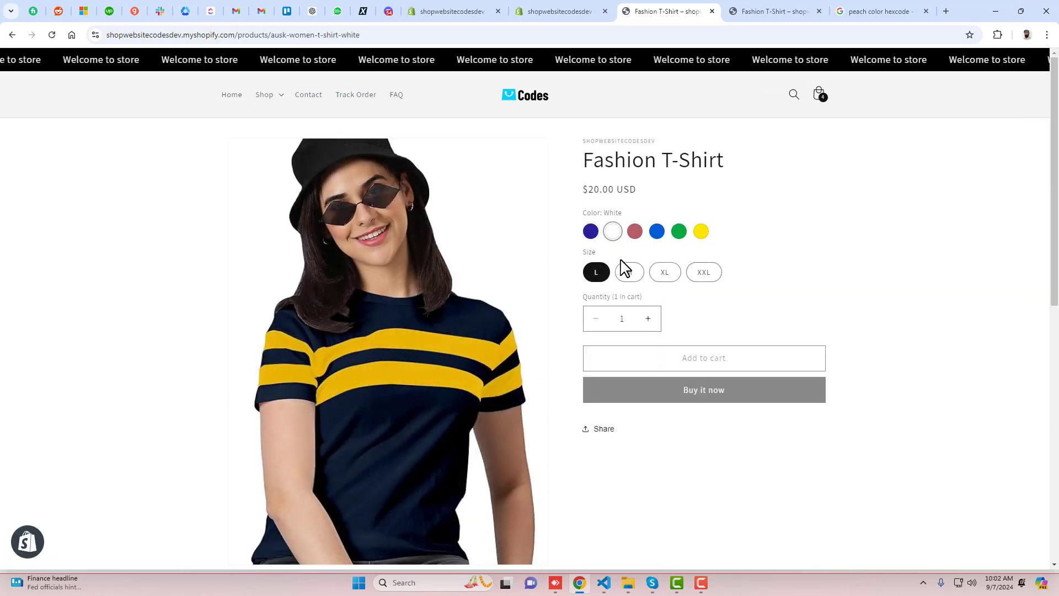
click(635, 231)
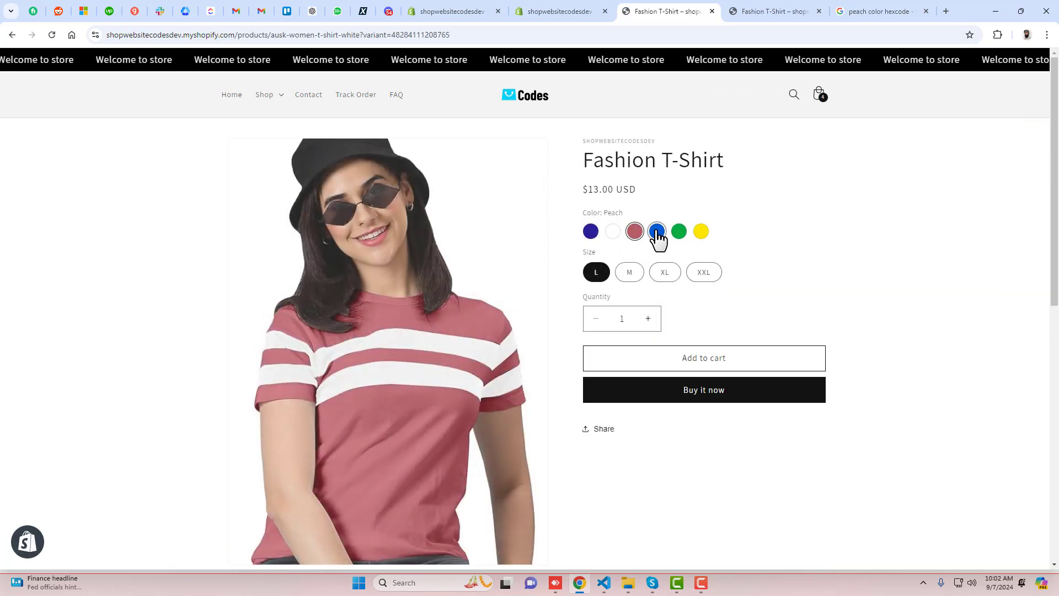
click(657, 235)
click(681, 236)
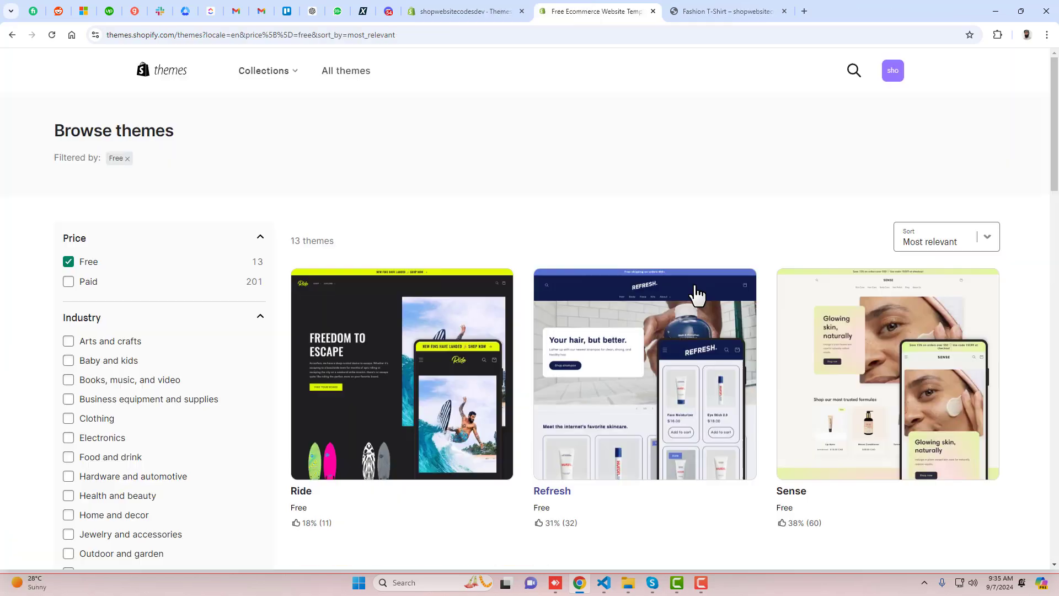
- Look through the free themes in the Shopify theme store, from Ride and Refresh down to Trade
scroll(656, 322, down, 3)
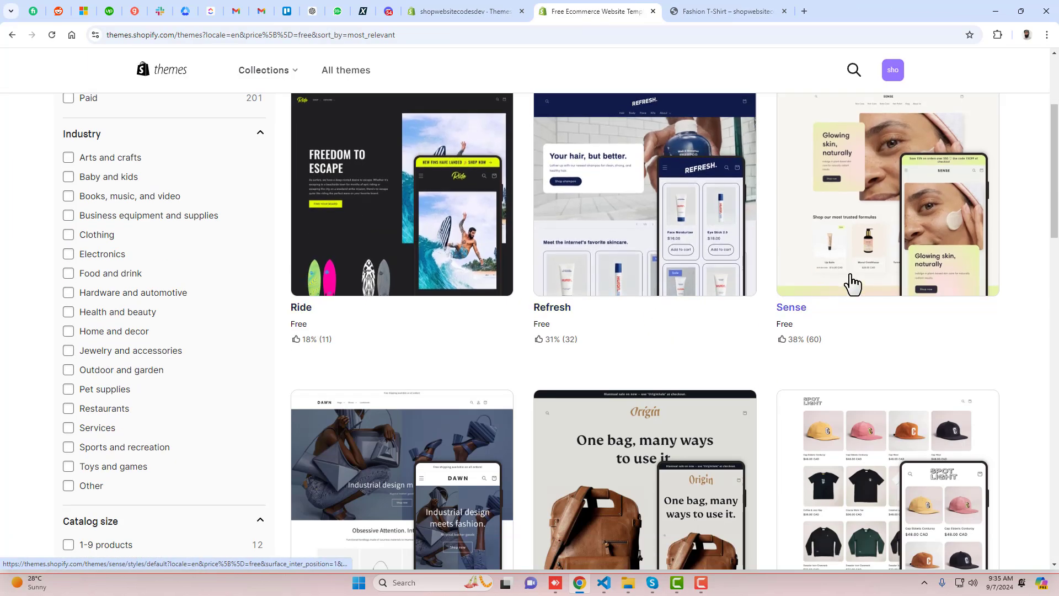
scroll(853, 260, down, 6)
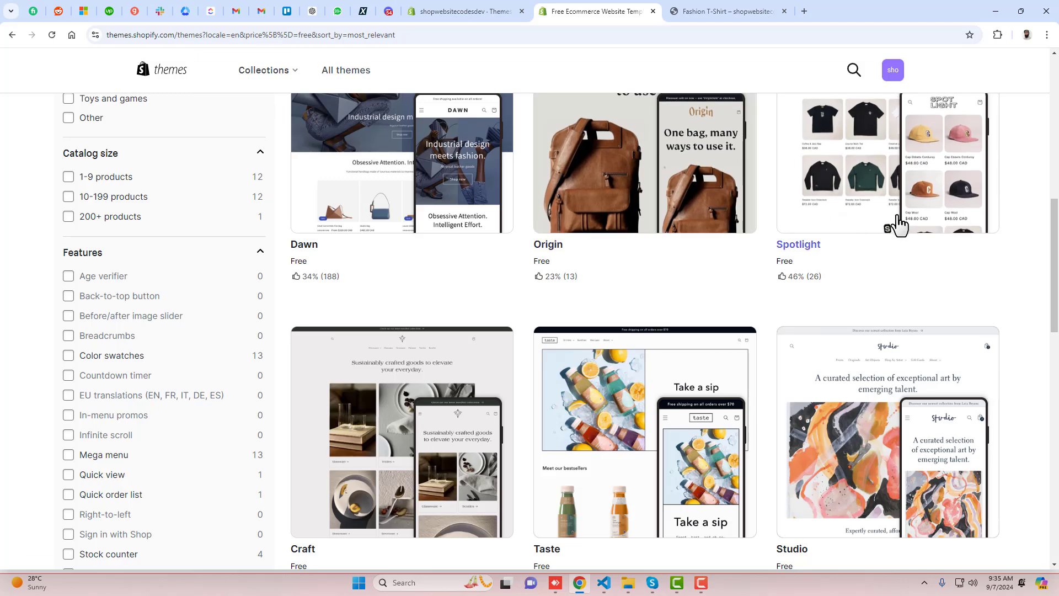
scroll(899, 224, down, 3)
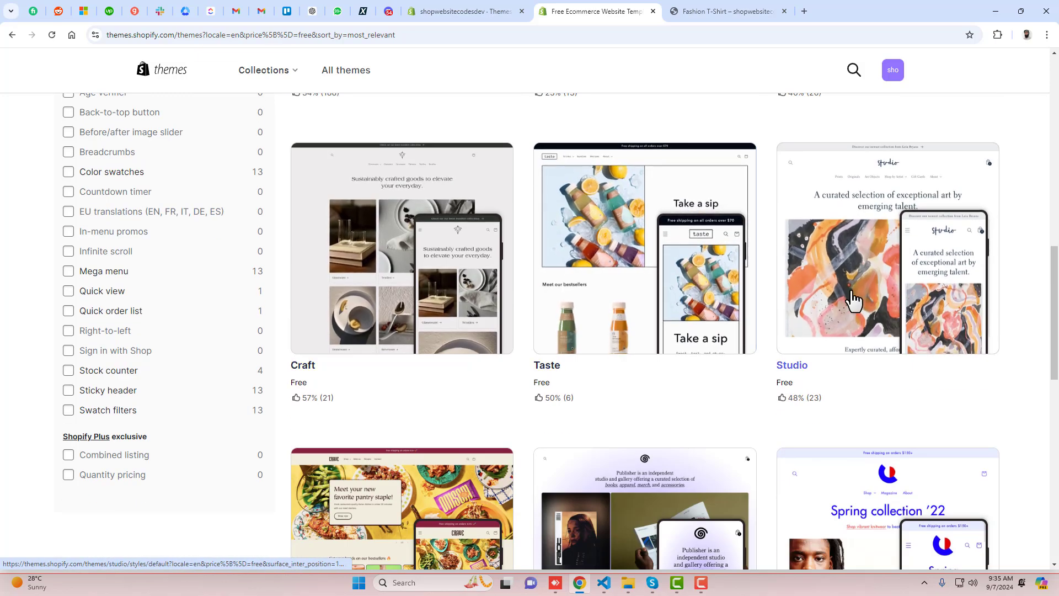
scroll(765, 302, down, 3)
scroll(669, 425, down, 6)
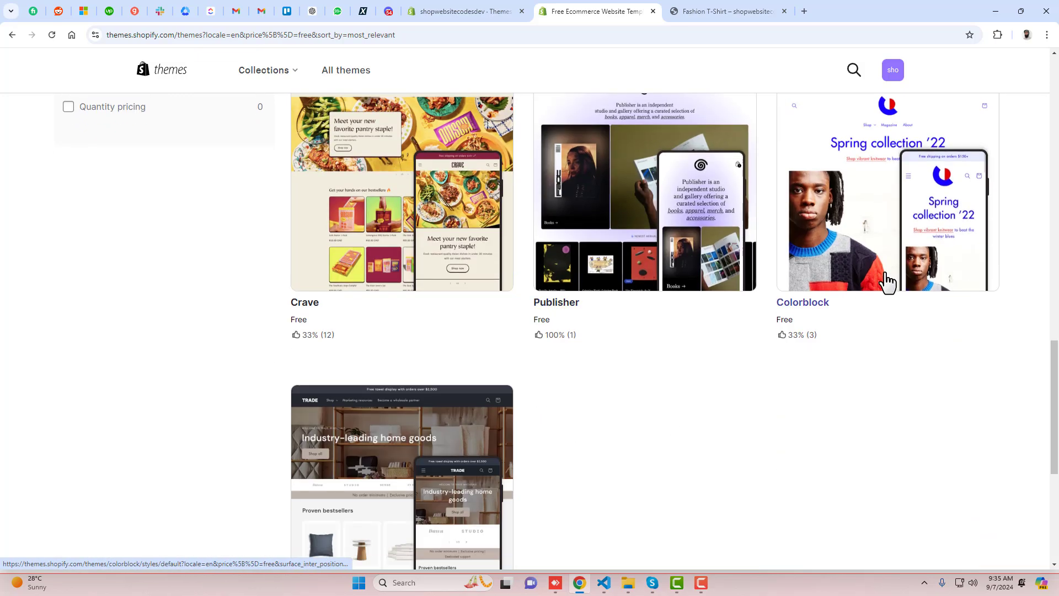
scroll(731, 365, up, 2)
scroll(731, 365, up, 15)
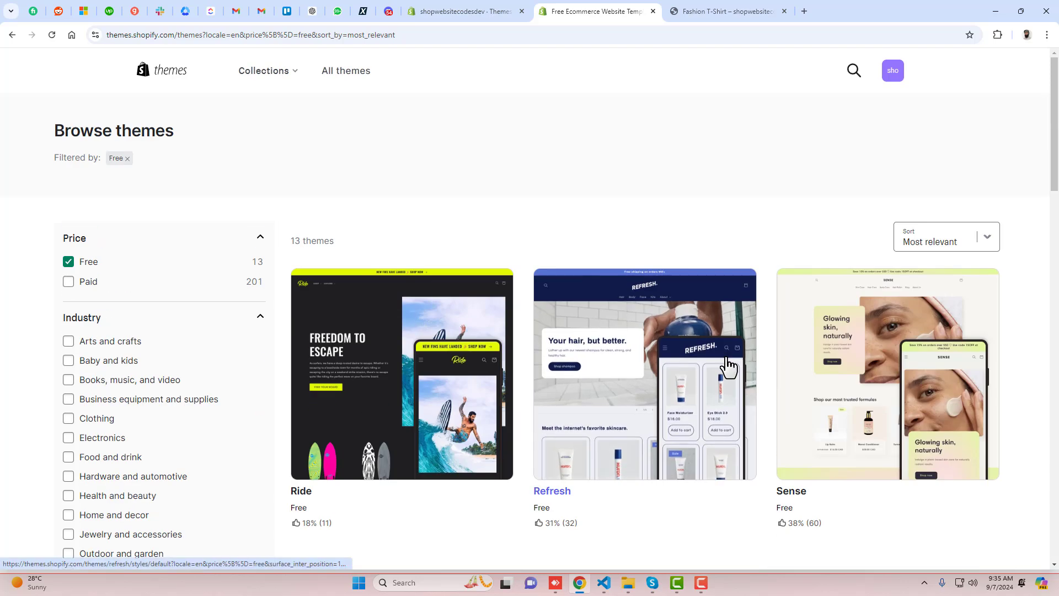
- Close the theme store page and open the Fashion T-Shirt product for editing in the Shopify admin
middle_click(604, 11)
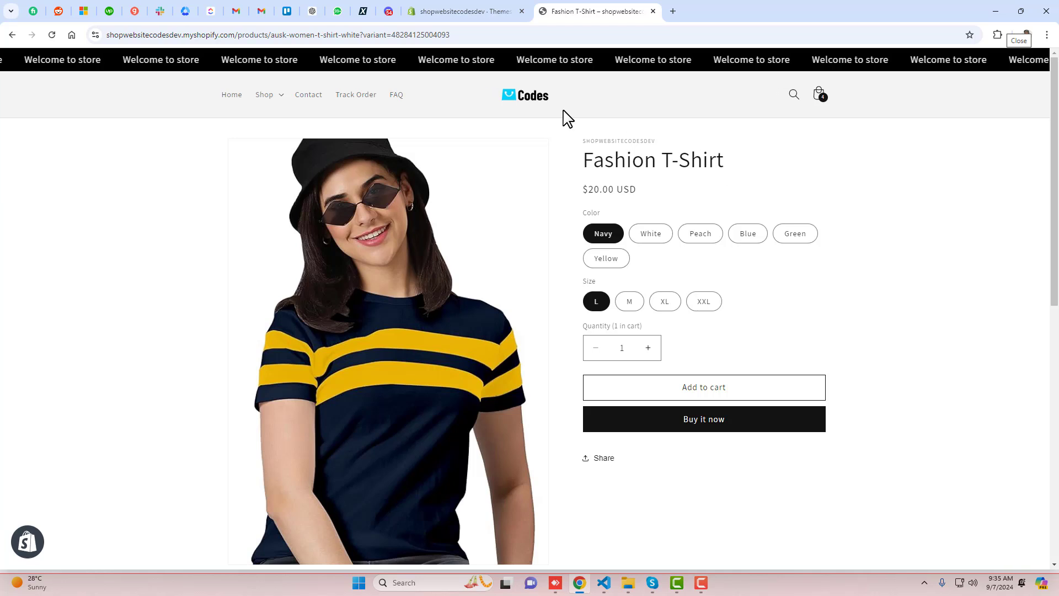
click(471, 7)
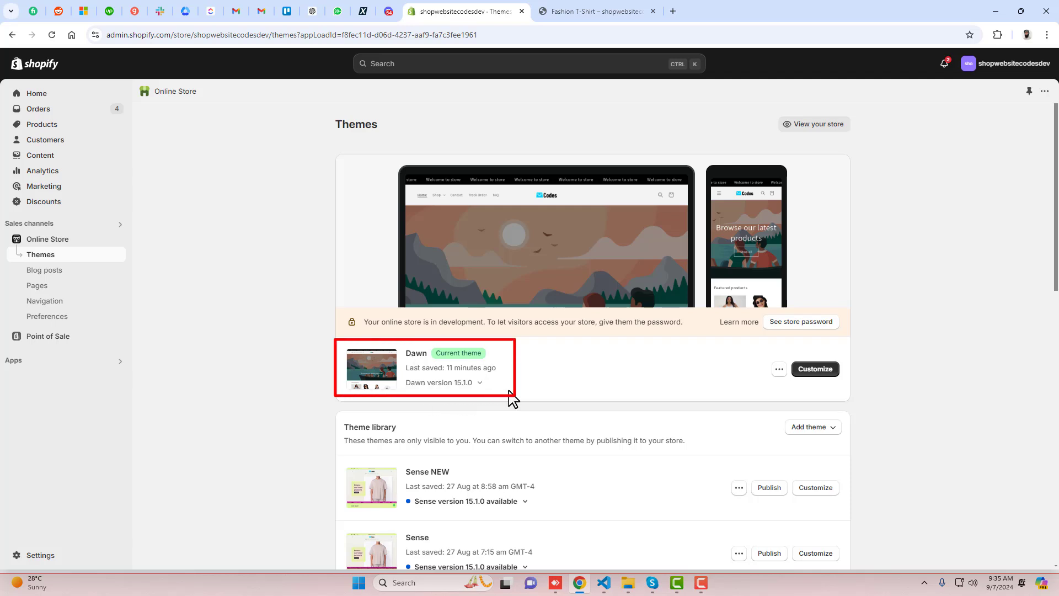
click(57, 125)
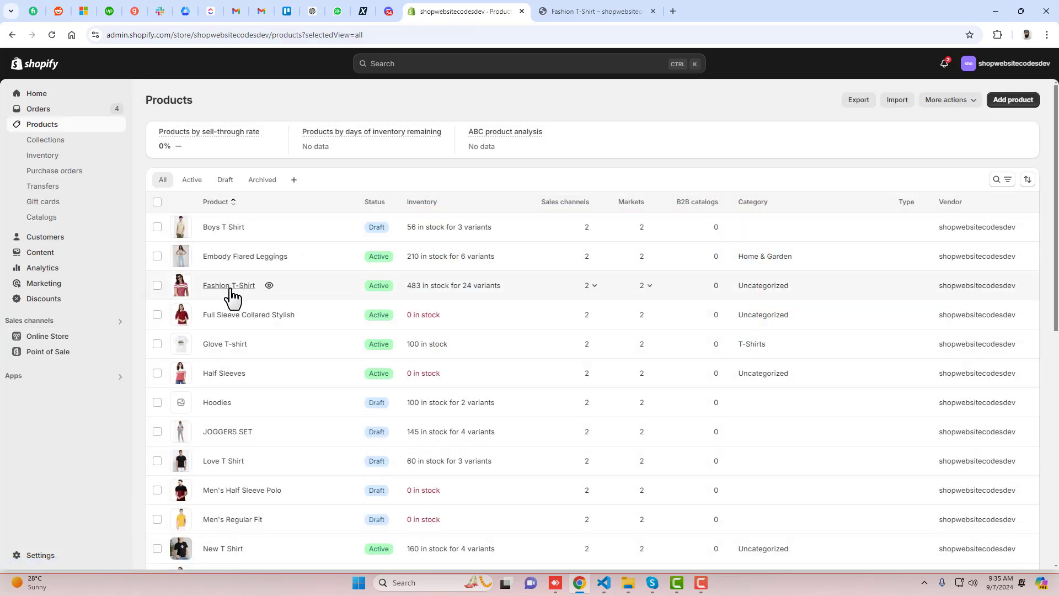
click(349, 295)
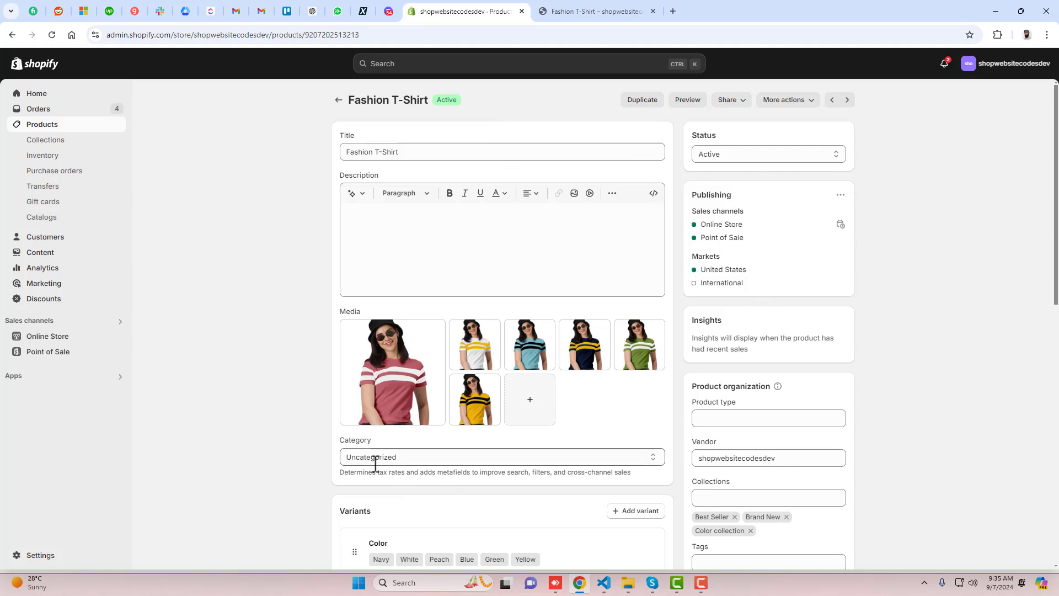
- Set the Fashion T-Shirt's category to Apparel & Accessories and save the product
scroll(264, 438, down, 3)
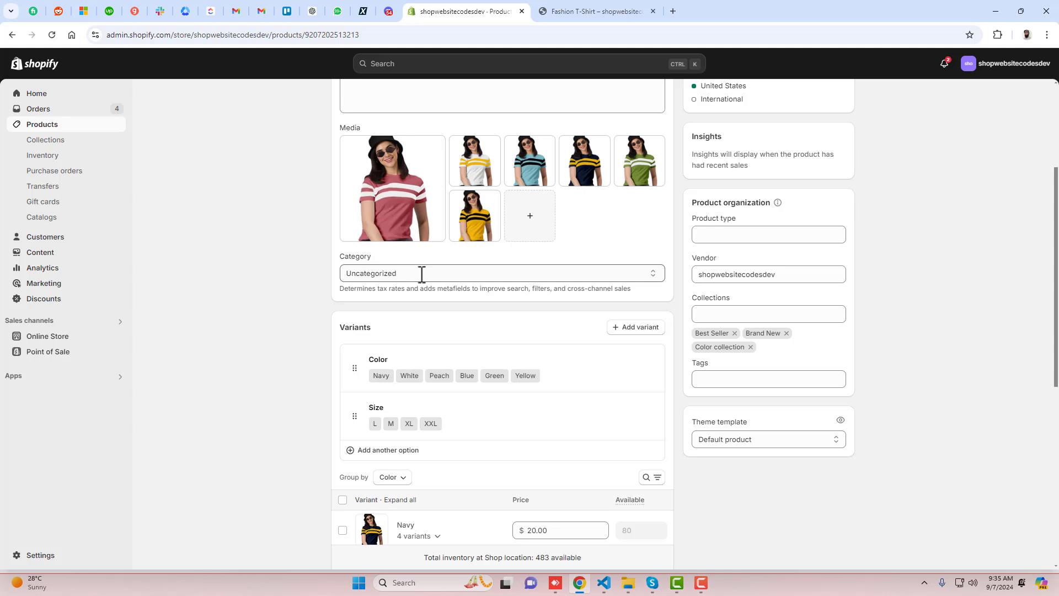
click(421, 274)
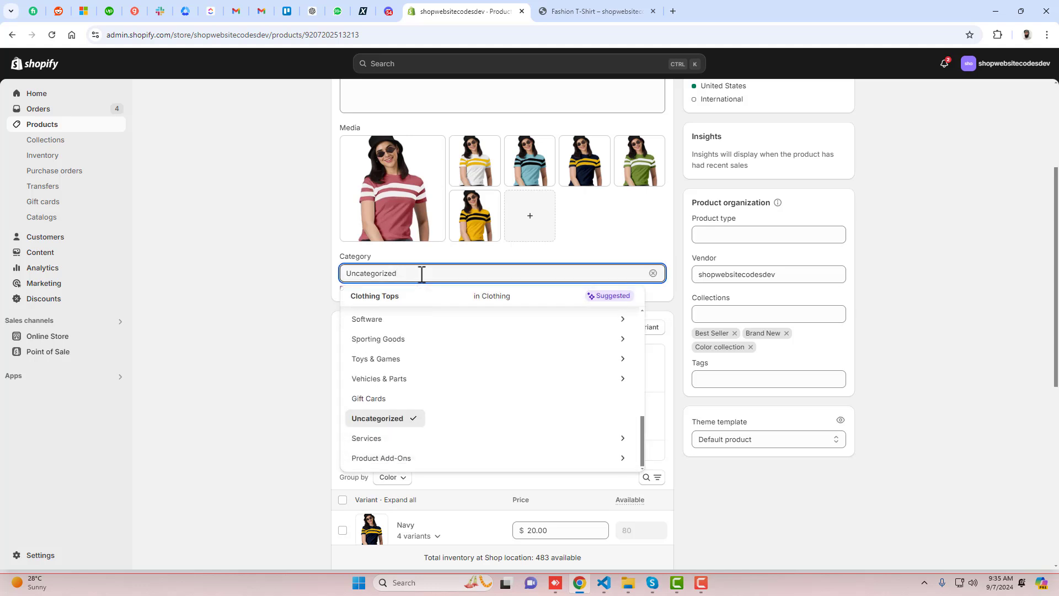
scroll(419, 431, up, 5)
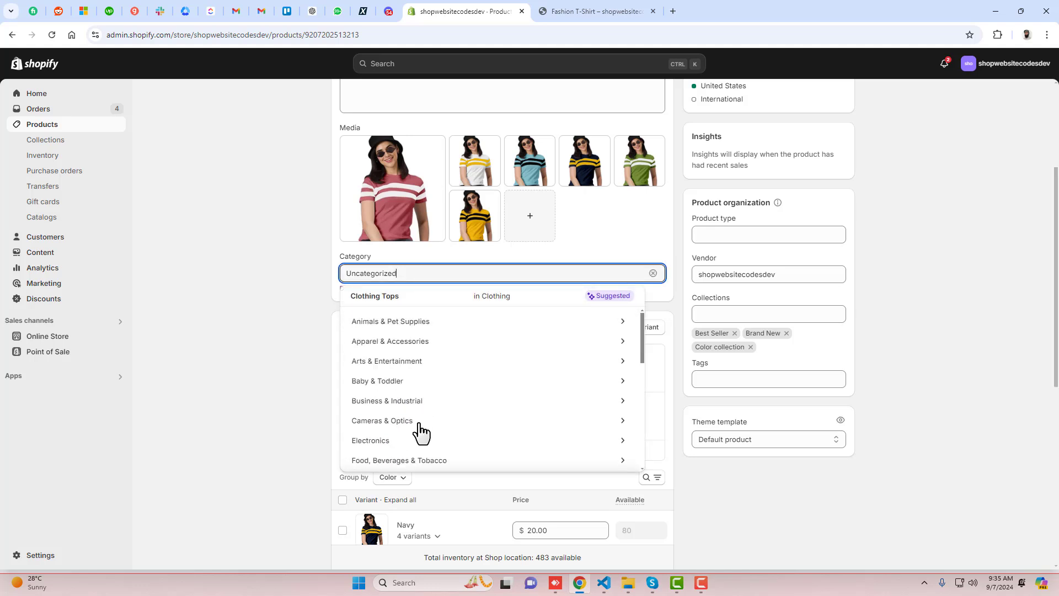
click(387, 345)
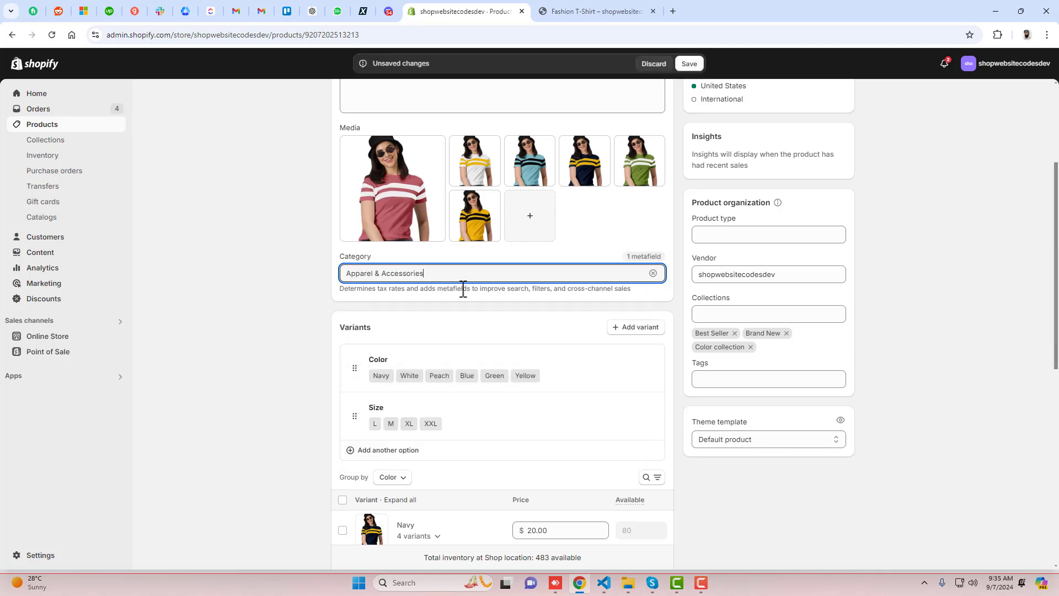
click(689, 64)
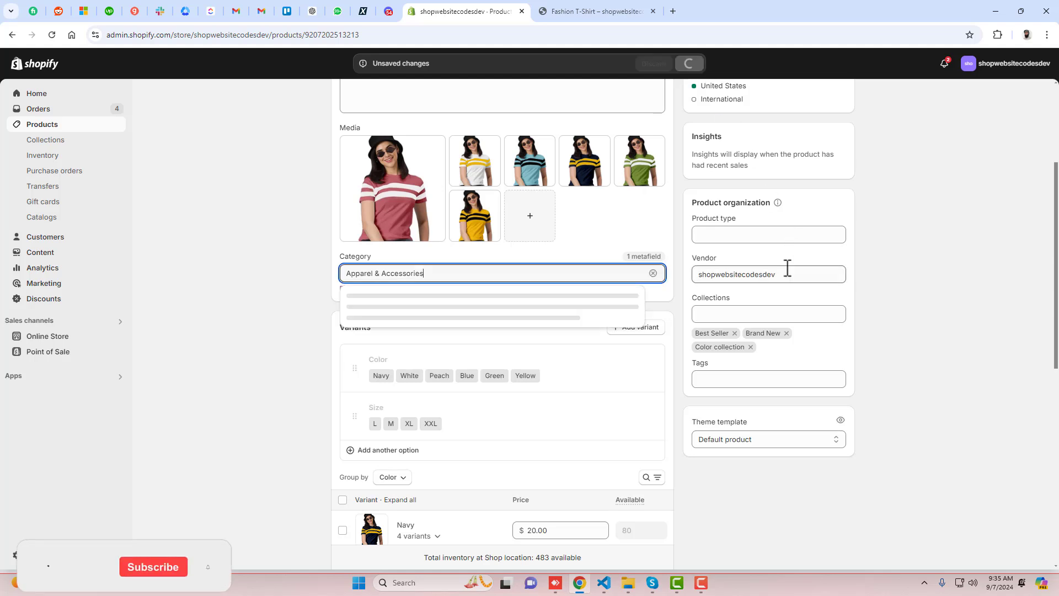
- Review the product's Color and Size variants, its category, and the category metafields section
scroll(783, 353, down, 5)
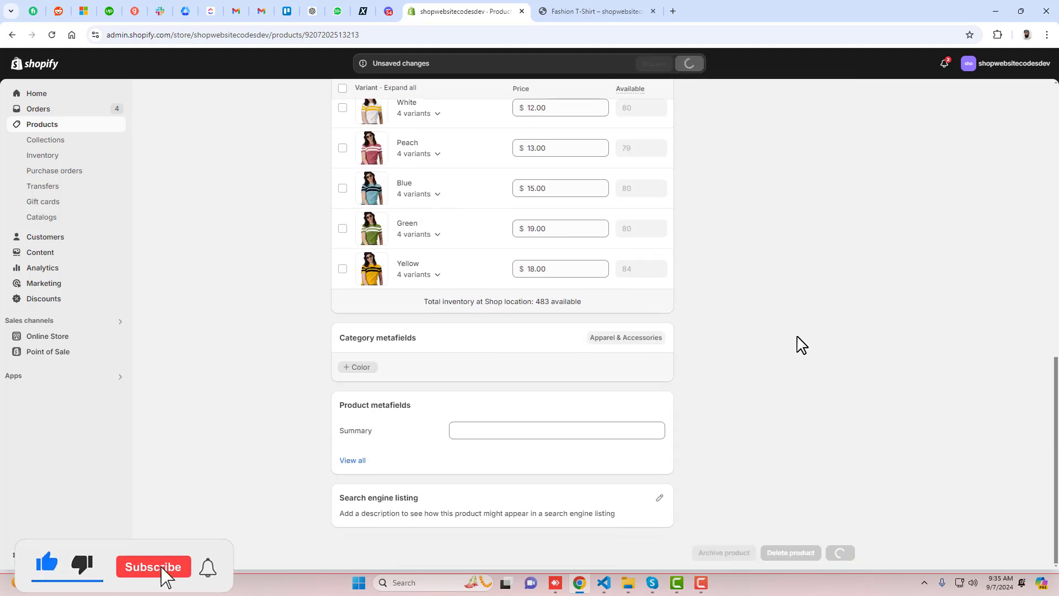
scroll(596, 319, up, 3)
scroll(373, 154, up, 1)
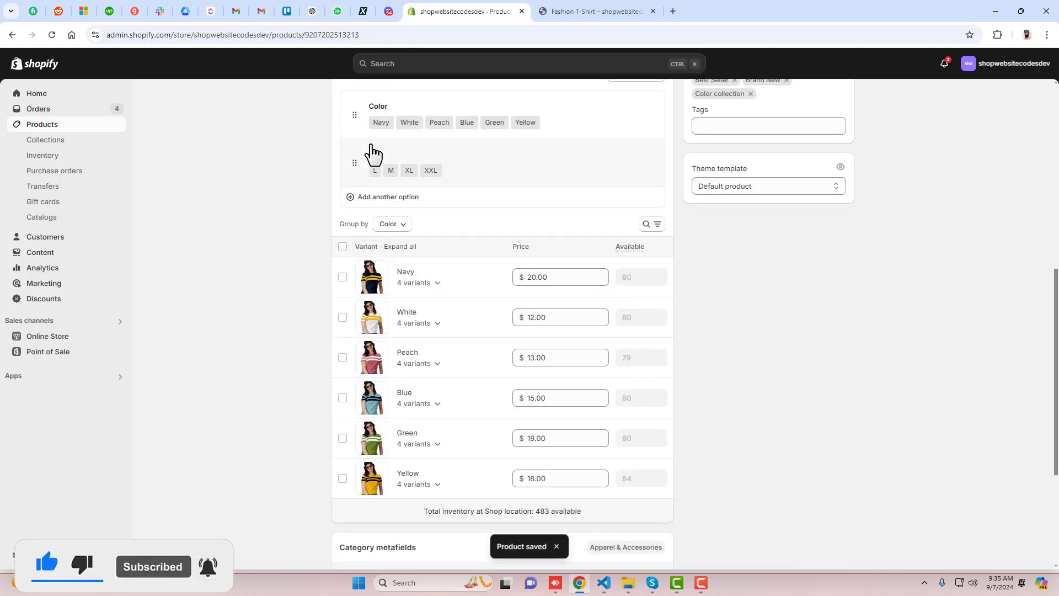
scroll(373, 154, up, 3)
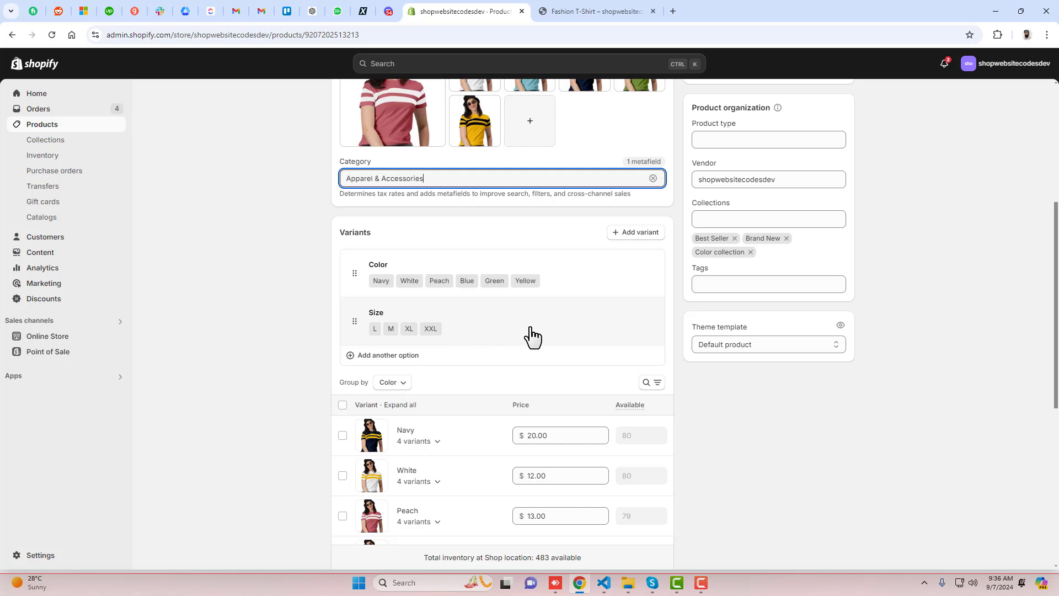
scroll(533, 336, down, 7)
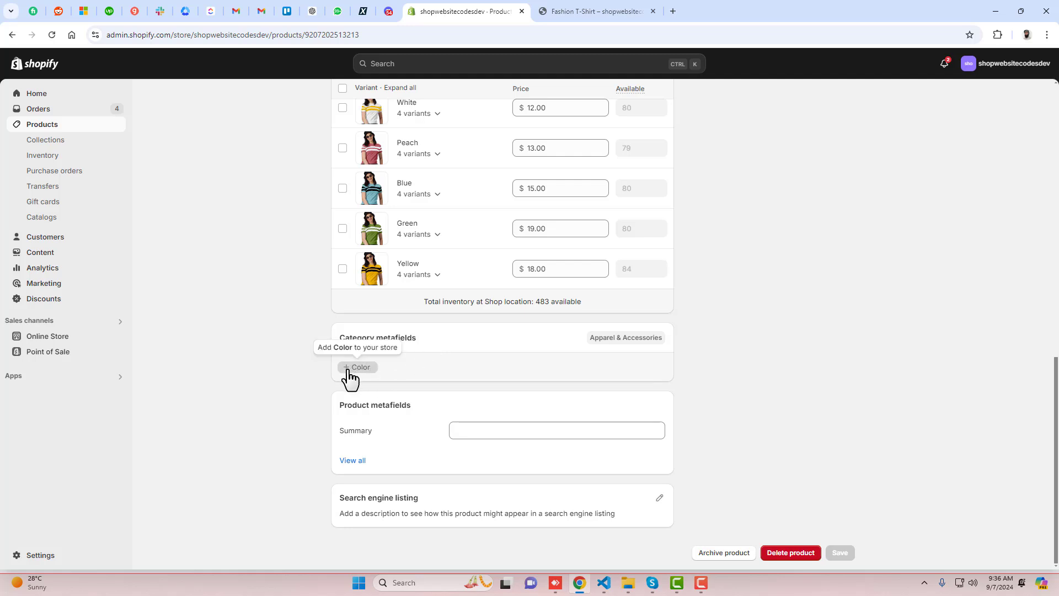
scroll(535, 361, up, 6)
scroll(543, 359, up, 3)
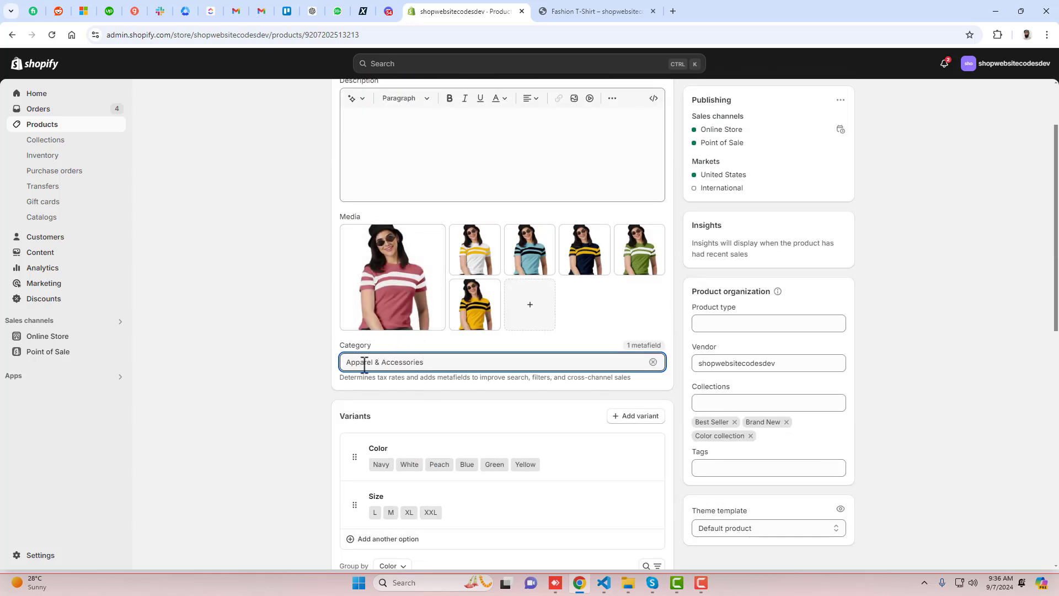
- Add the Color category metafield to the product and select the default entries White, Yellow, Green and Blue
scroll(289, 383, down, 10)
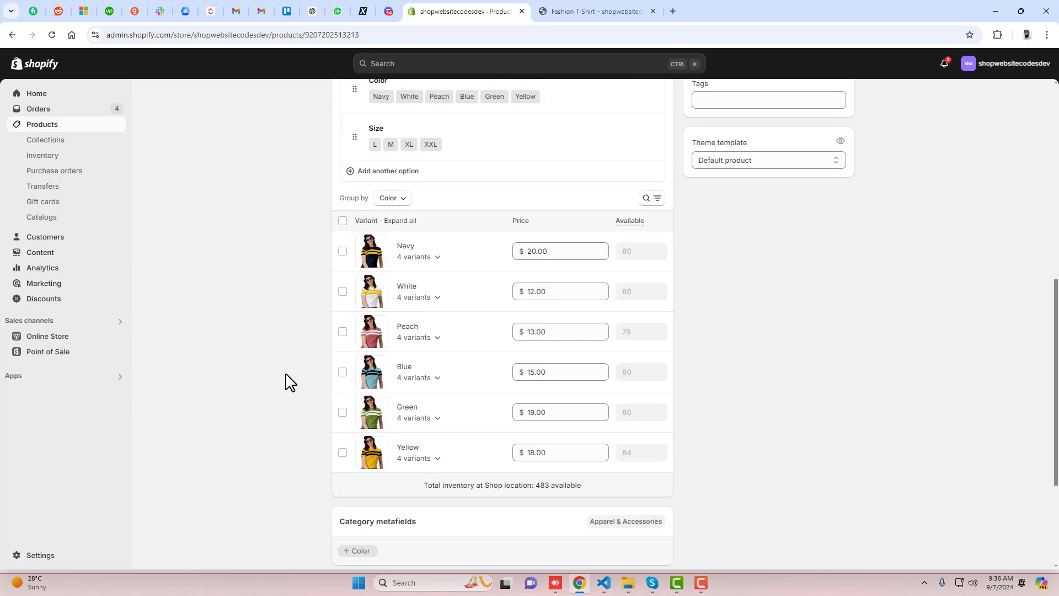
click(357, 368)
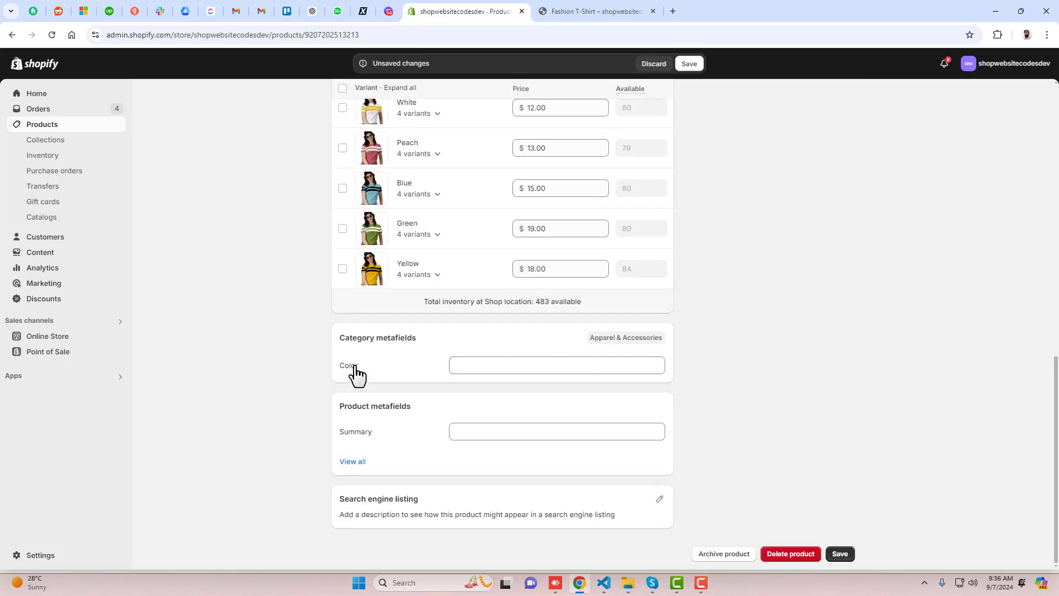
click(495, 366)
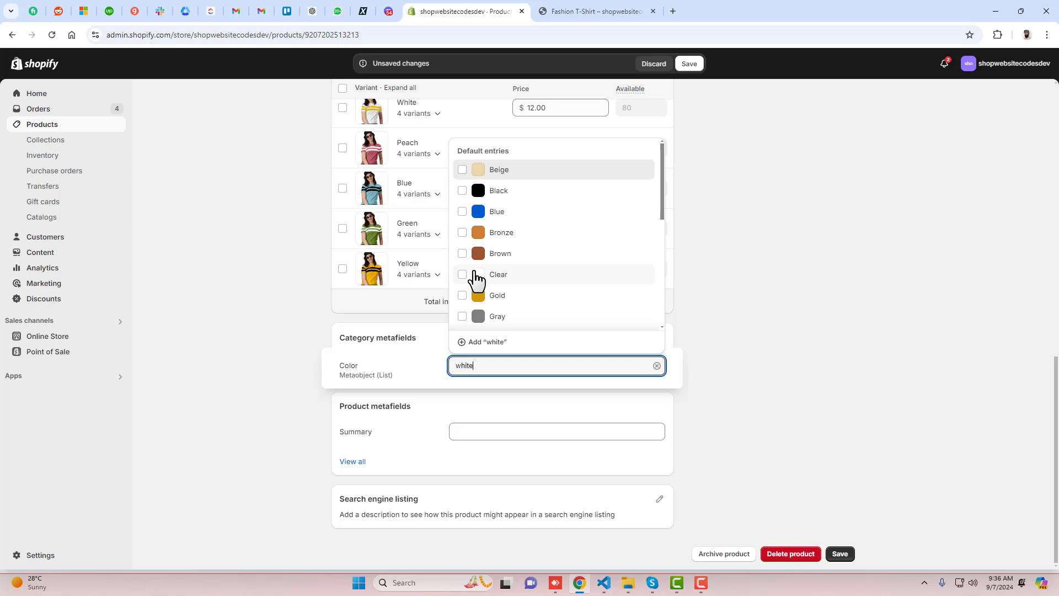
click(475, 317)
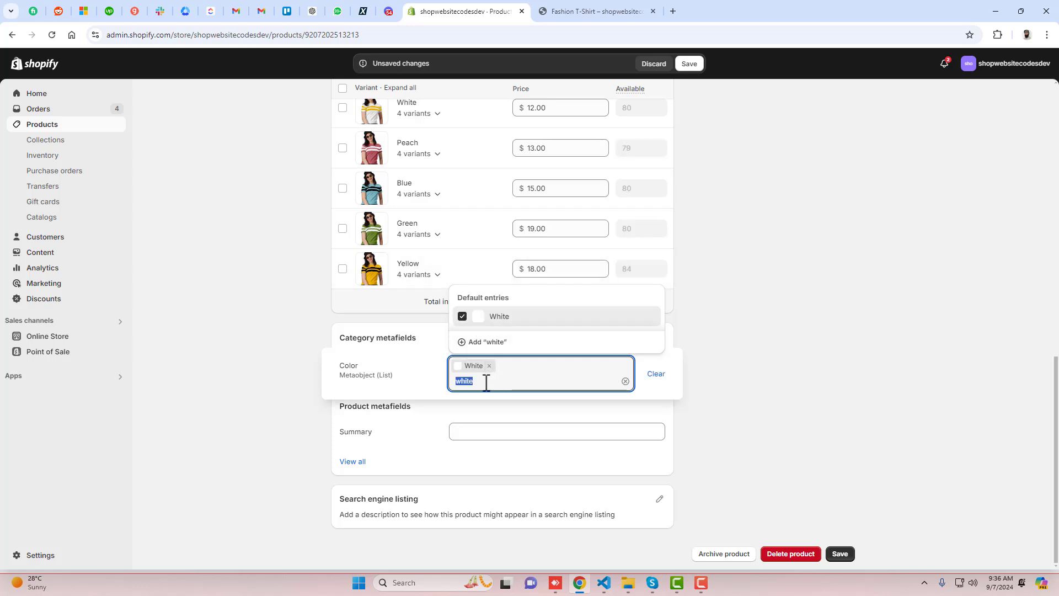
text(yello)
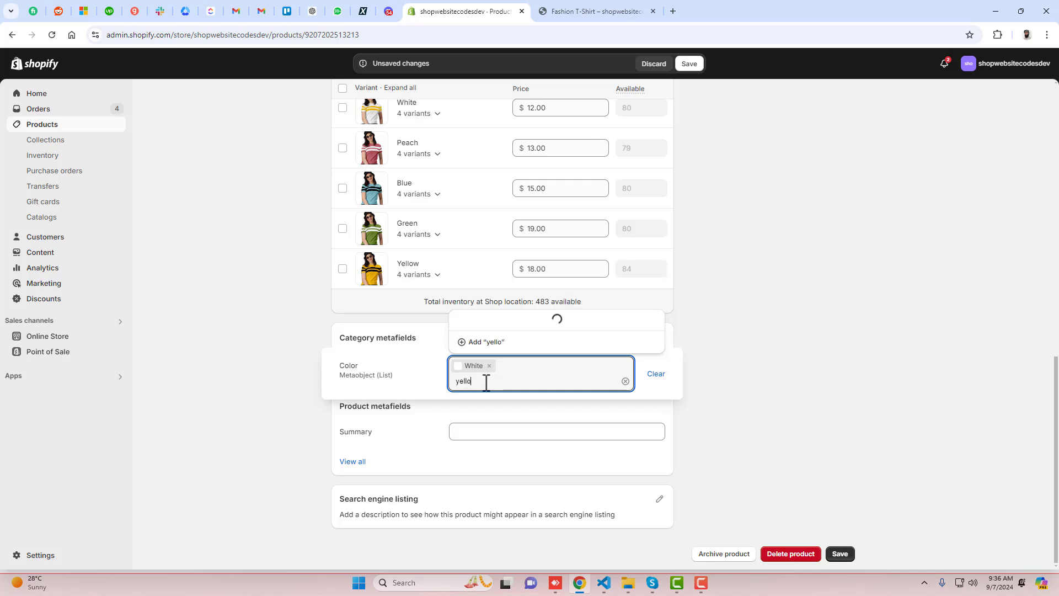
click(476, 298)
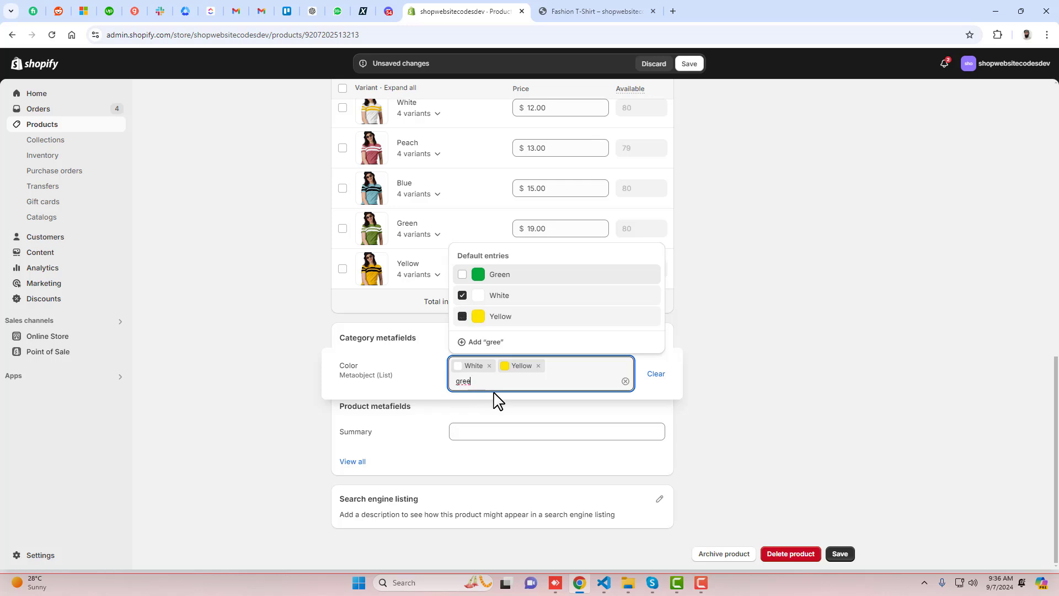
click(497, 277)
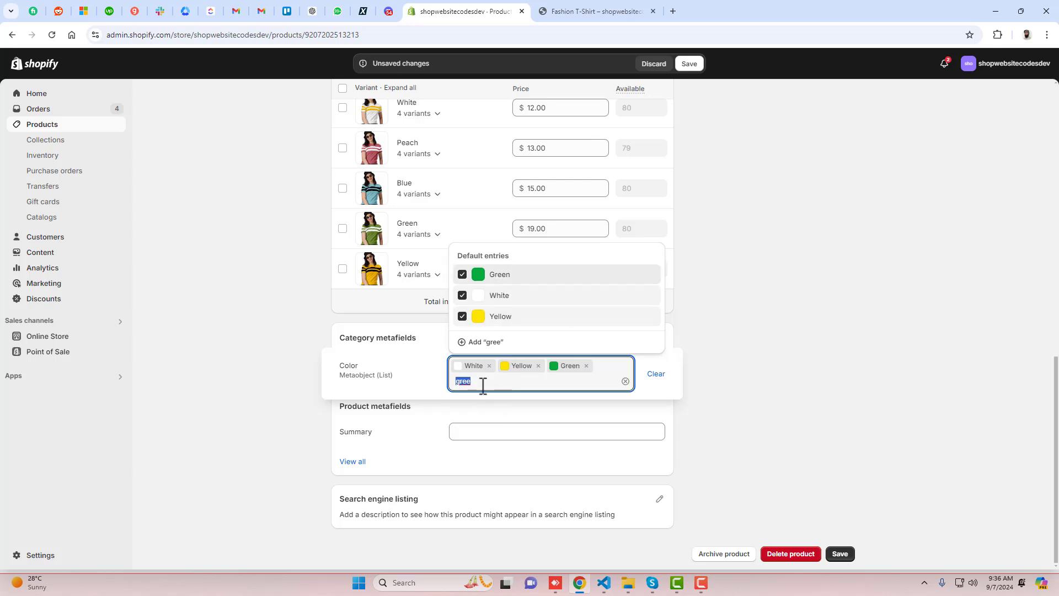
text(blue)
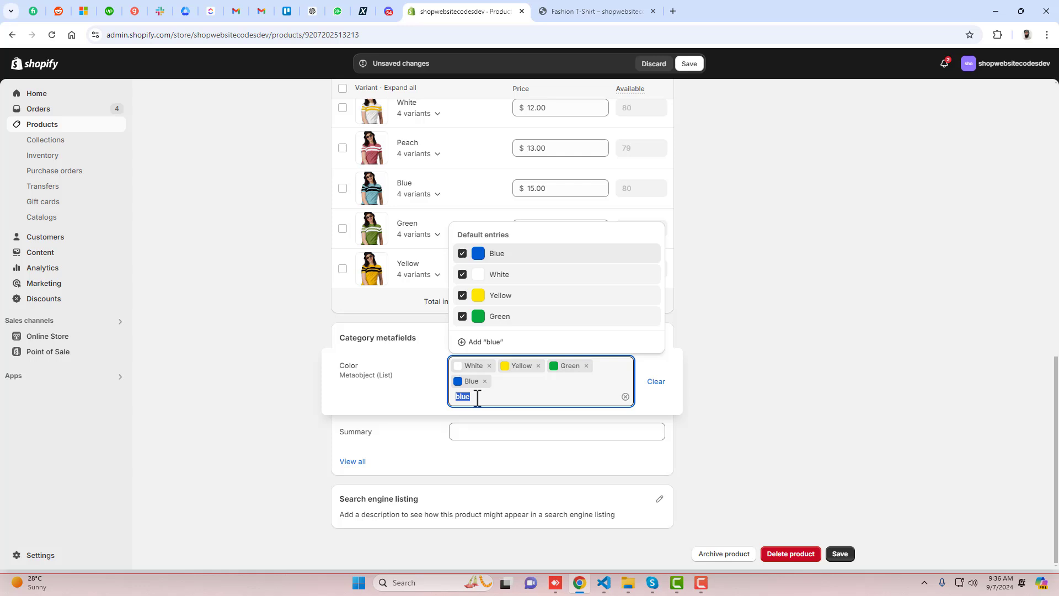
- Check the variant colours against the selected Color metafield entries, close the entry list and save the product
scroll(323, 322, up, 3)
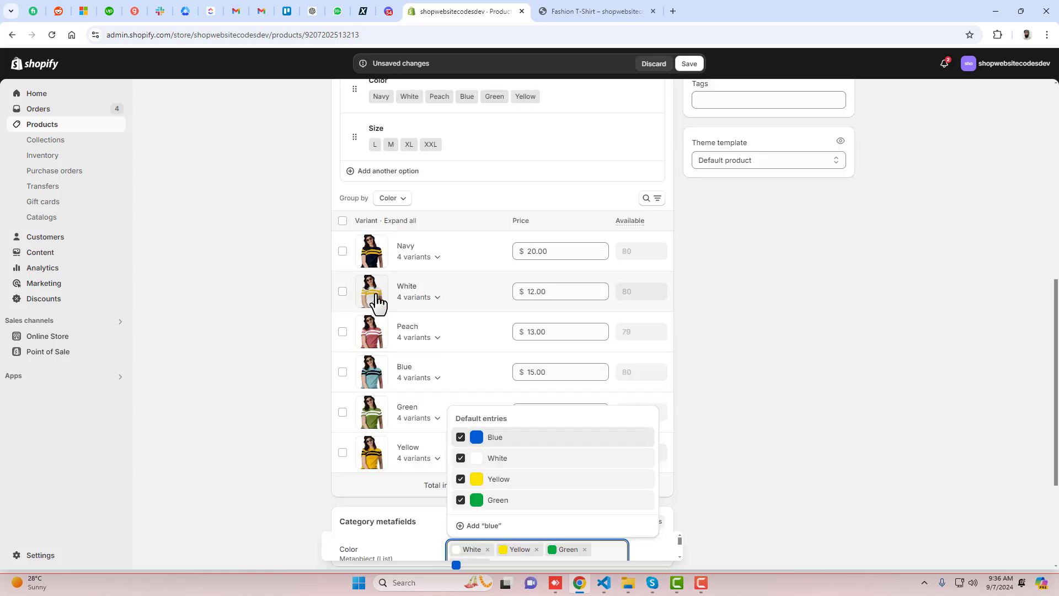
scroll(380, 305, down, 3)
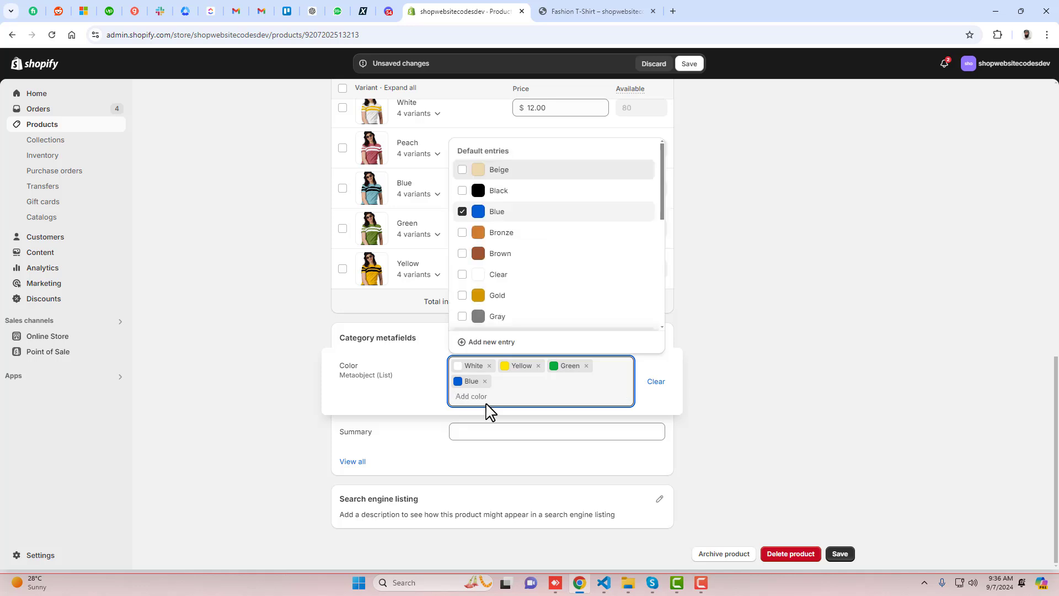
click(783, 306)
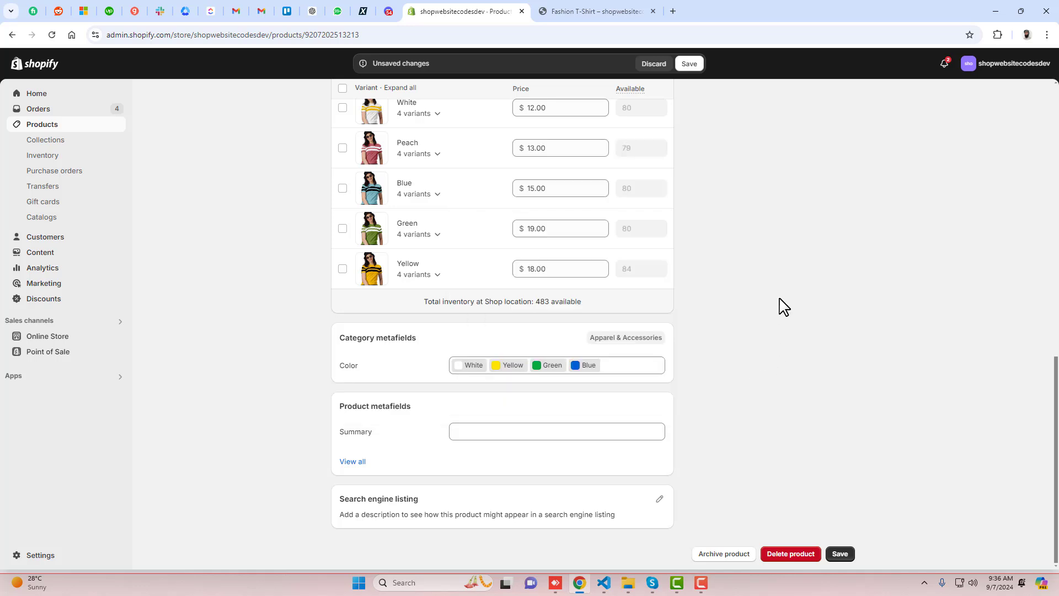
scroll(731, 389, up, 6)
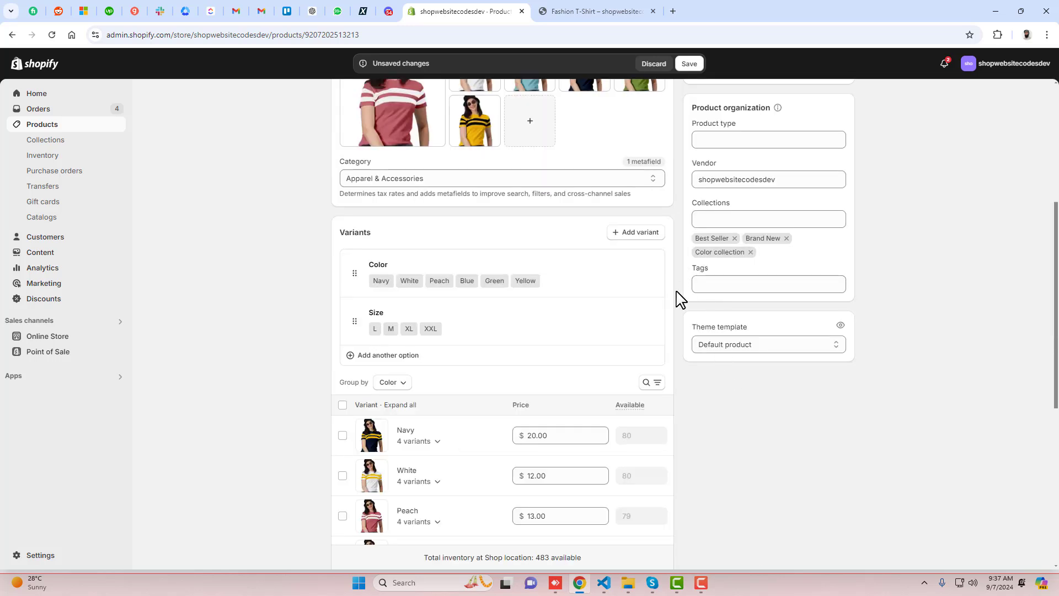
click(688, 64)
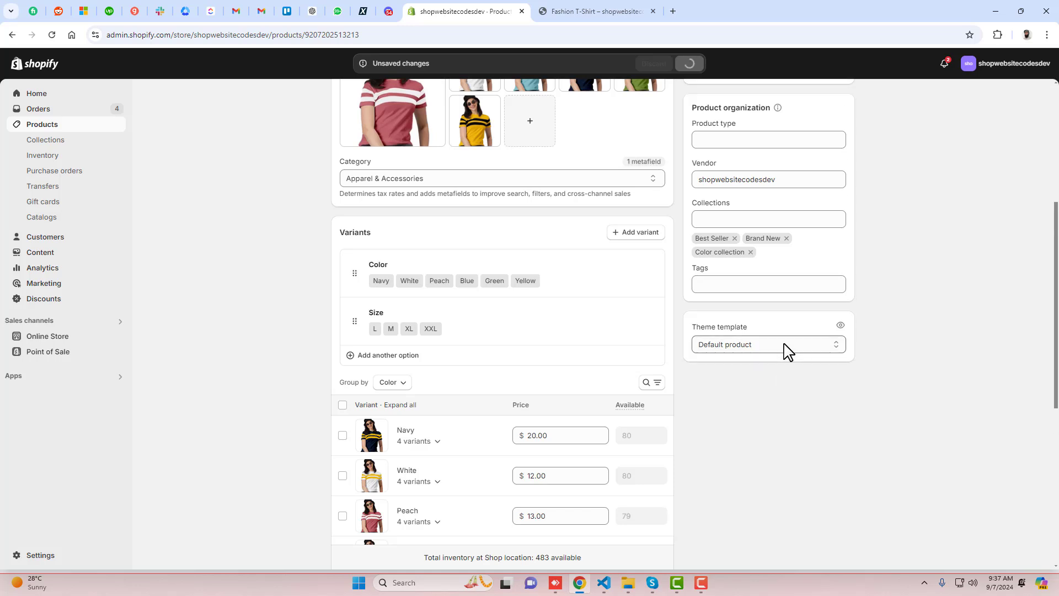
- Edit the product's Color option and connect it to the Color metafield
click(564, 280)
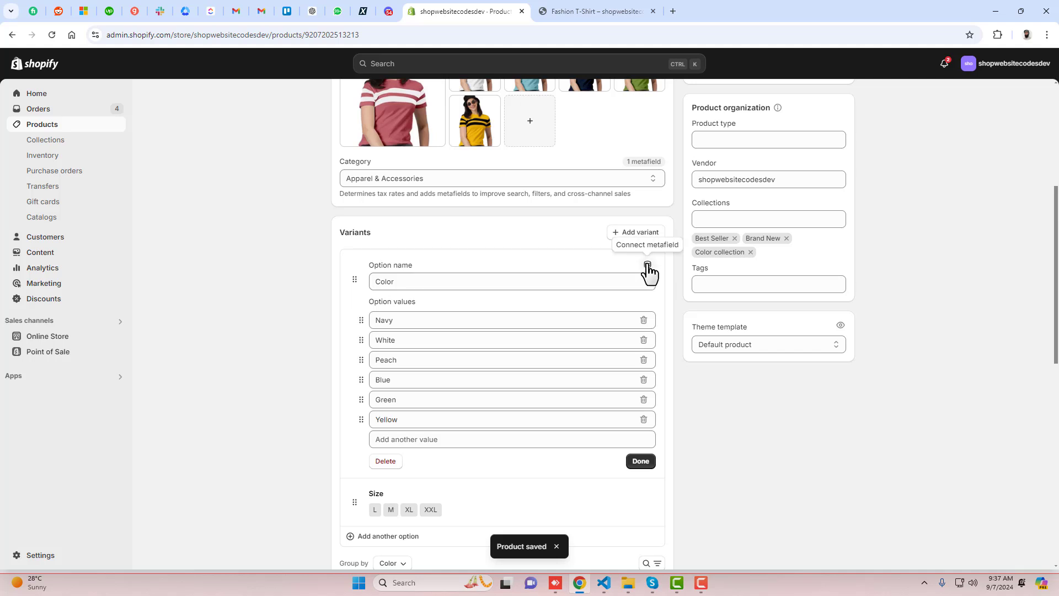
click(648, 267)
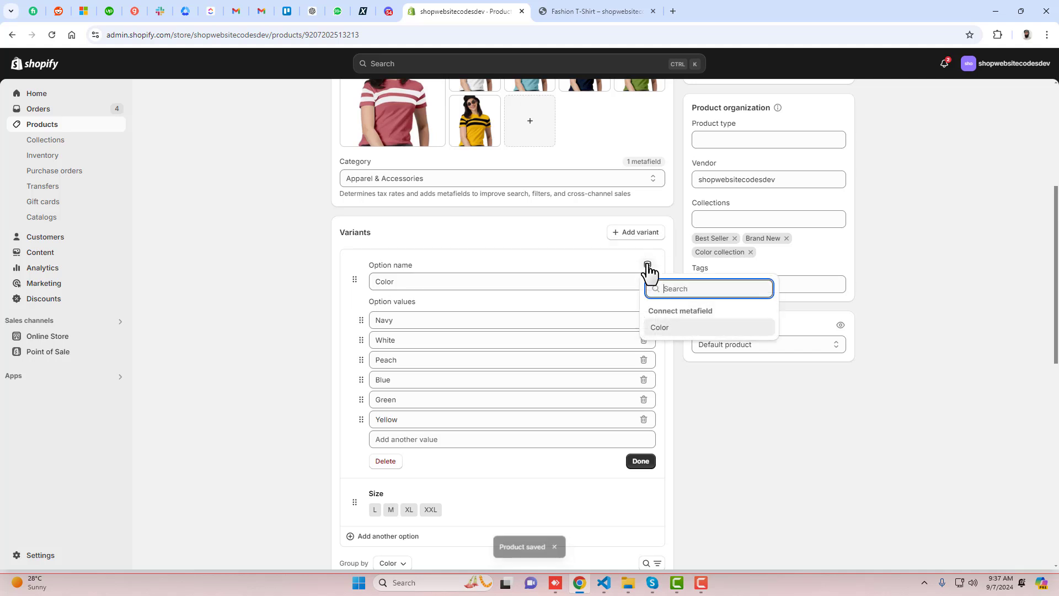
click(678, 328)
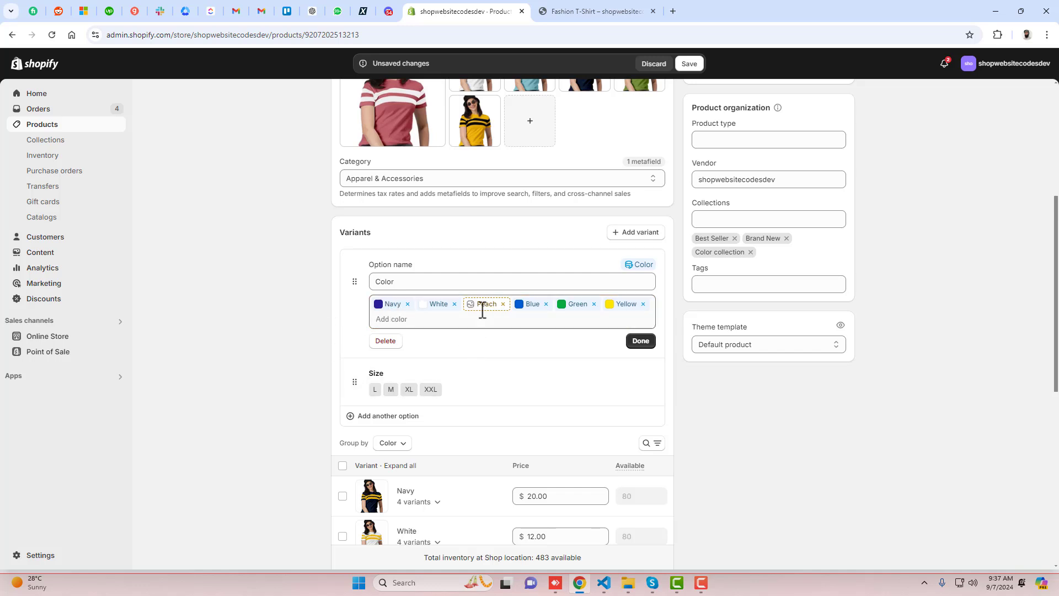
- Start a new Color entry for the unmatched value Peach and show the Peach variant on the storefront product page
click(486, 305)
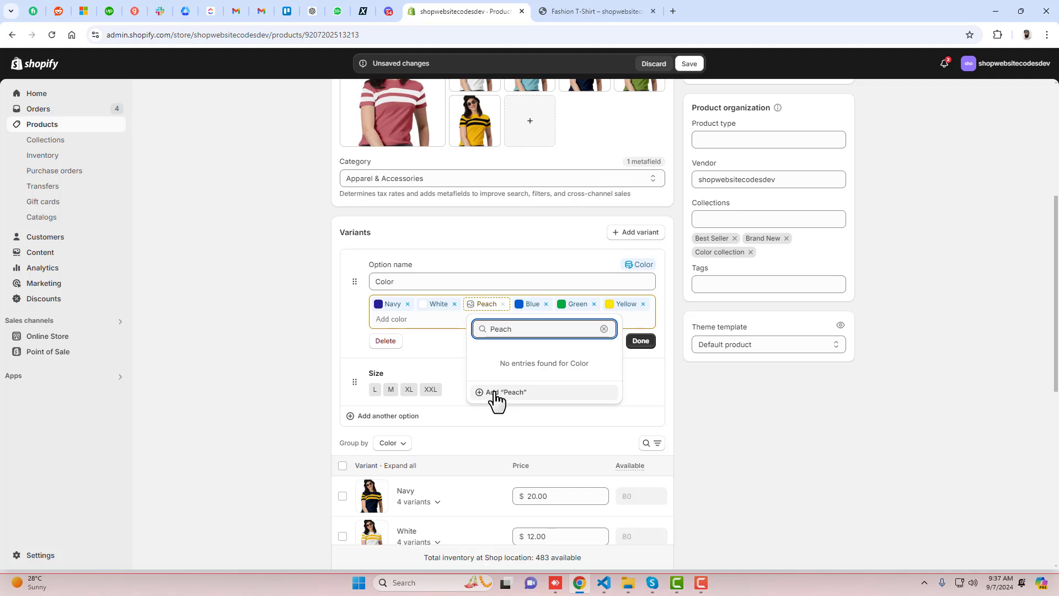
click(495, 394)
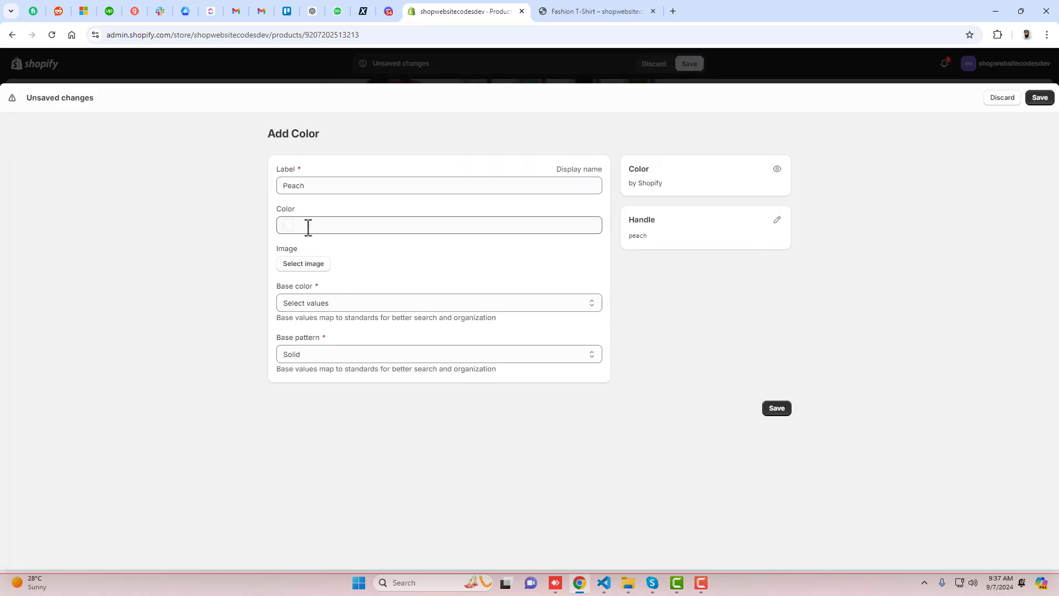
click(289, 225)
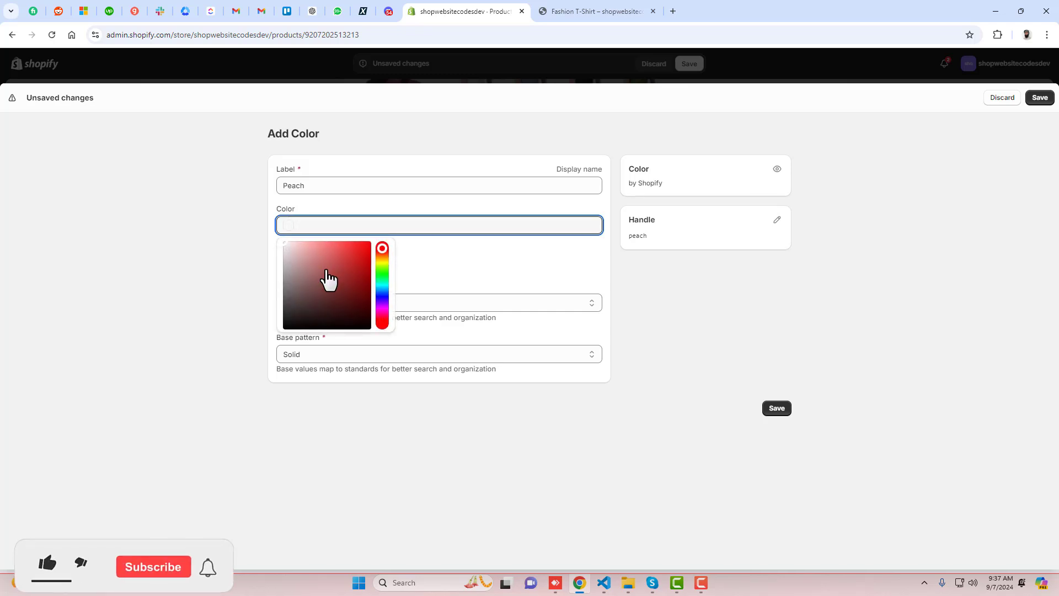
click(586, 4)
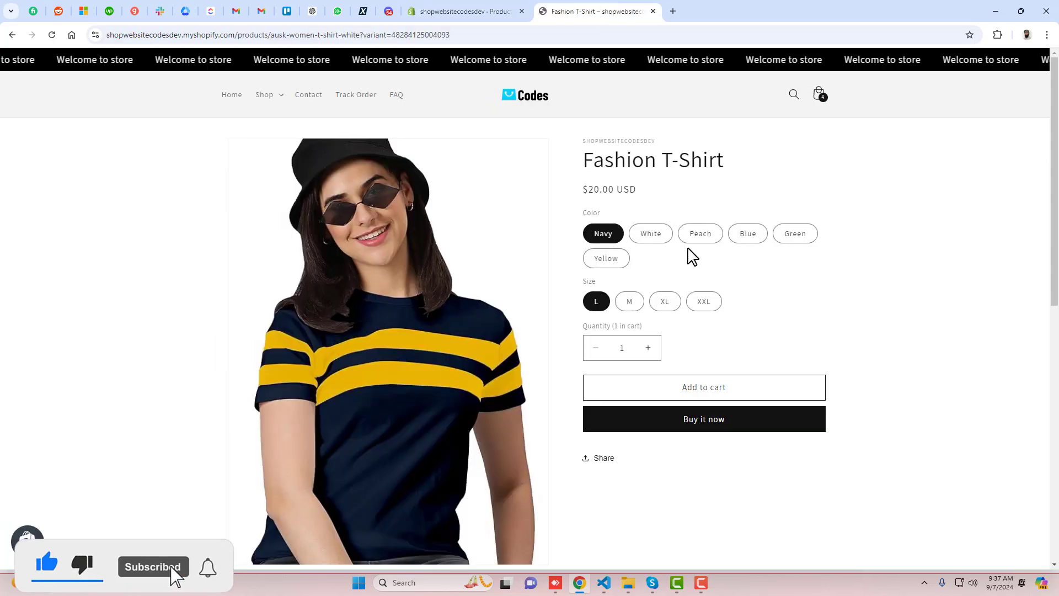
click(701, 234)
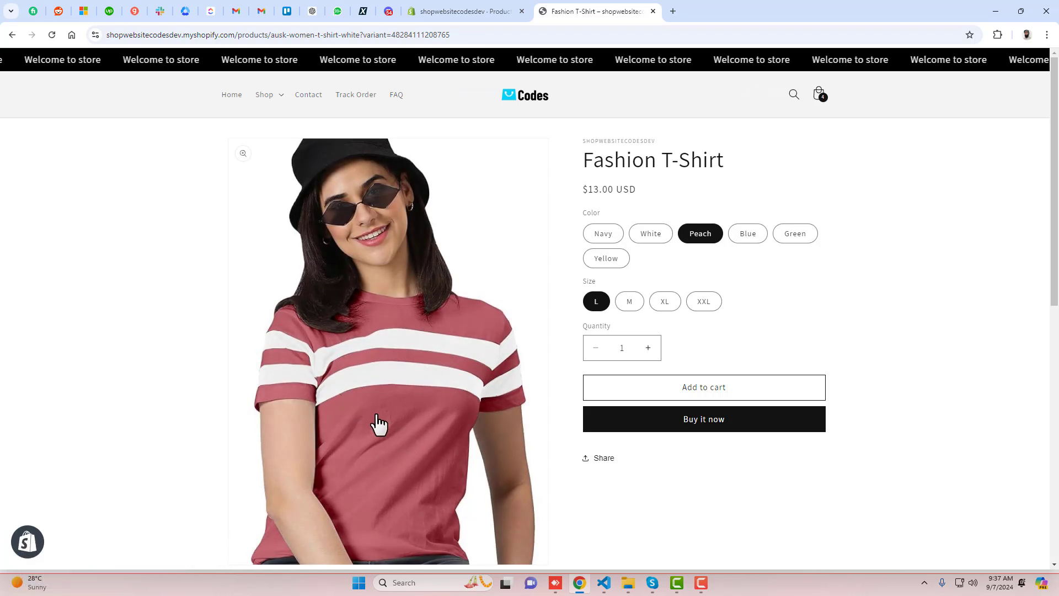
- Search Google for "peach color hexcode" in a new browser tab and copy the code #FFE5B4
click(673, 13)
text(peac)
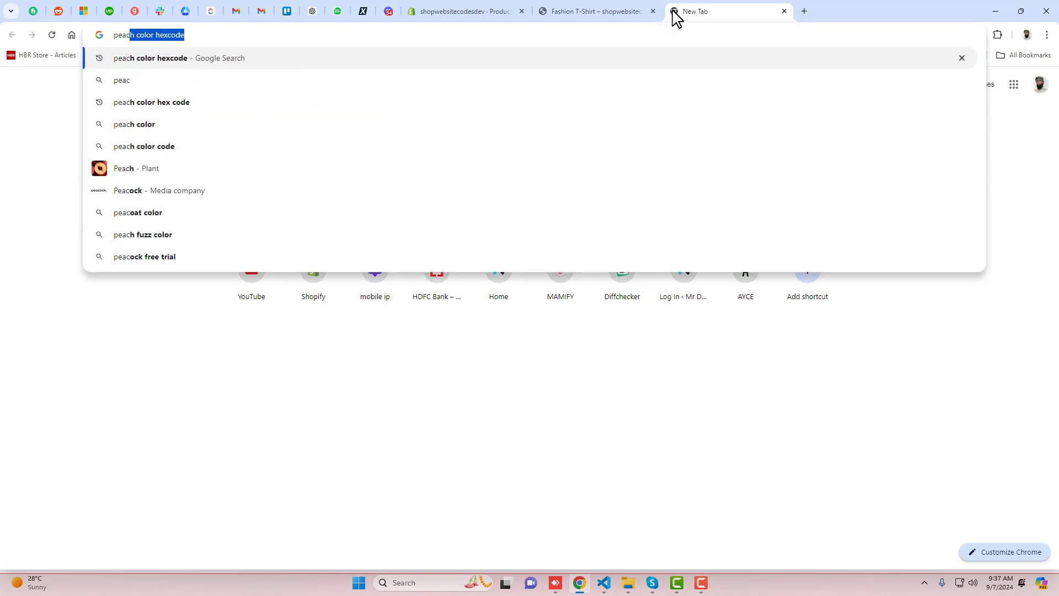
text(h color hexcode)
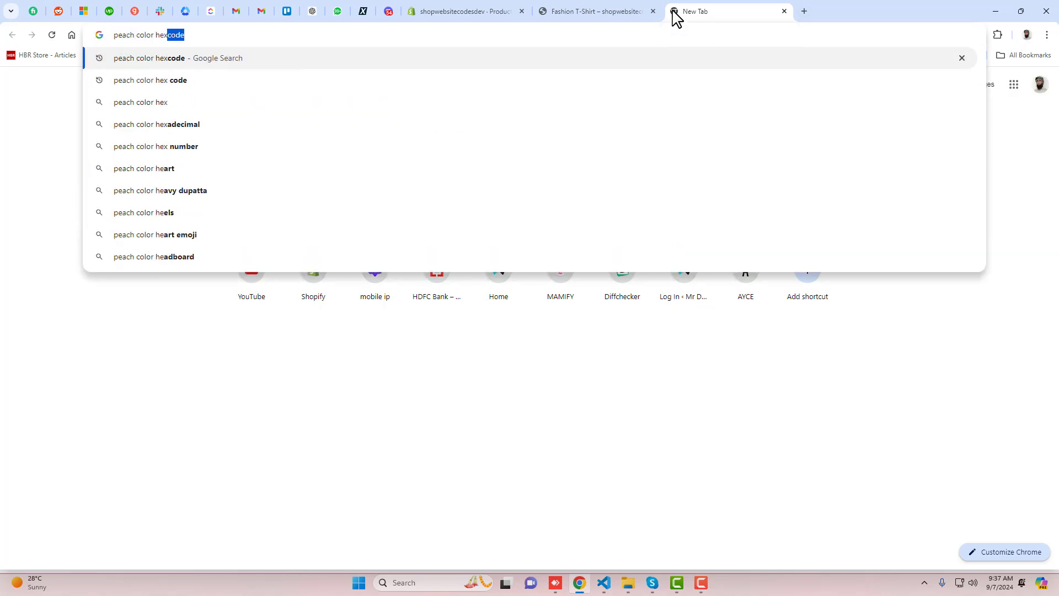
key(Return)
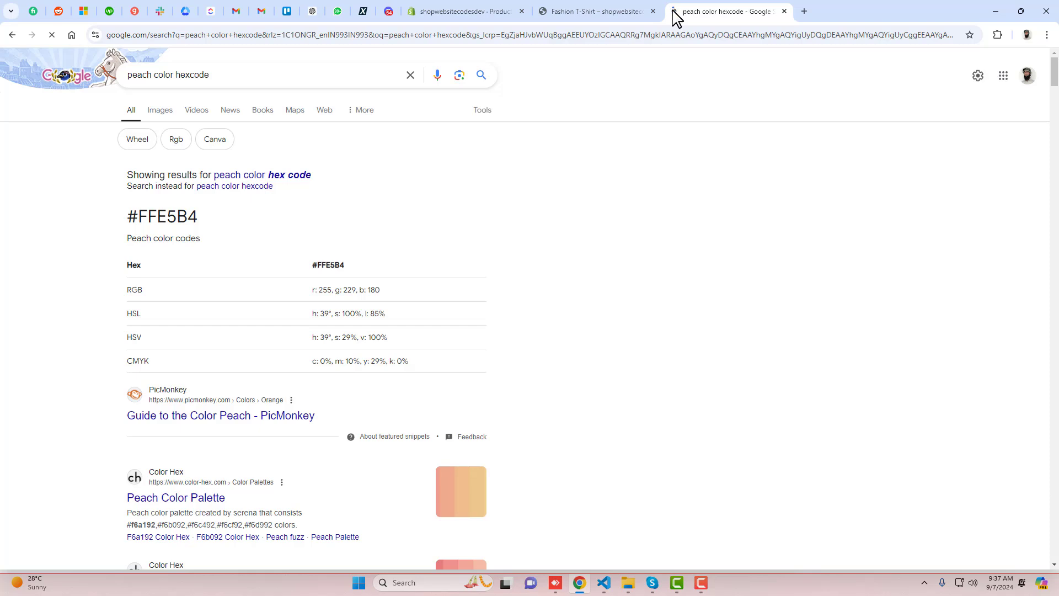
drag(128, 219, 231, 232)
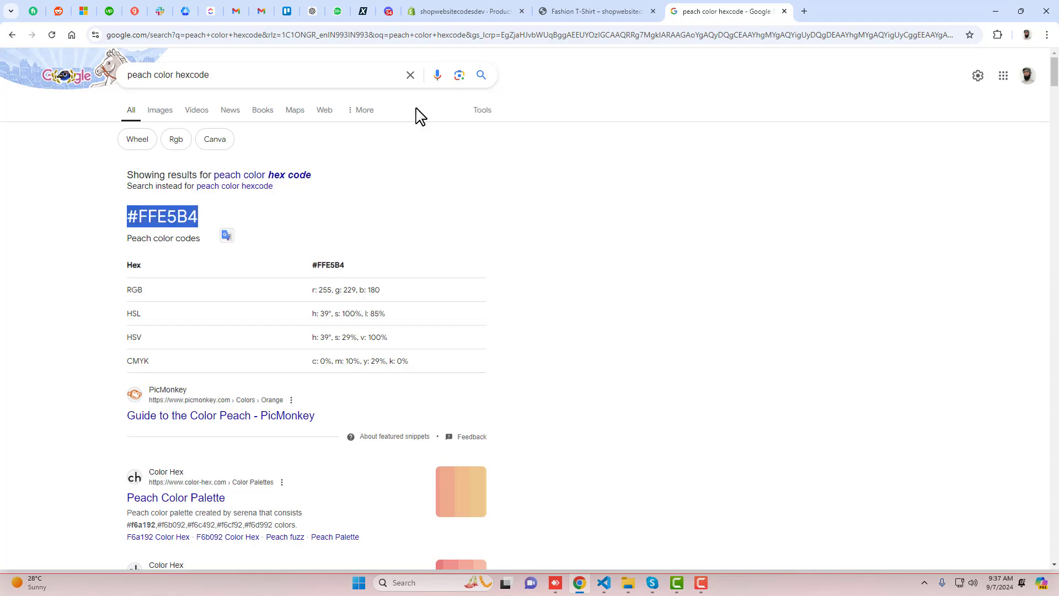
- Return to the new Peach entry in the Shopify admin and set its color to #FFE5B4
click(503, 8)
click(300, 225)
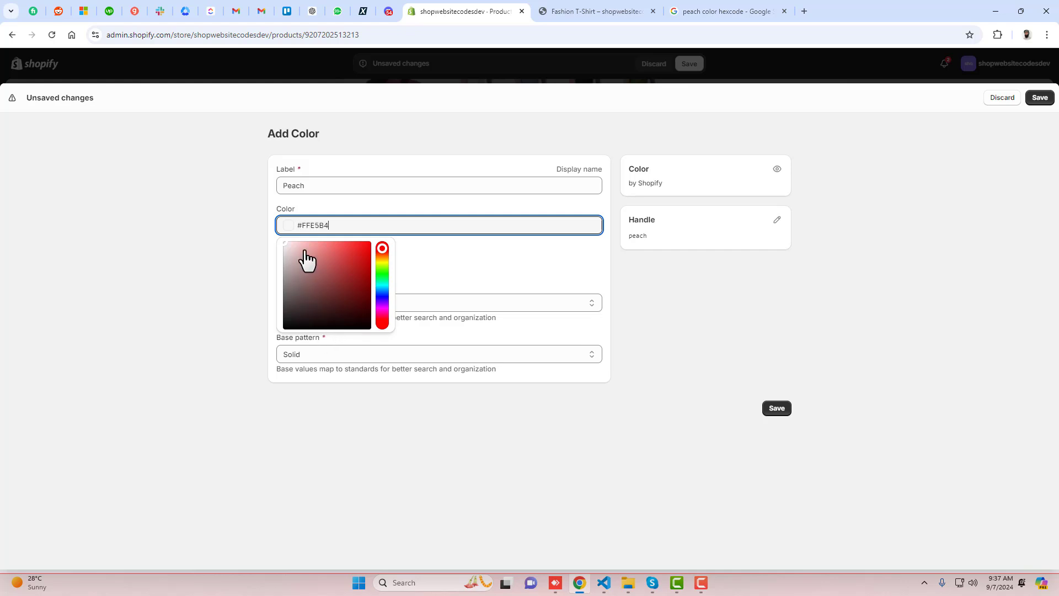
click(431, 263)
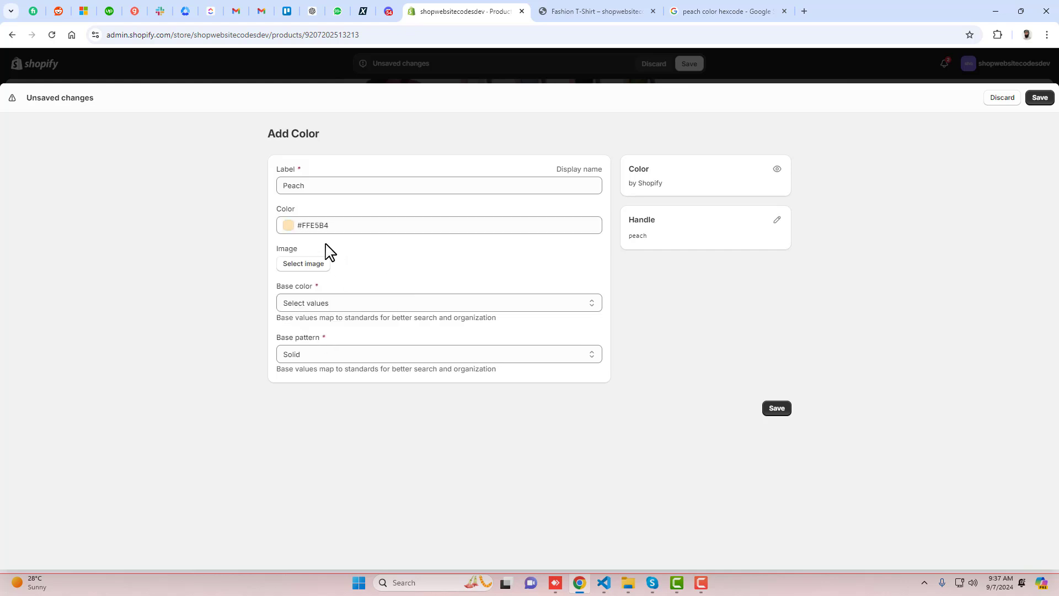
- Inspect the Peach shirt image on the storefront page and add the element style color: red
click(592, 8)
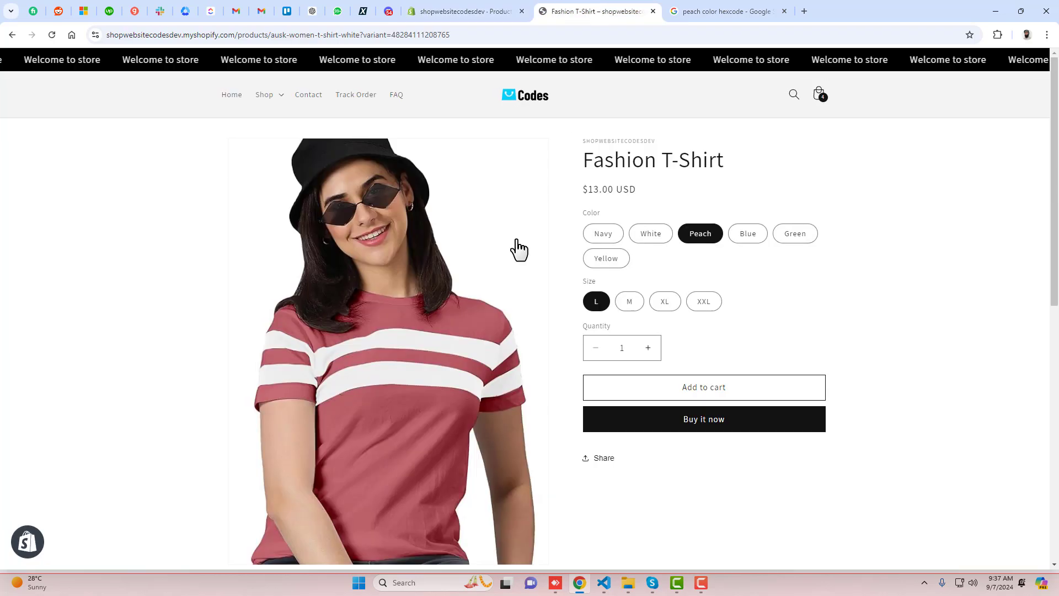
right_click(417, 407)
click(453, 394)
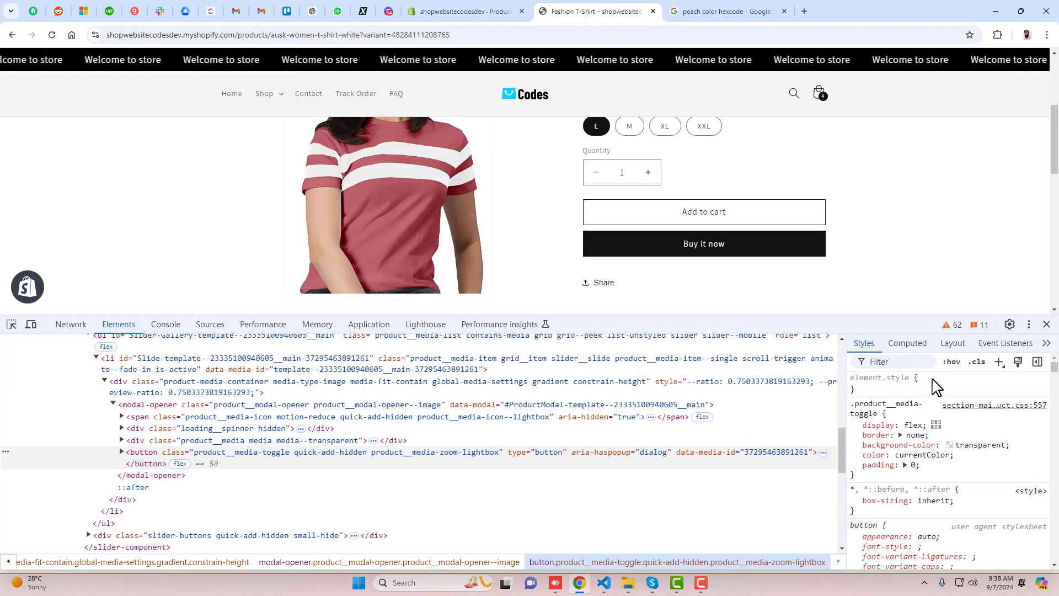
click(931, 386)
text(color: )
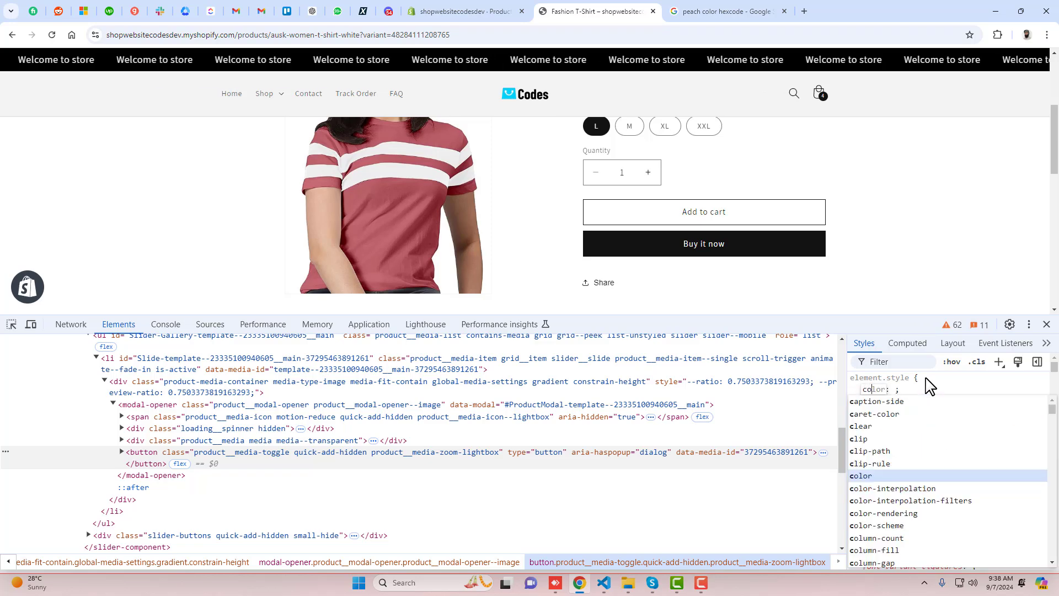
text(red)
key(Return)
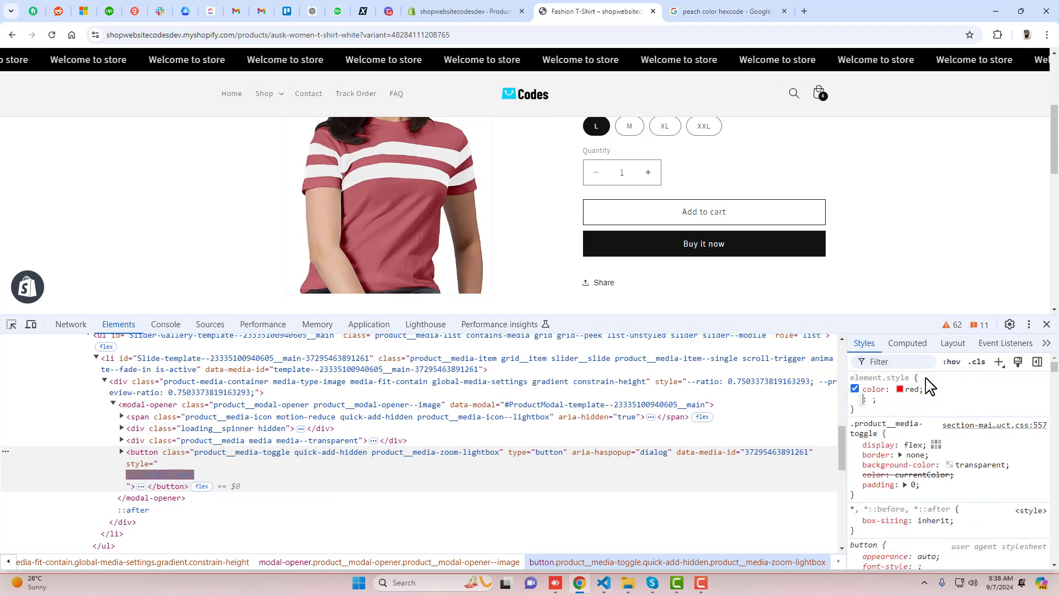
- Sample the shirt's colour from the product image with the style's eyedropper and copy the hex code #b75c65
click(900, 389)
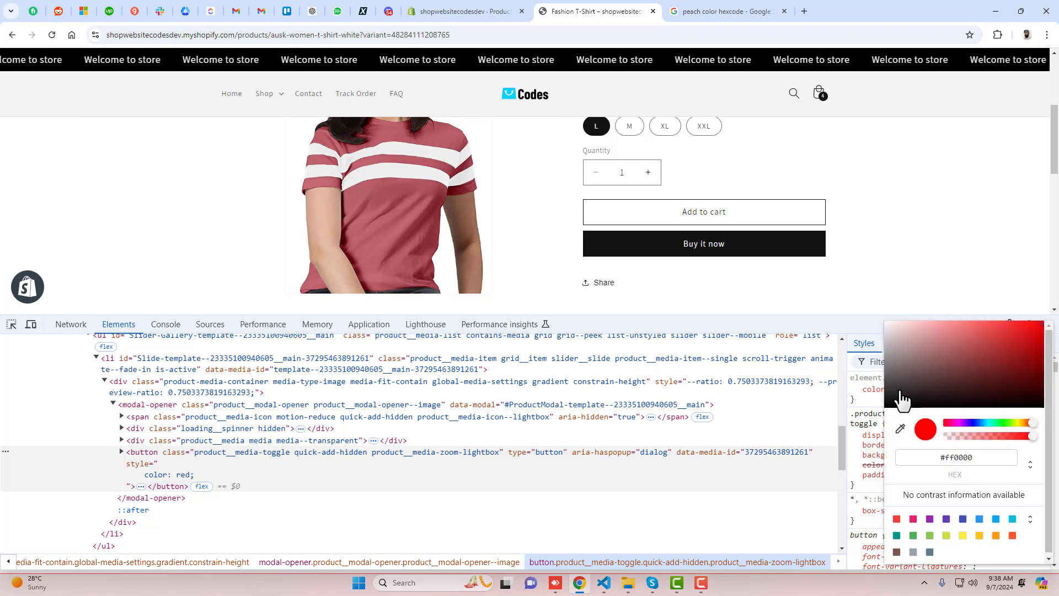
click(901, 431)
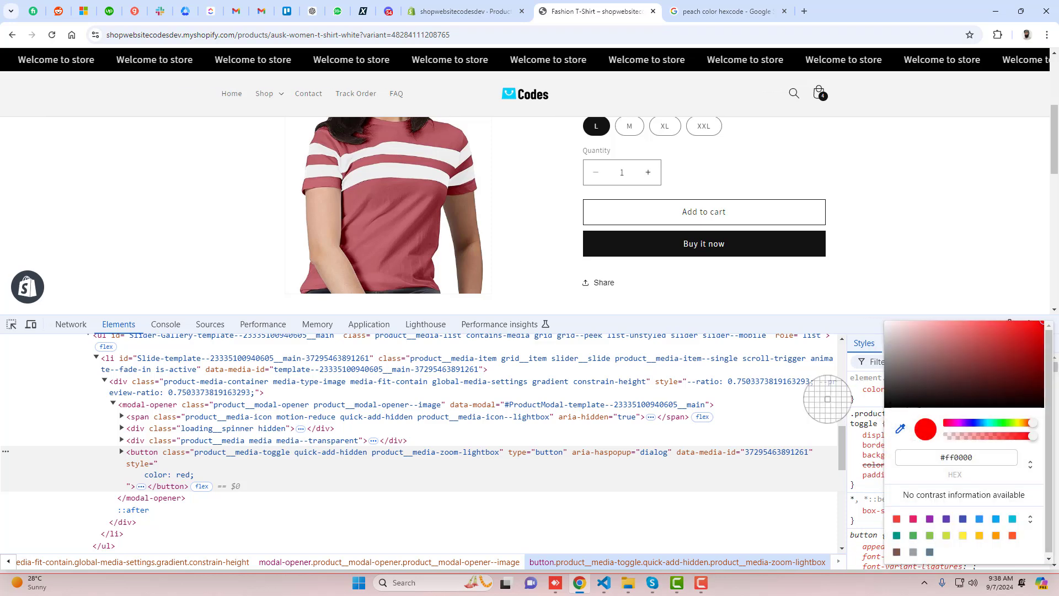
click(371, 191)
click(901, 458)
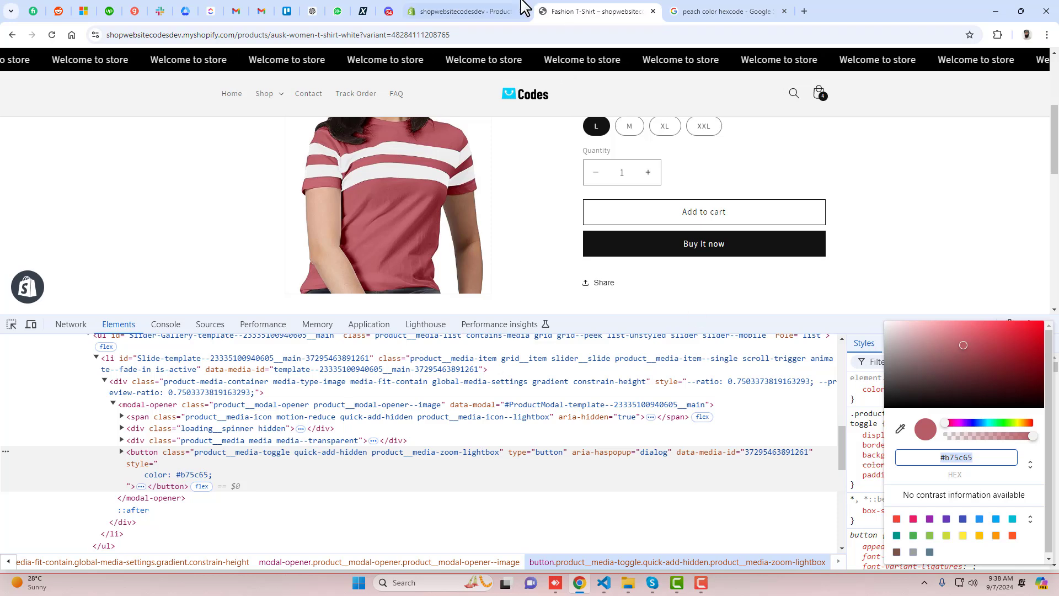
- Replace the Peach entry's color in the Shopify admin with #B75C65 and compare it with the shirt on the storefront
click(497, 9)
click(325, 225)
key(ctrl+a)
text(#B75C65)
click(279, 229)
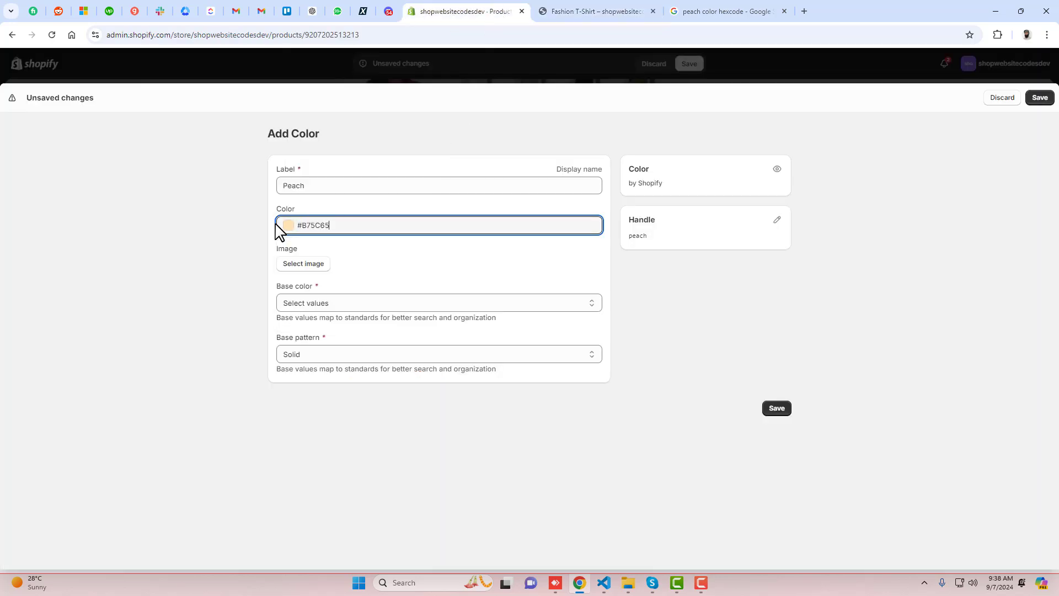
click(367, 265)
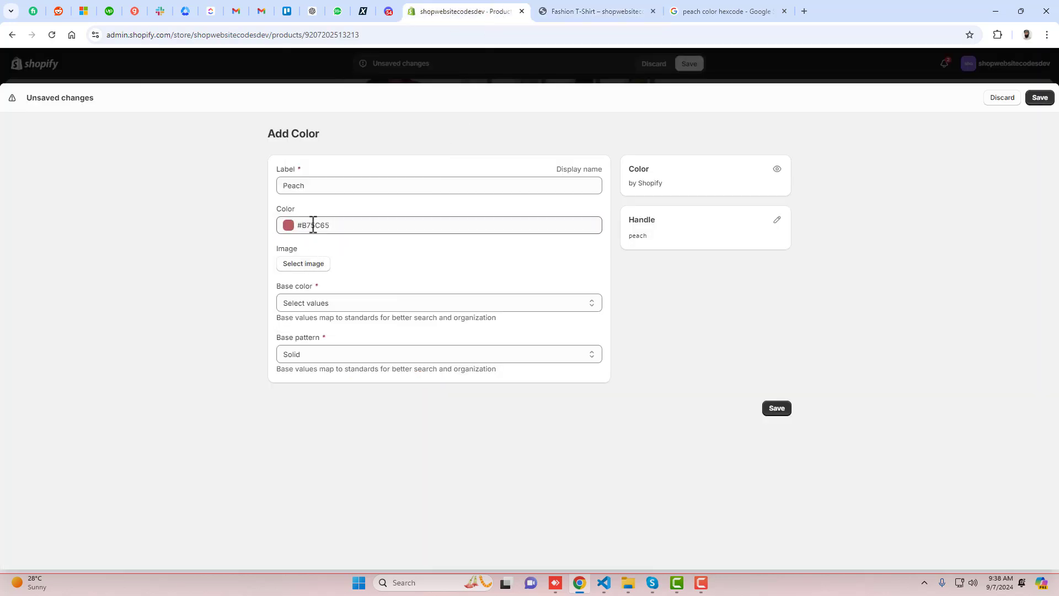
click(611, 10)
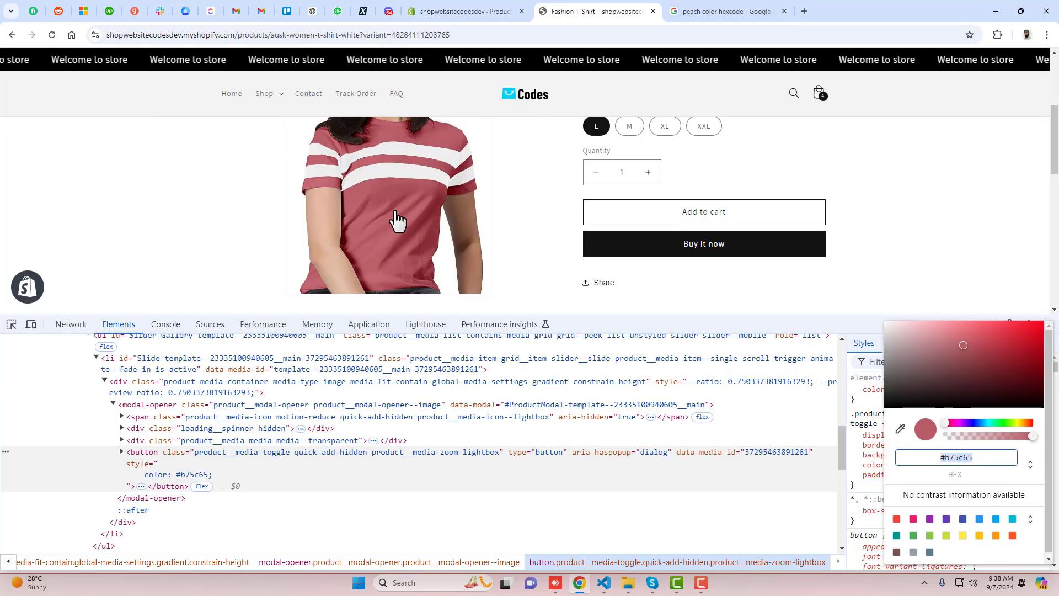
click(465, 7)
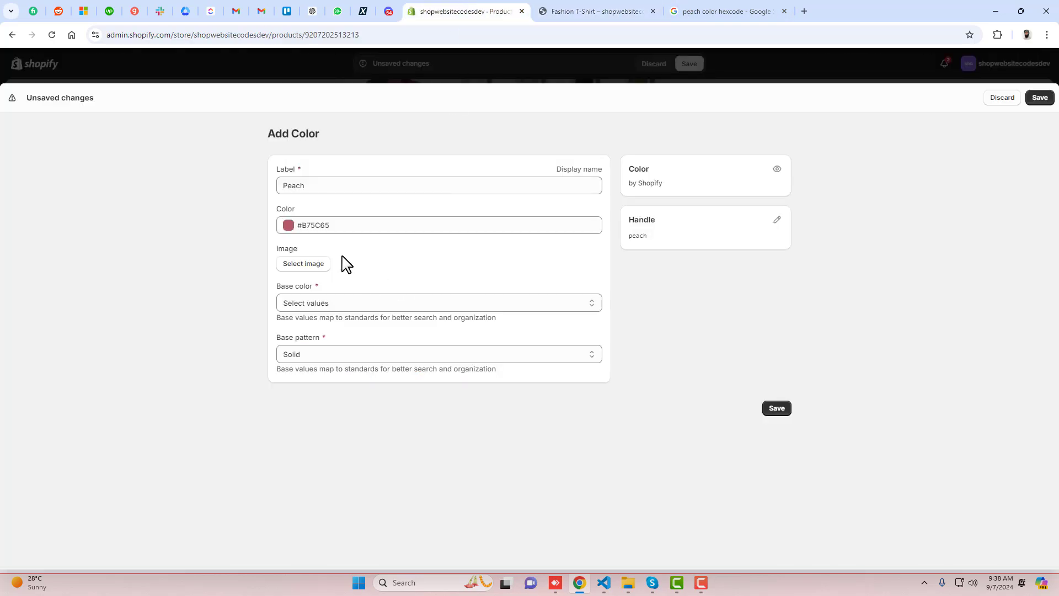
- Set the Peach entry's base color to Red and save the entry
click(341, 304)
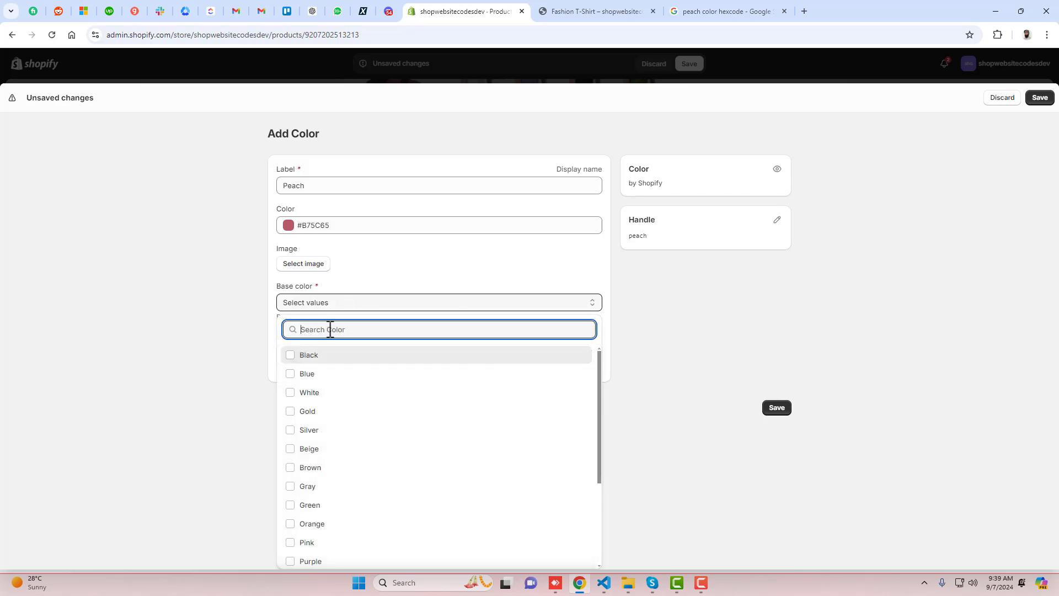
text(red)
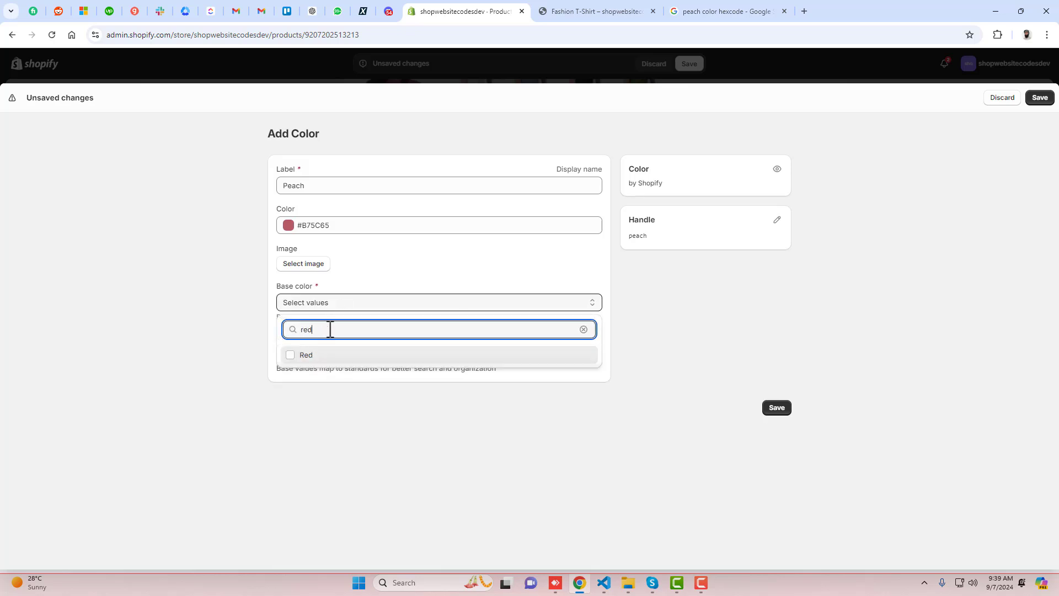
click(330, 359)
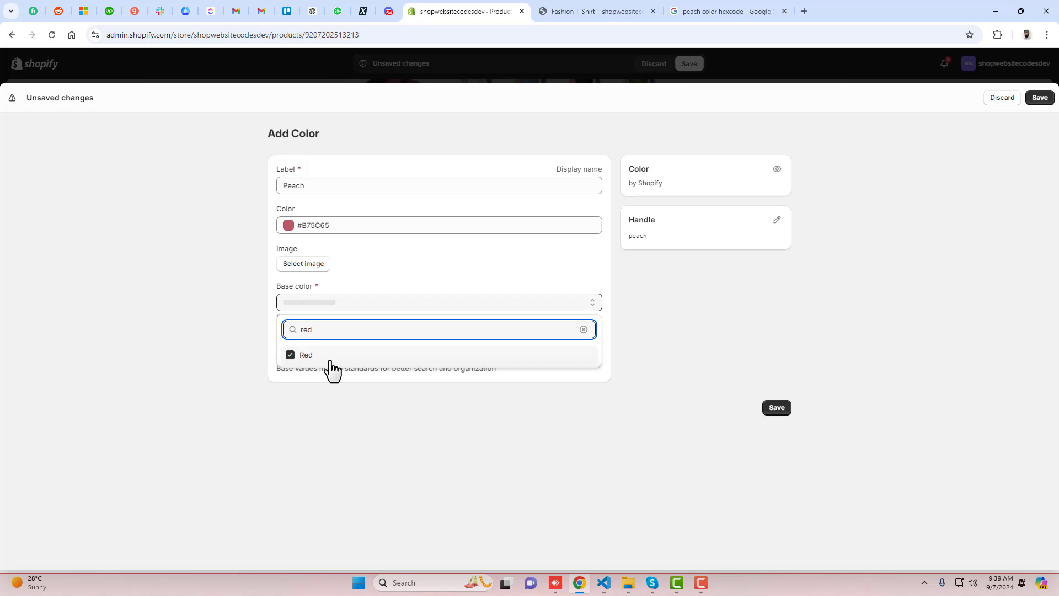
click(324, 409)
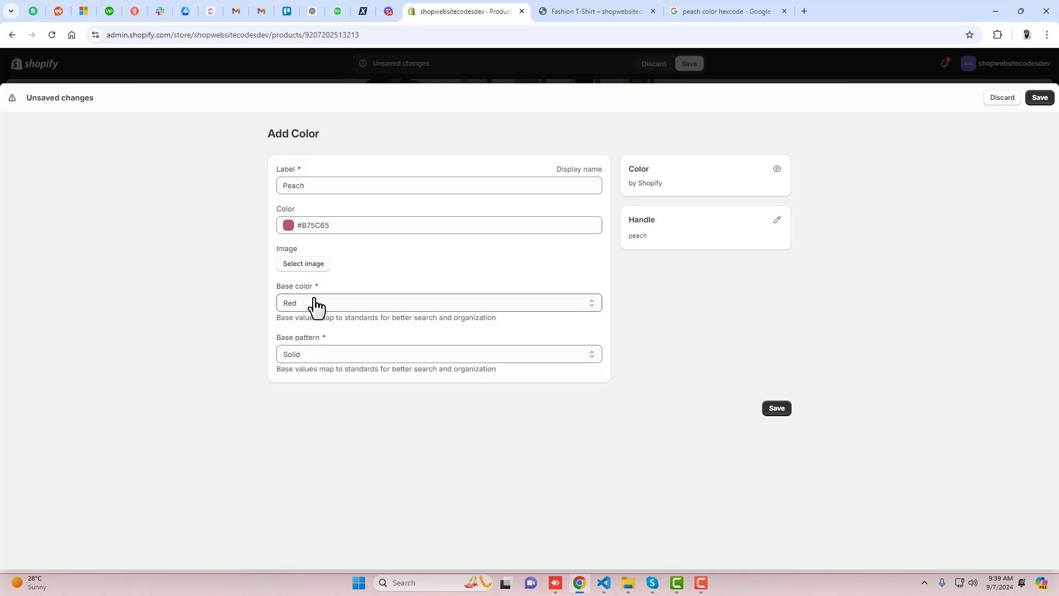
click(778, 409)
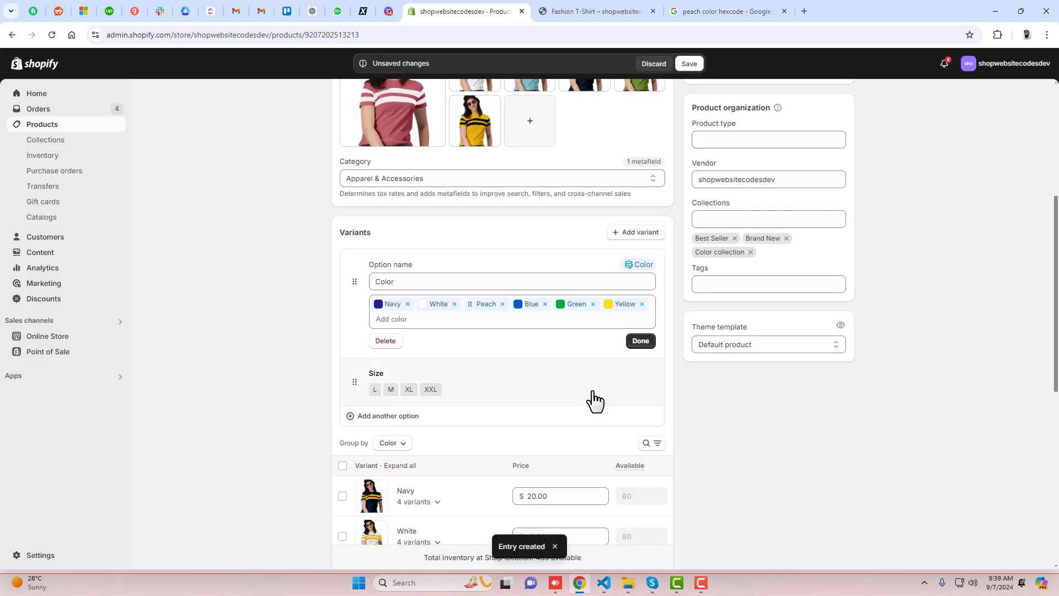
- Finish editing the Color option, save the Fashion T-Shirt and open its storefront preview
click(642, 341)
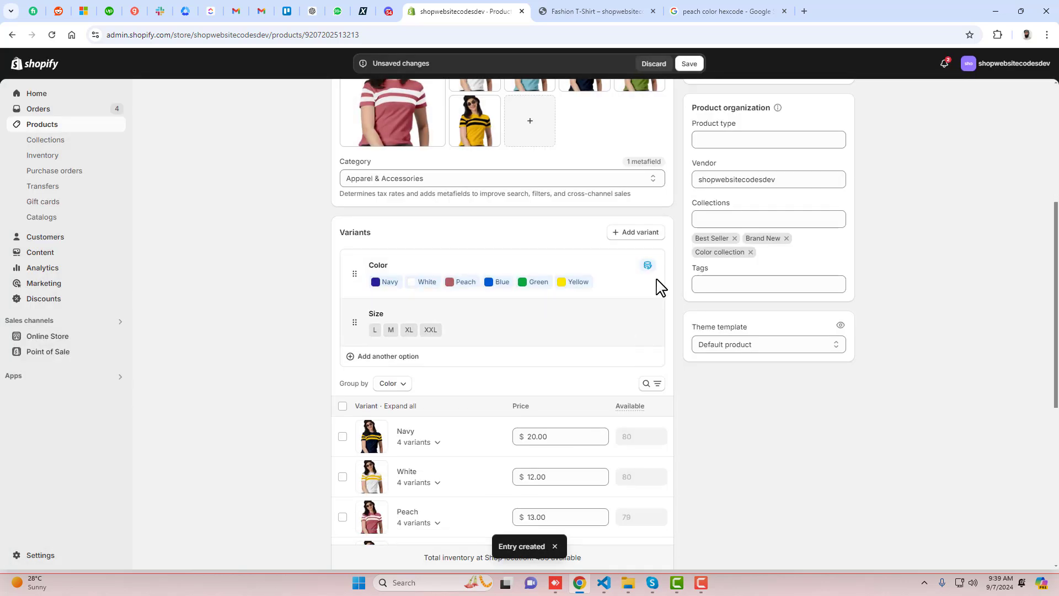
click(690, 63)
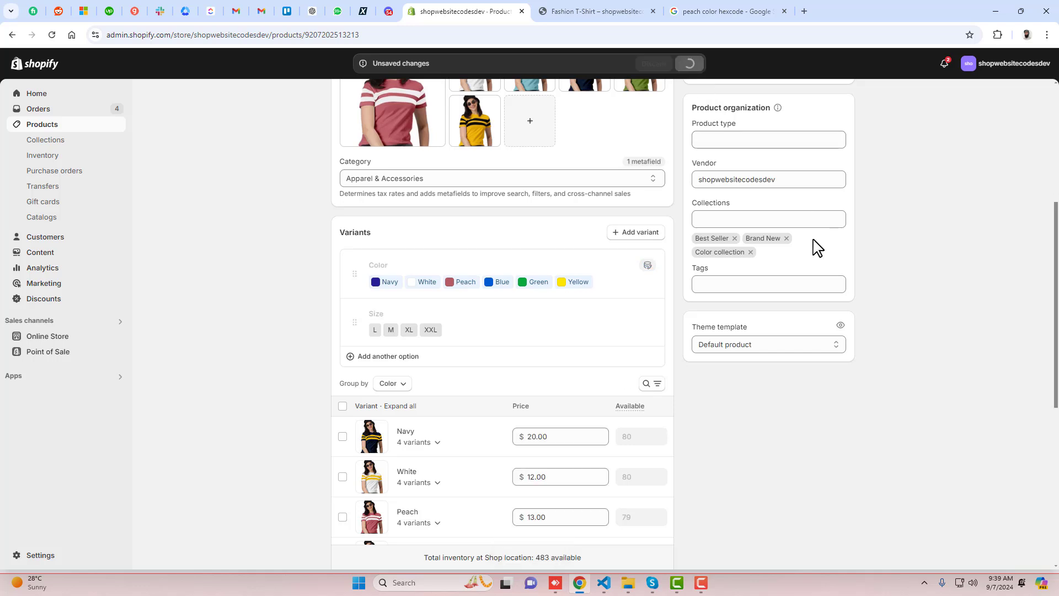
scroll(842, 278, up, 5)
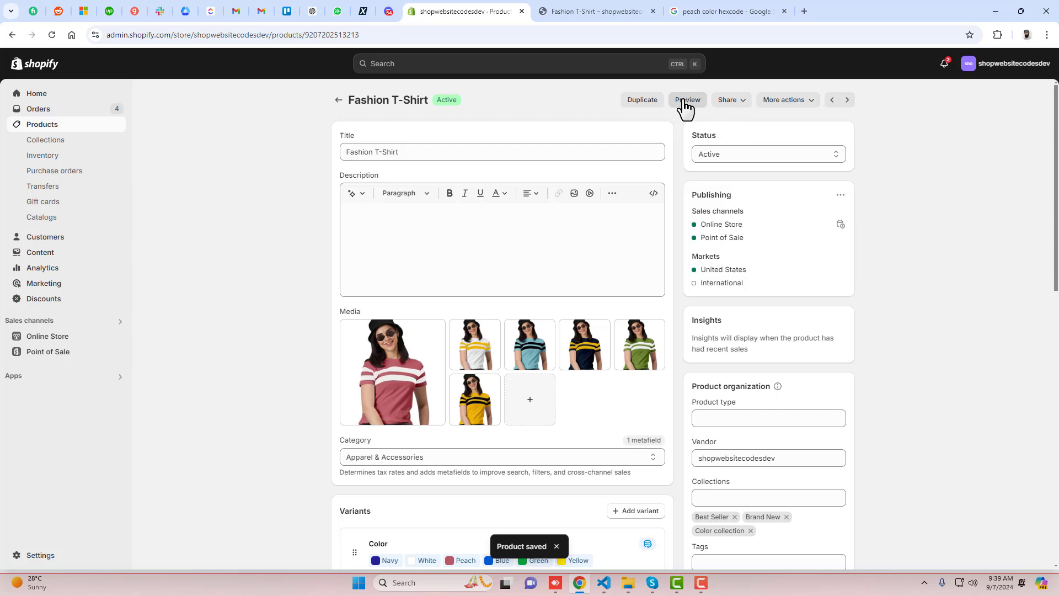
click(687, 94)
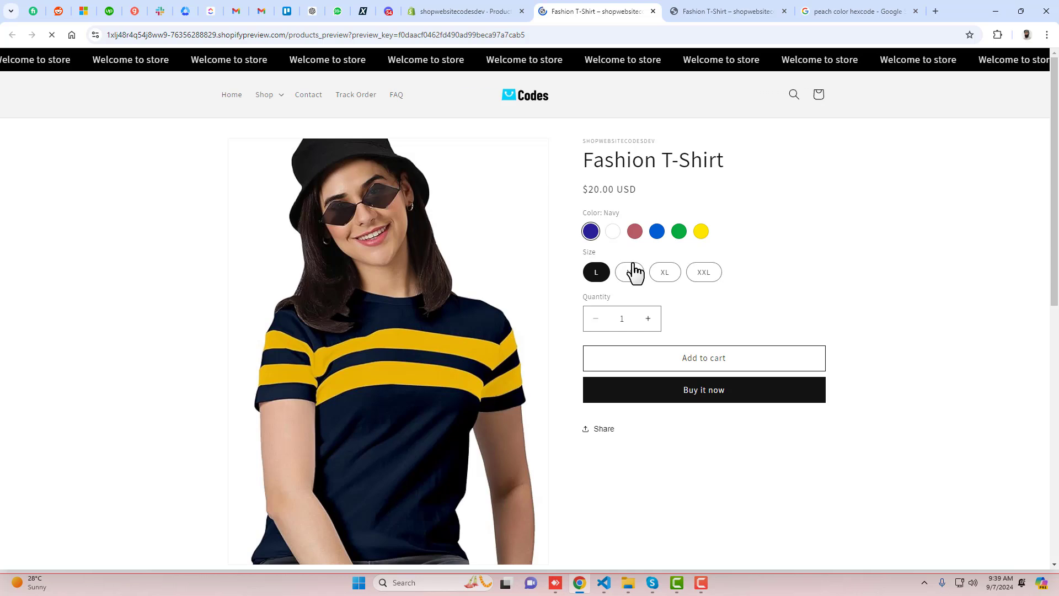
- Test the White, Peach, Blue, Green and Yellow swatches on the Fashion T-Shirt preview and hide the store preview bar
click(612, 234)
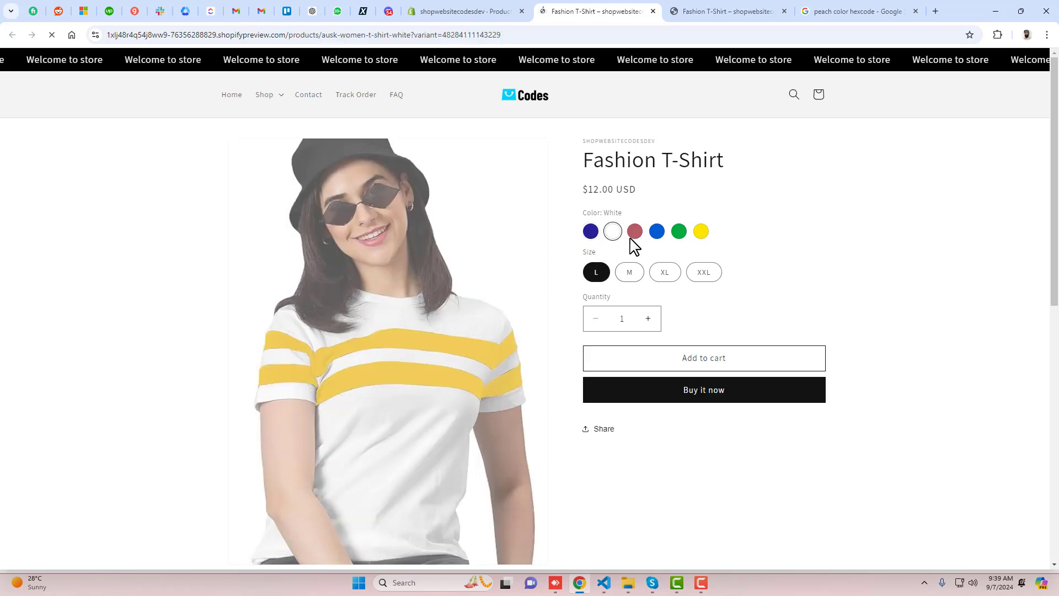
click(636, 231)
click(656, 234)
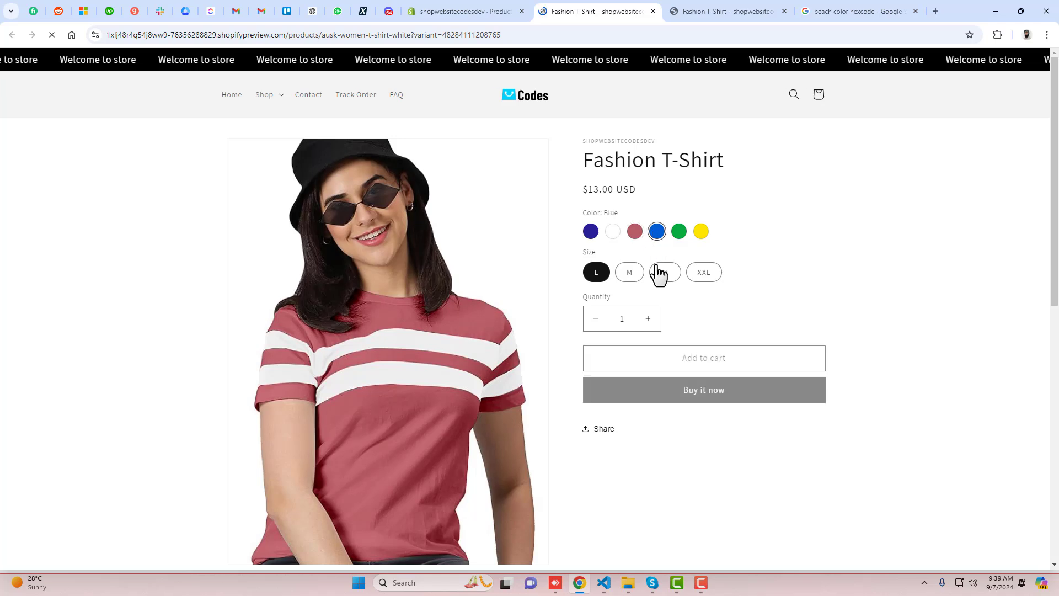
click(680, 235)
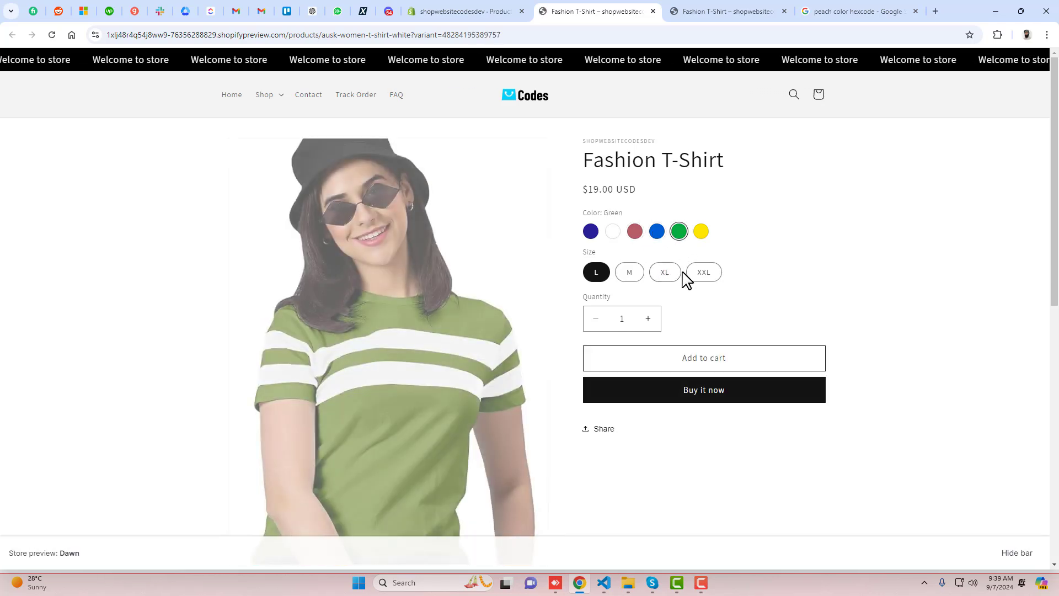
click(701, 233)
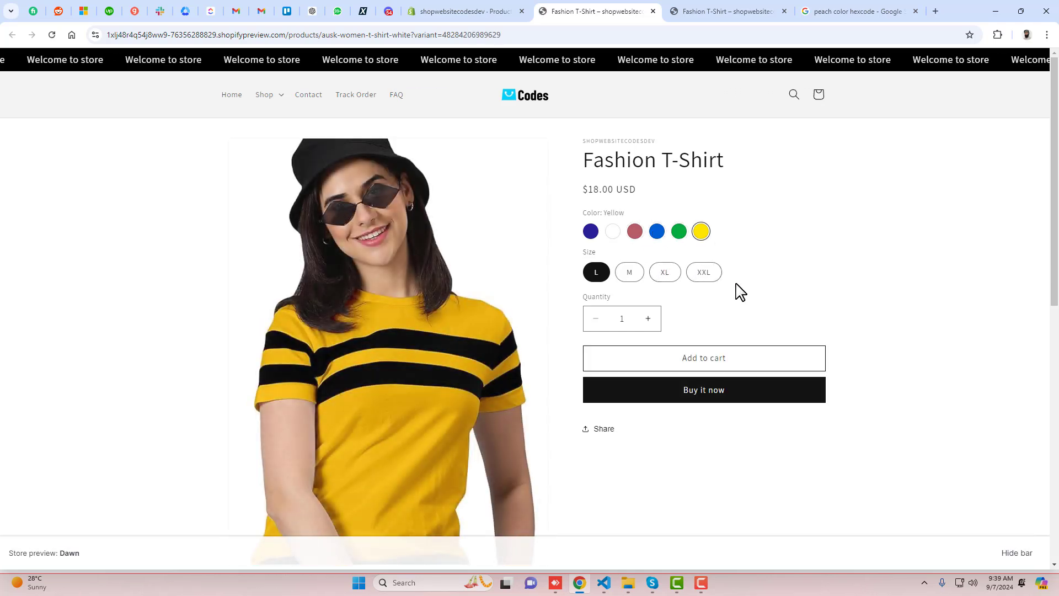
click(1012, 554)
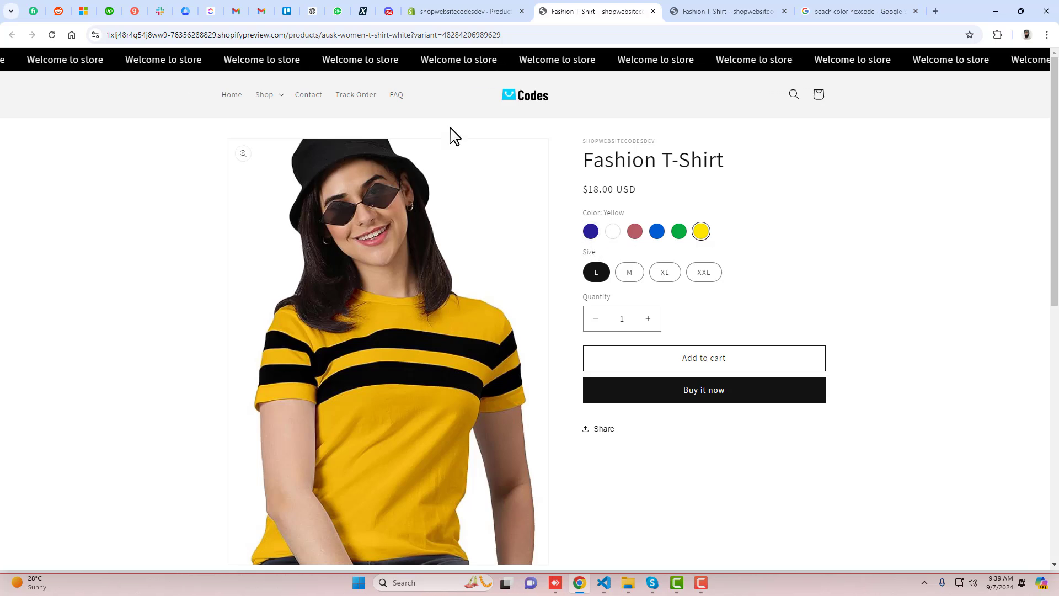
- View the Embody Flared Leggings product page from the storefront's home page and hide the store preview bar
click(526, 98)
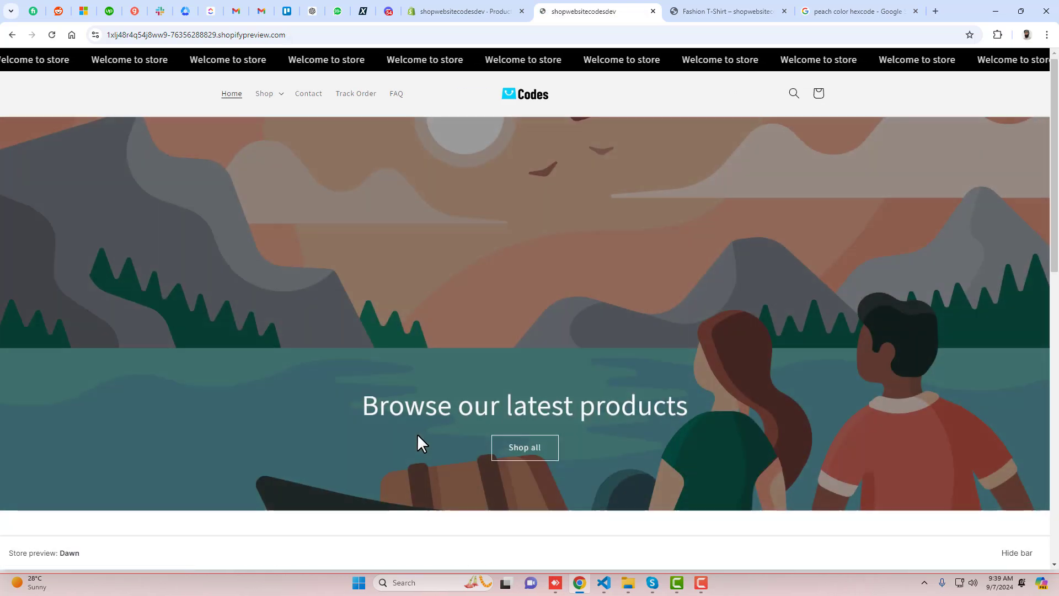
scroll(419, 442, down, 10)
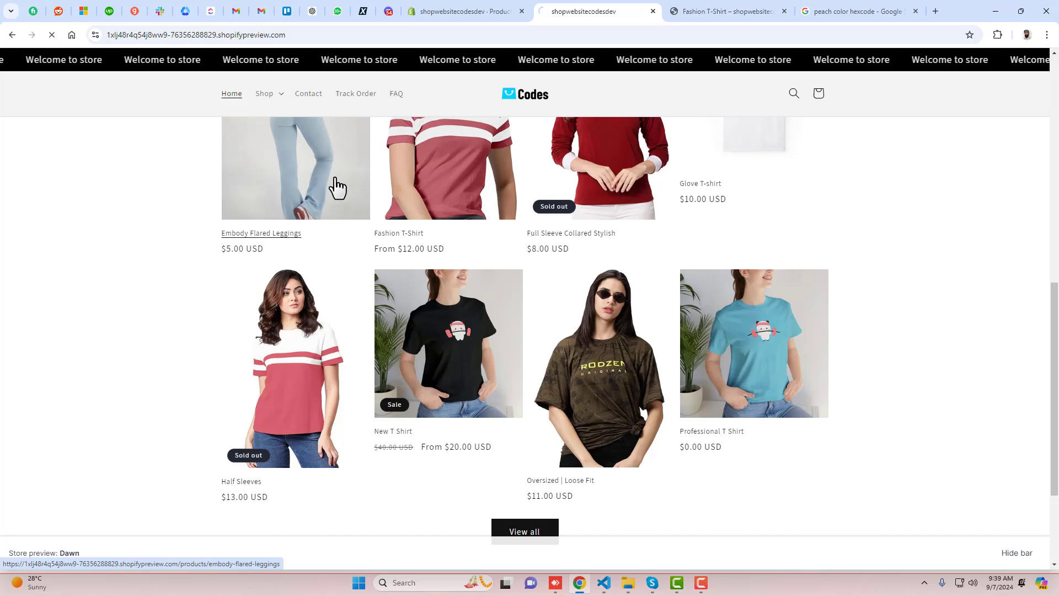
click(337, 185)
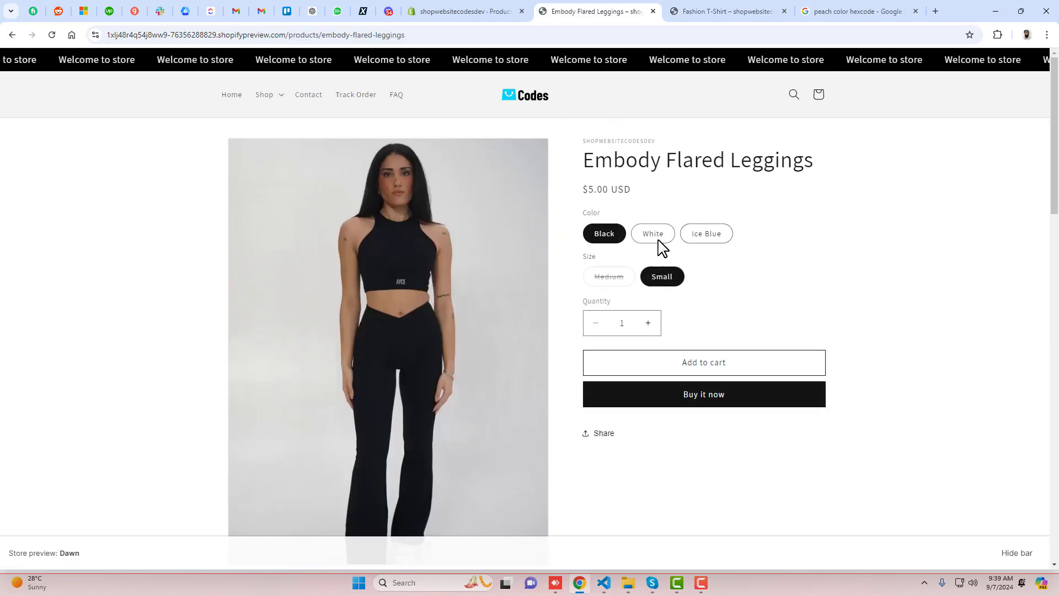
click(1010, 554)
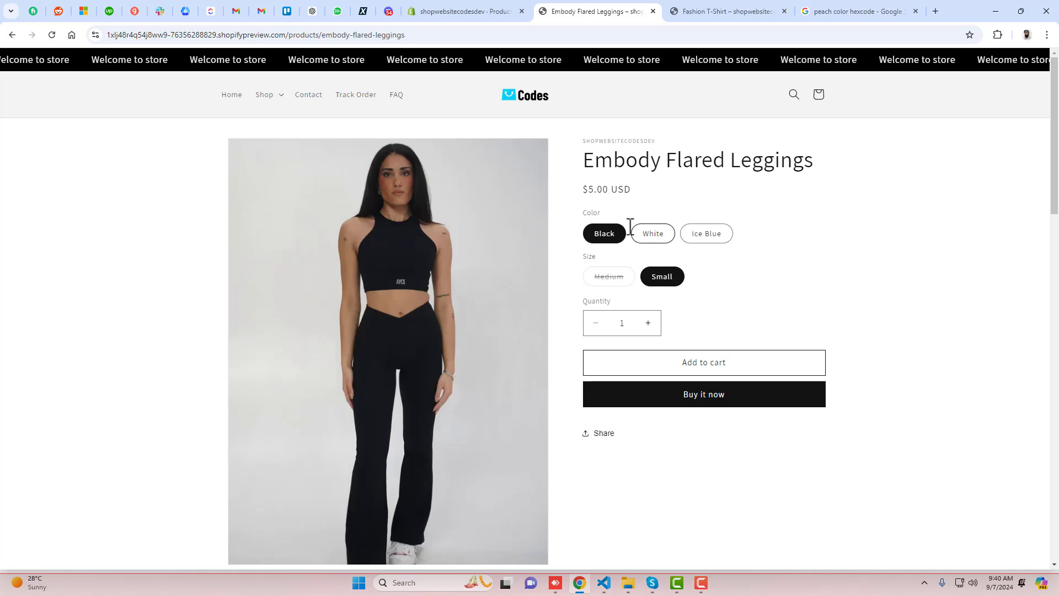
- Switch to the Shopify admin and open the Embody Flared Leggings product for editing
click(477, 9)
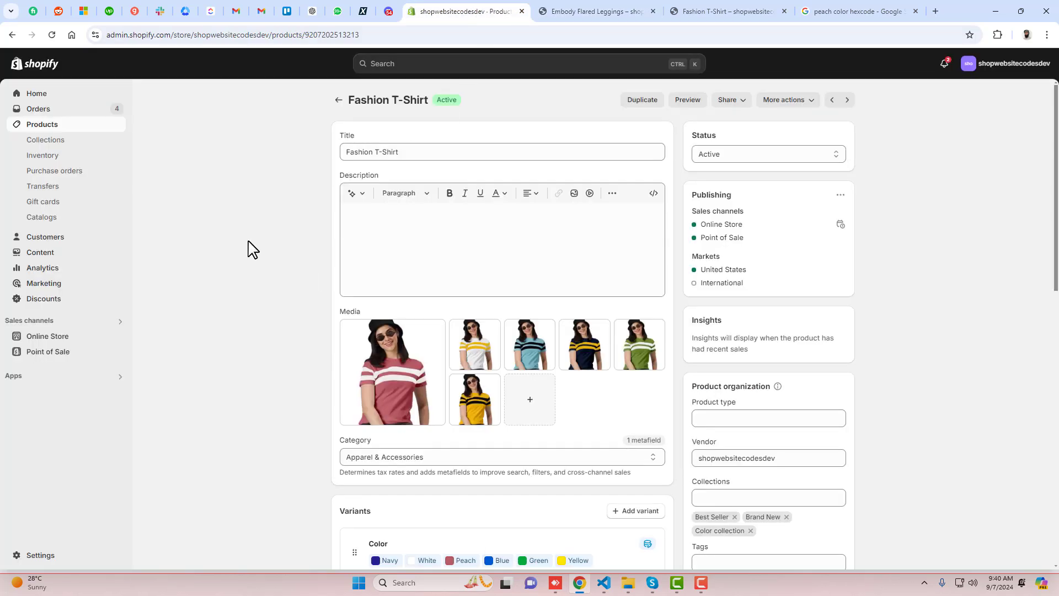
click(94, 126)
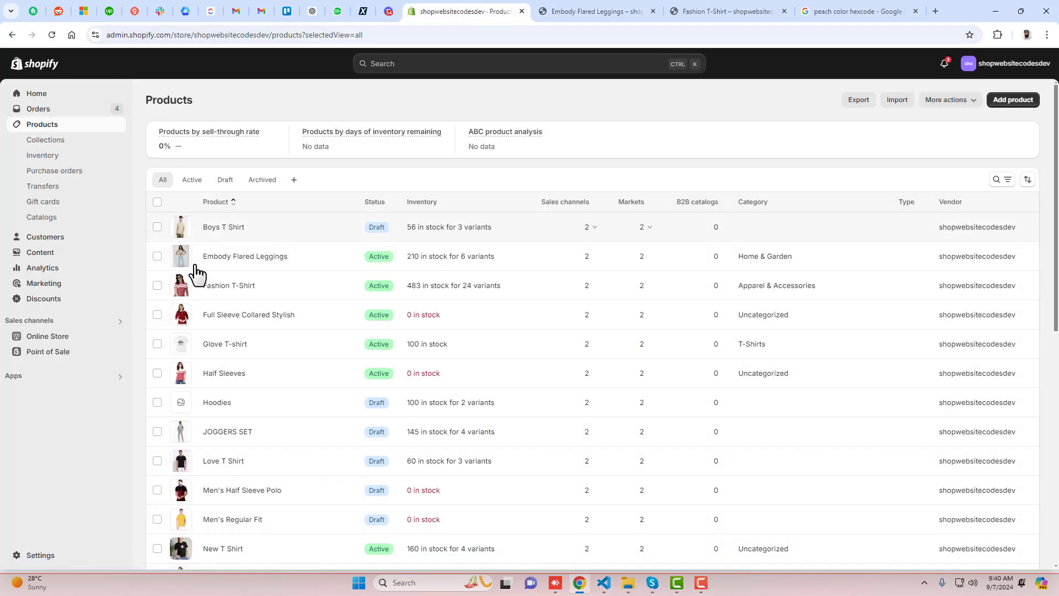
click(214, 263)
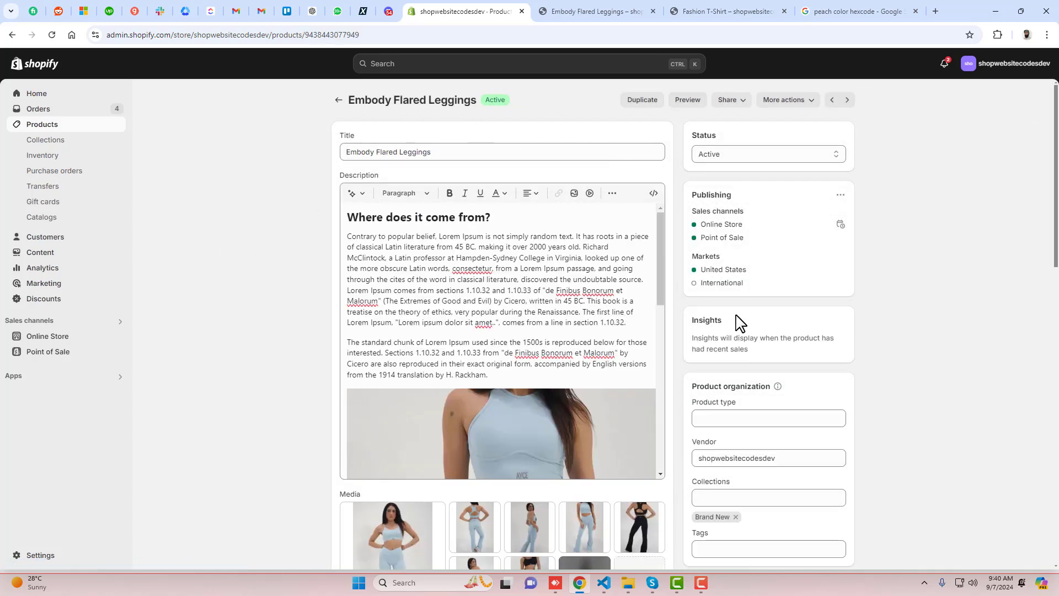
- Set the category of Embody Flared Leggings to Apparel & Accessories and save the product
scroll(740, 323, down, 10)
scroll(739, 323, up, 3)
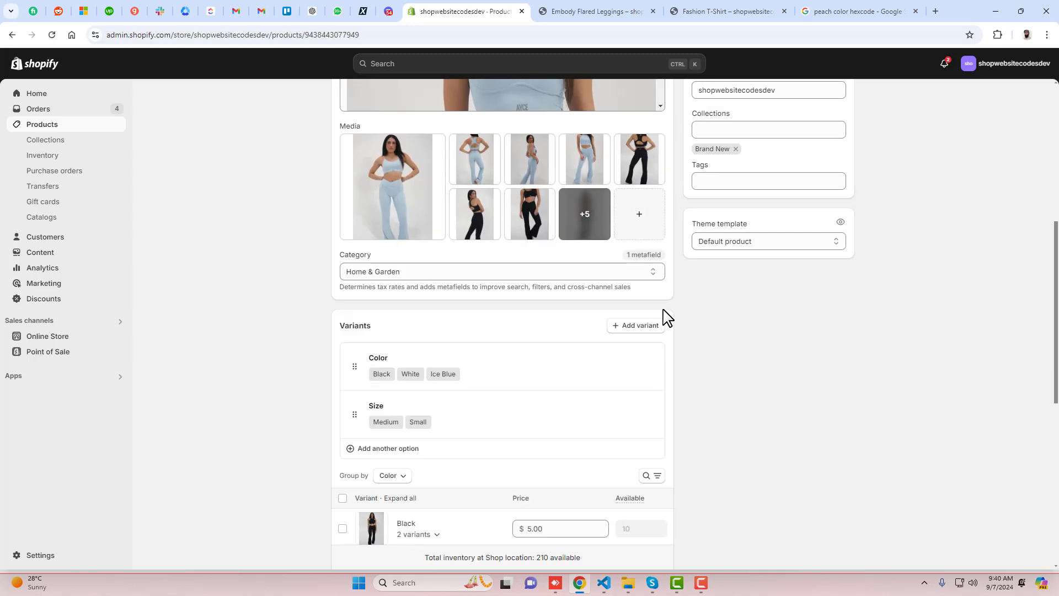
click(409, 273)
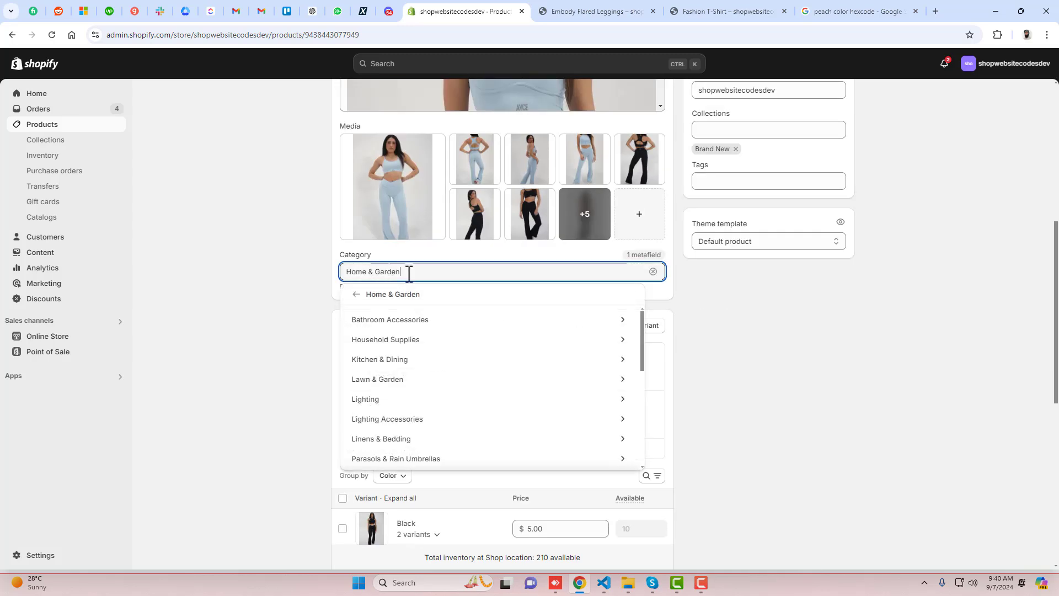
click(356, 298)
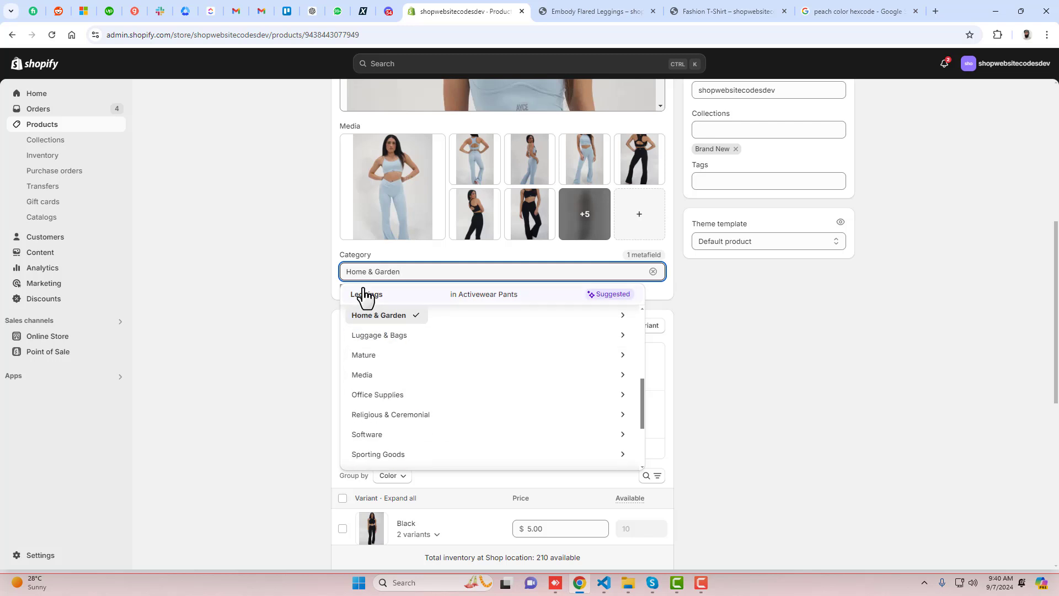
scroll(418, 379, up, 3)
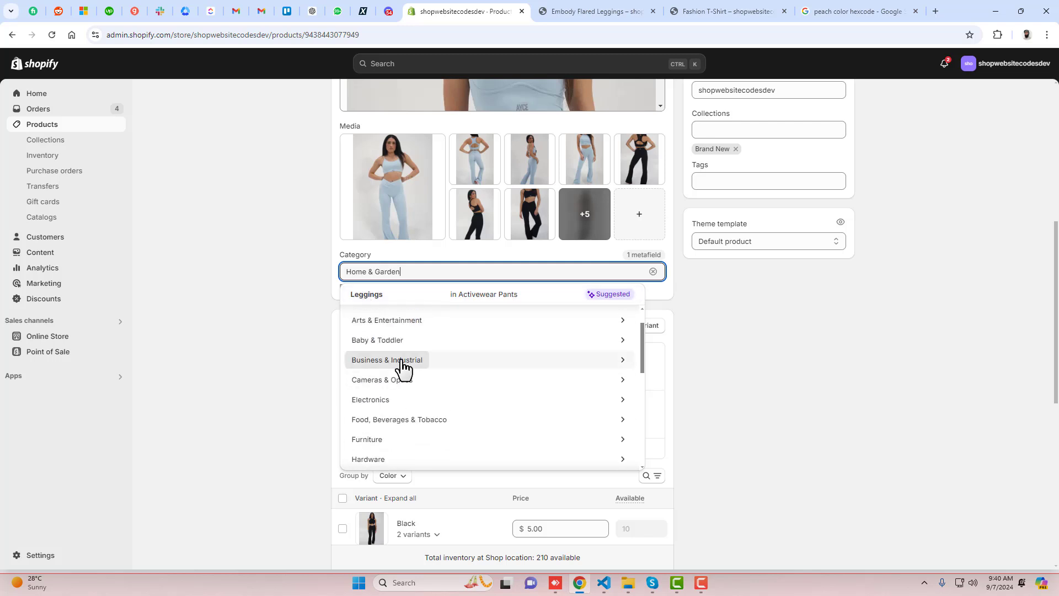
scroll(403, 369, up, 2)
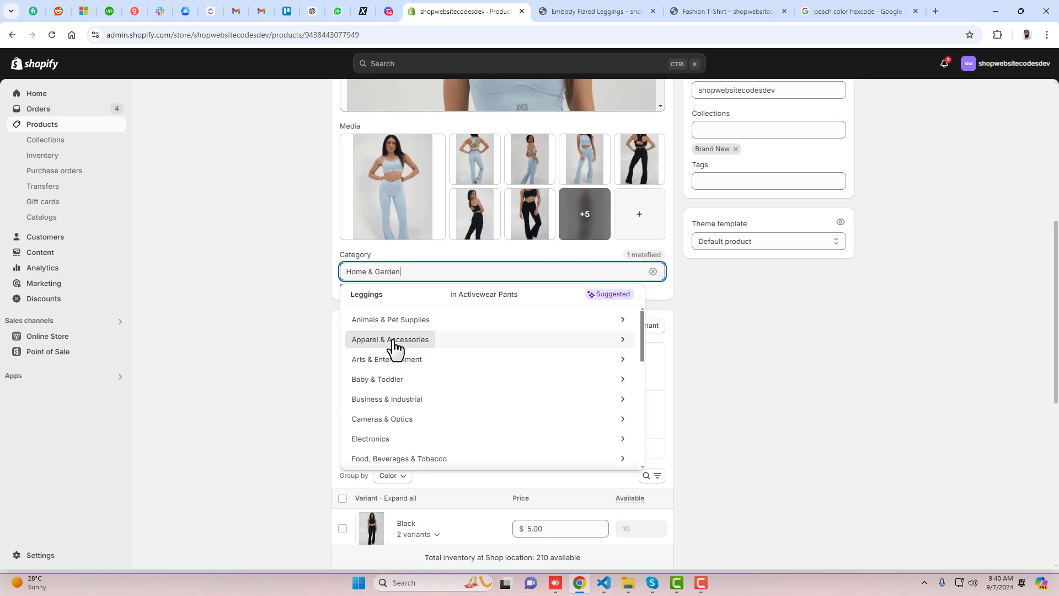
click(393, 343)
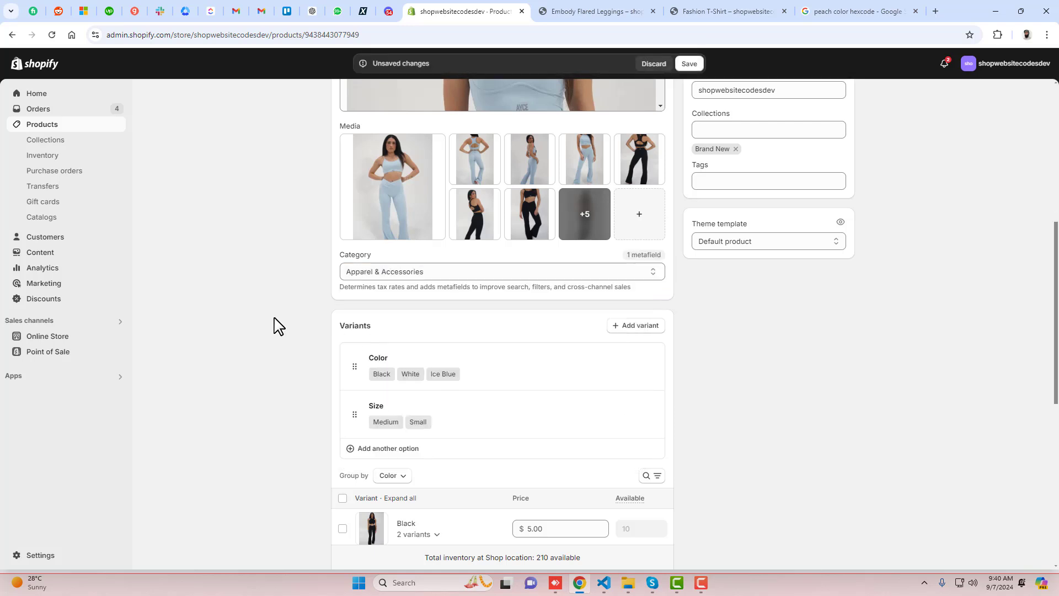
click(690, 63)
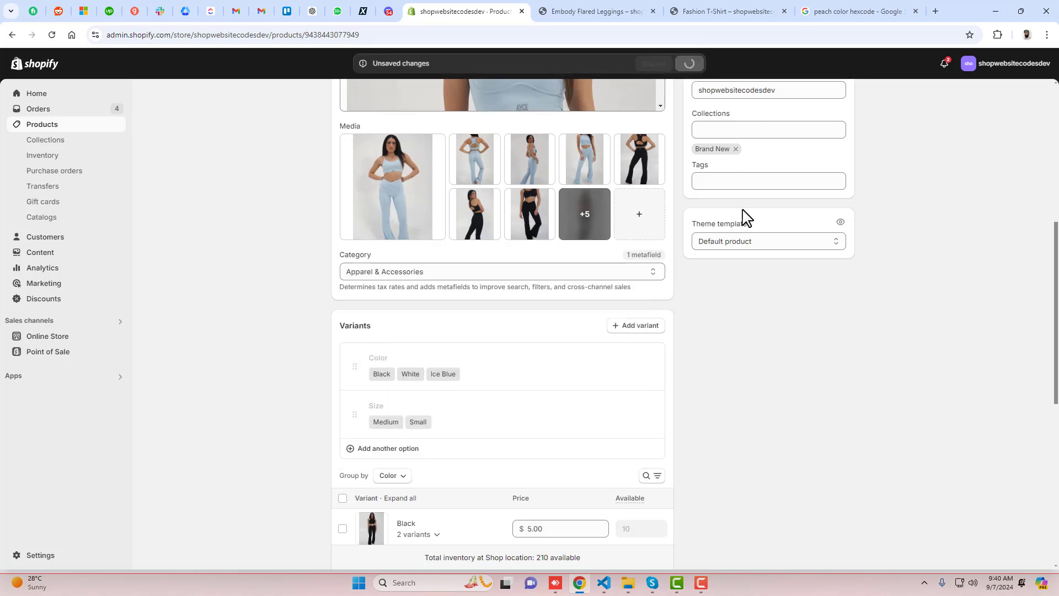
scroll(739, 252, down, 6)
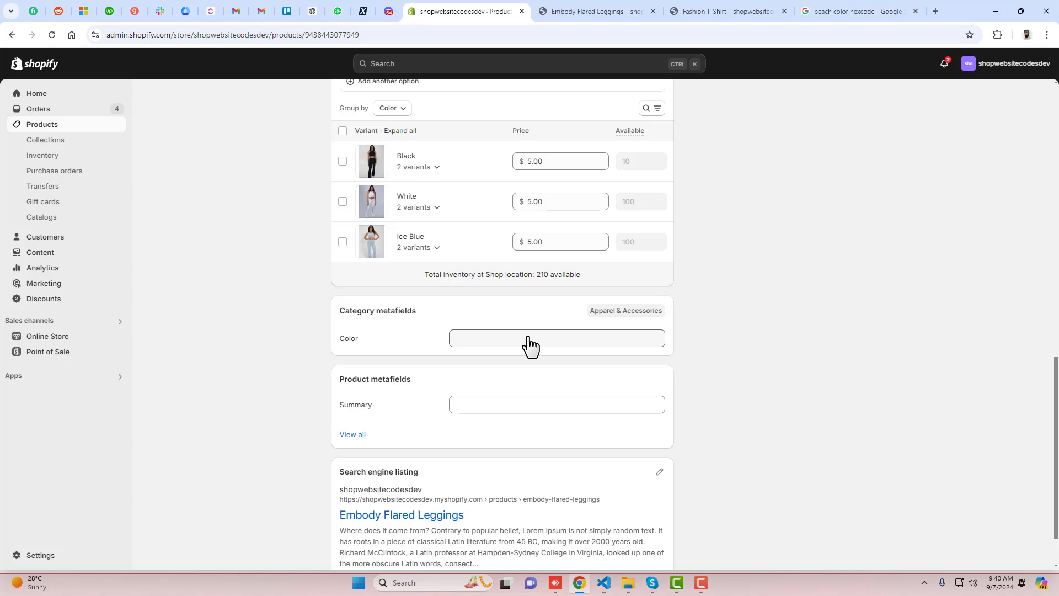
scroll(524, 342, up, 3)
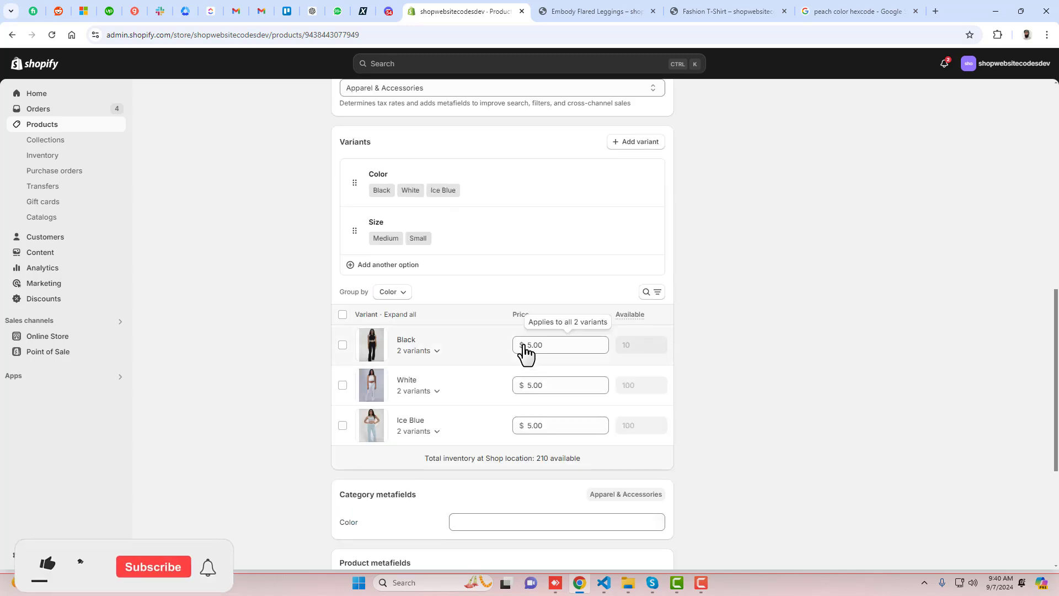
scroll(524, 348, down, 3)
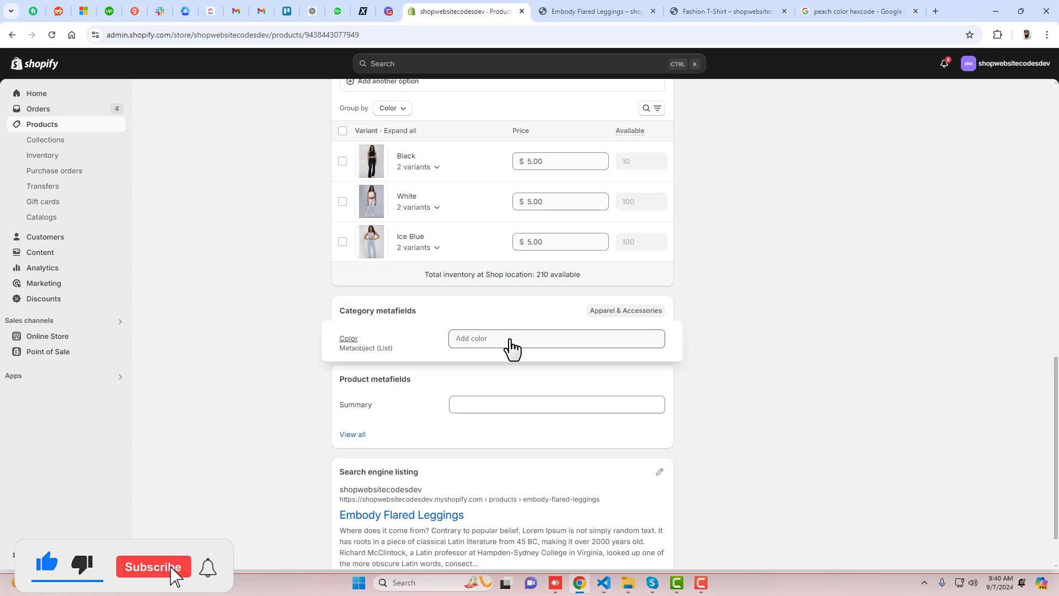
click(510, 347)
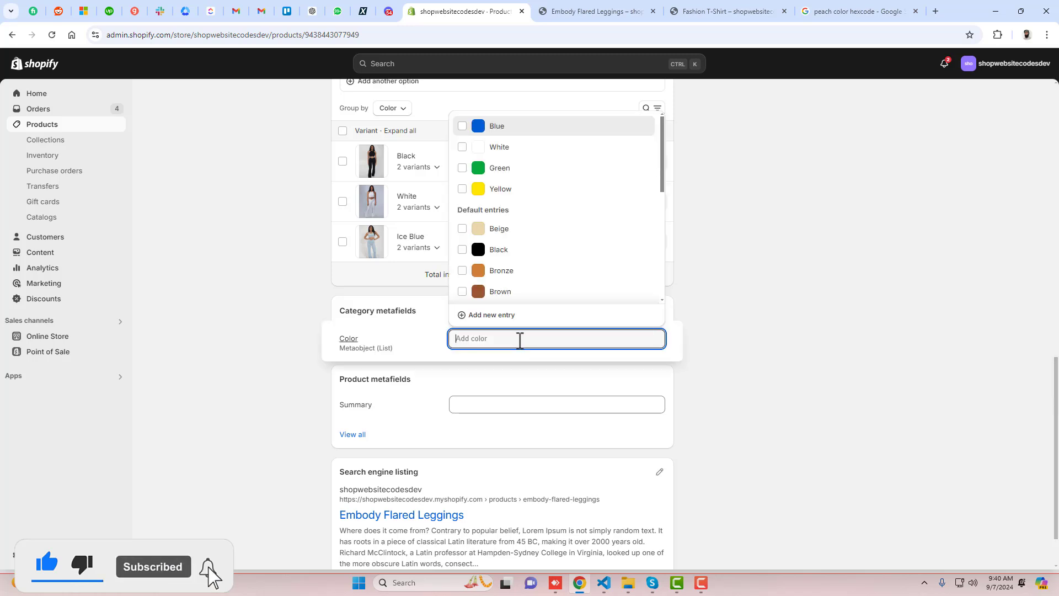
click(489, 318)
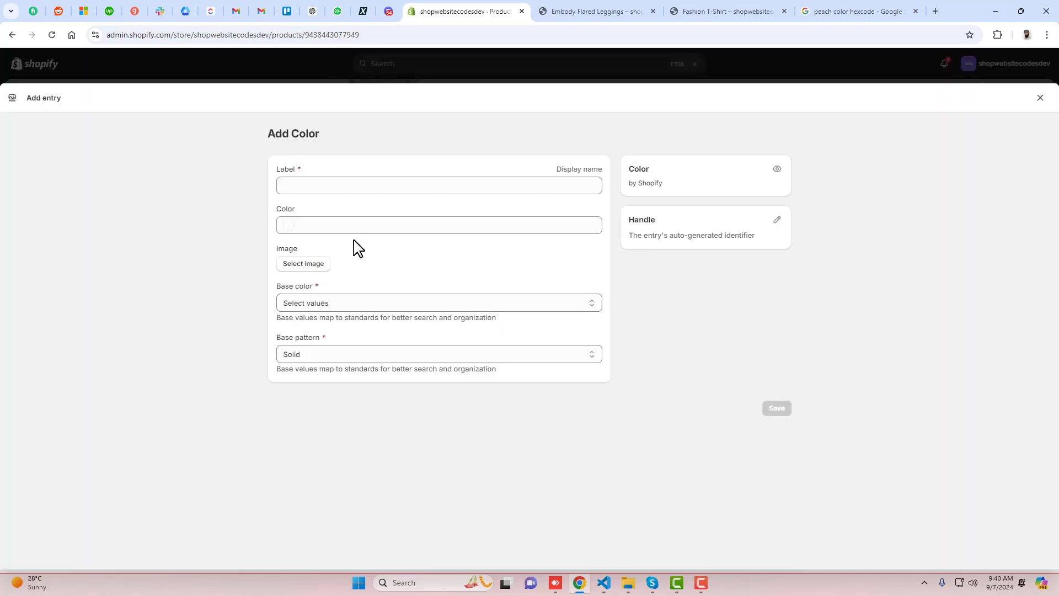
click(311, 185)
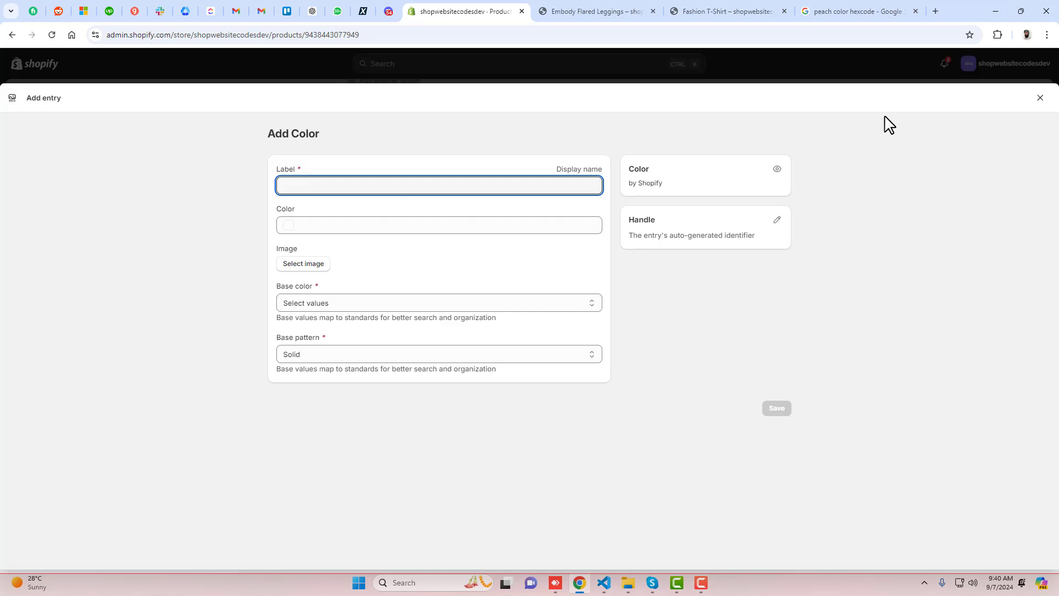
click(1041, 97)
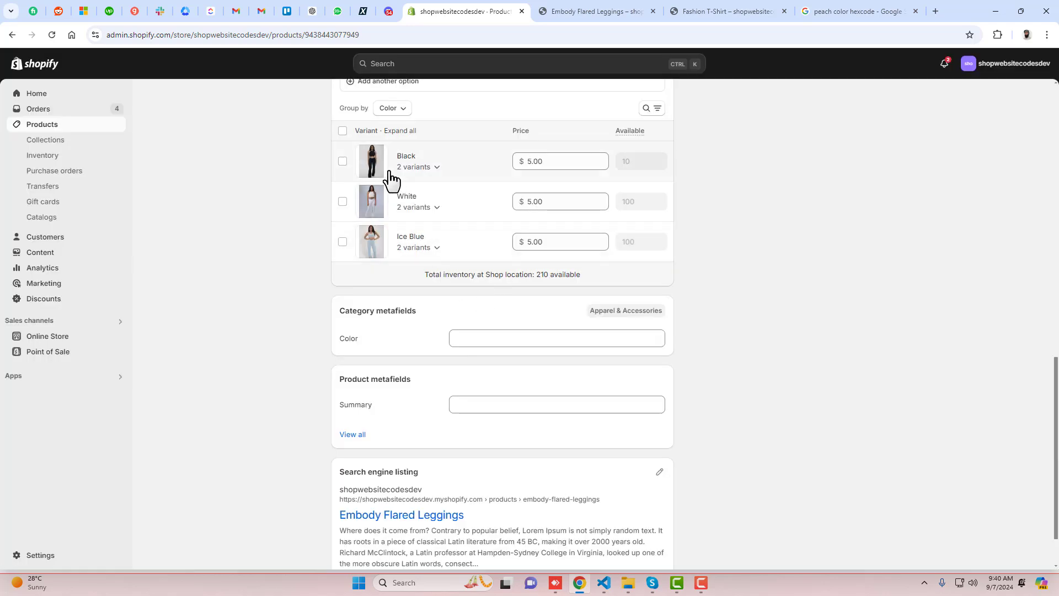
- Start a new entry for the leggings' Color category metafield and label it Black
click(514, 344)
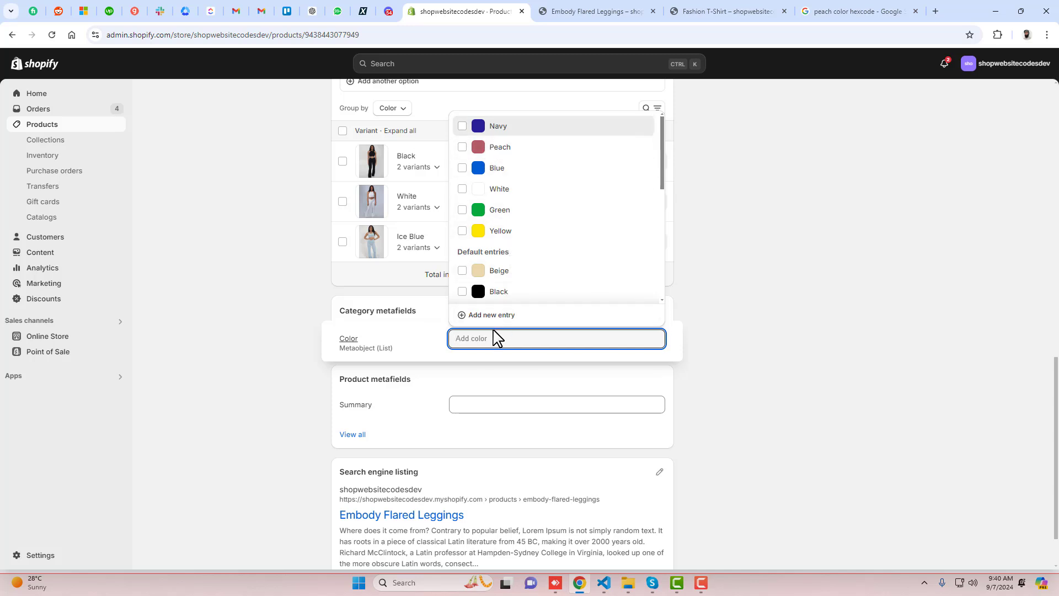
click(492, 317)
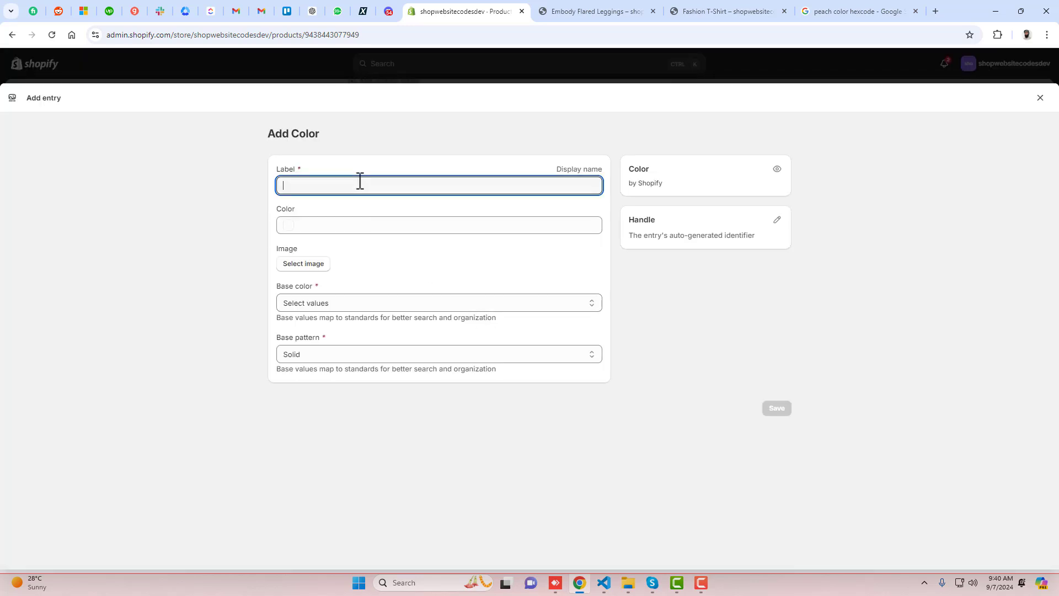
text(Black)
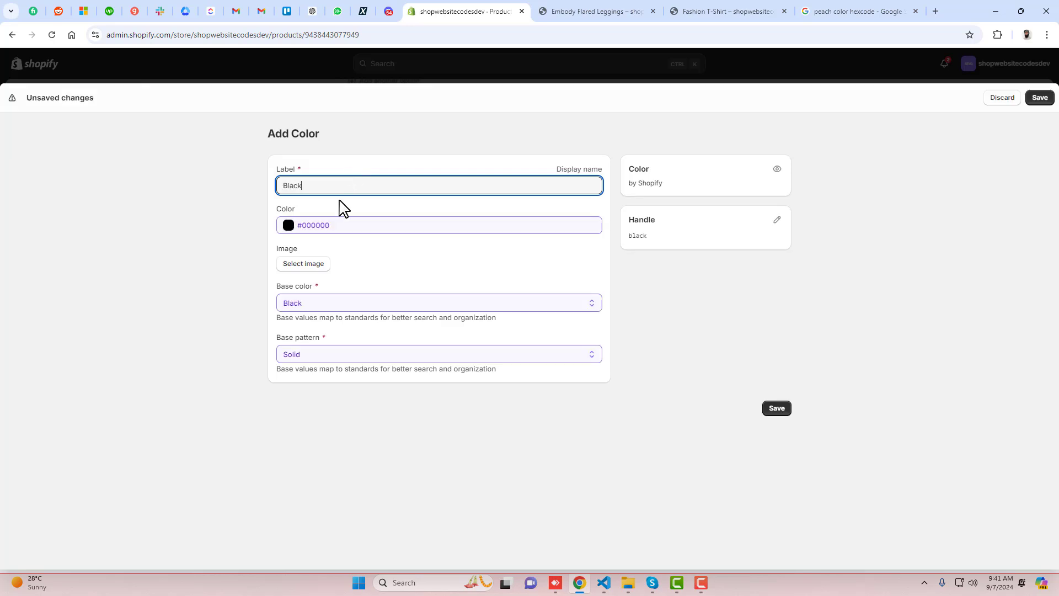
click(315, 264)
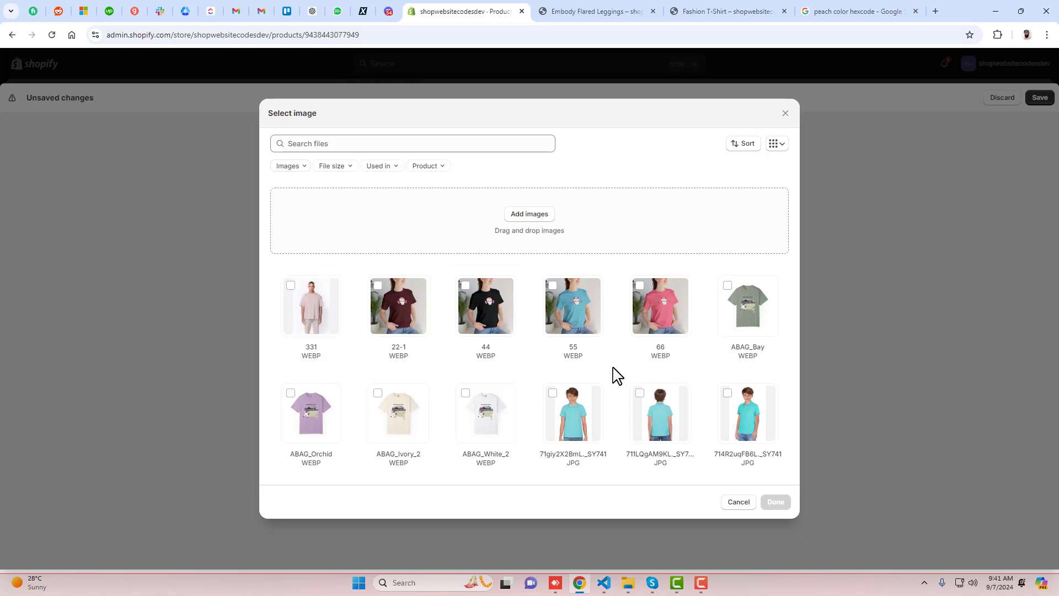
scroll(613, 372, down, 3)
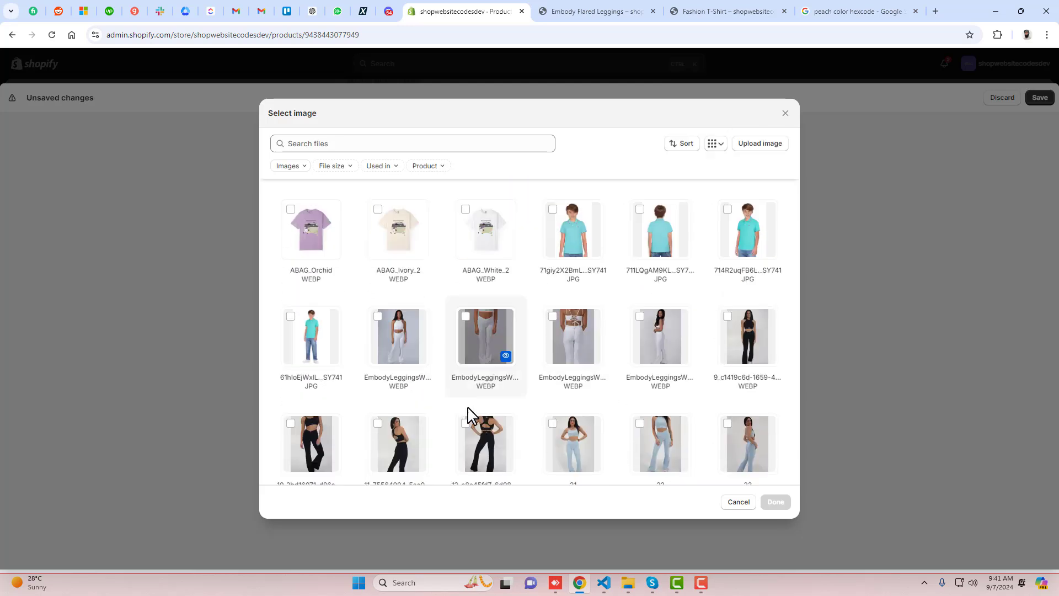
click(773, 338)
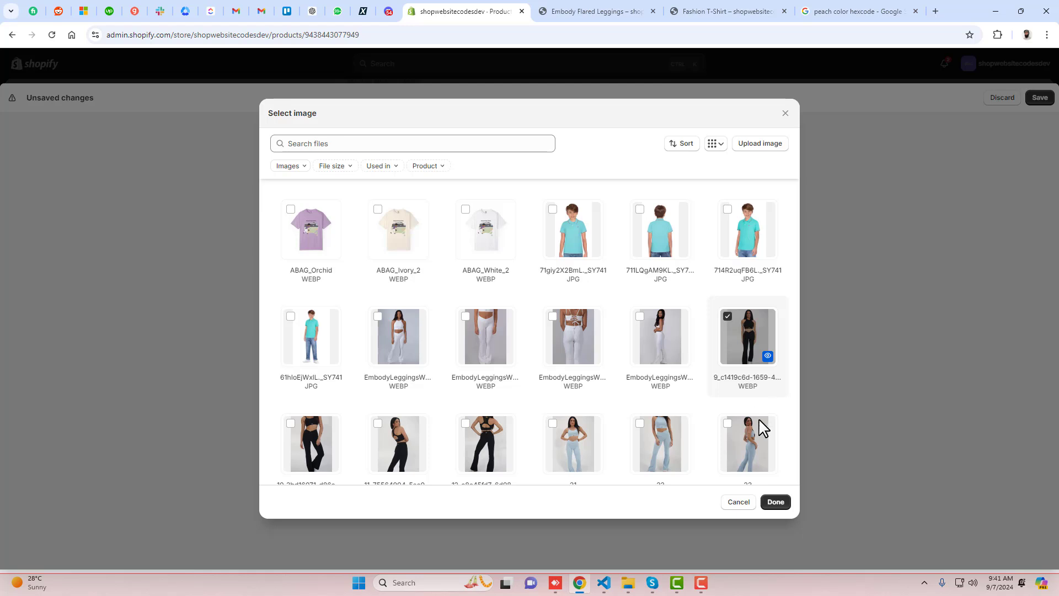
click(775, 502)
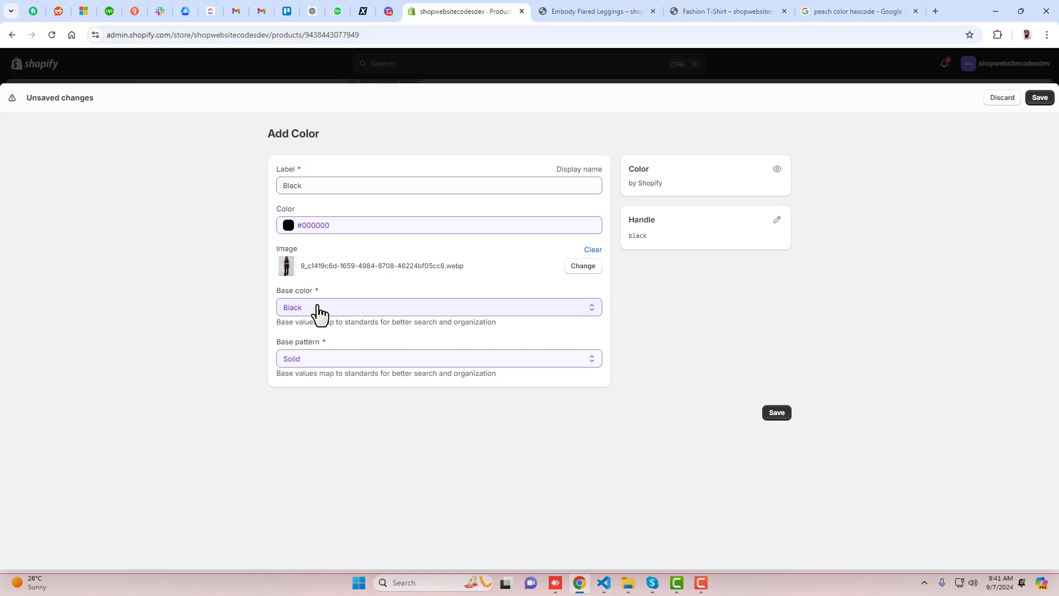
click(333, 361)
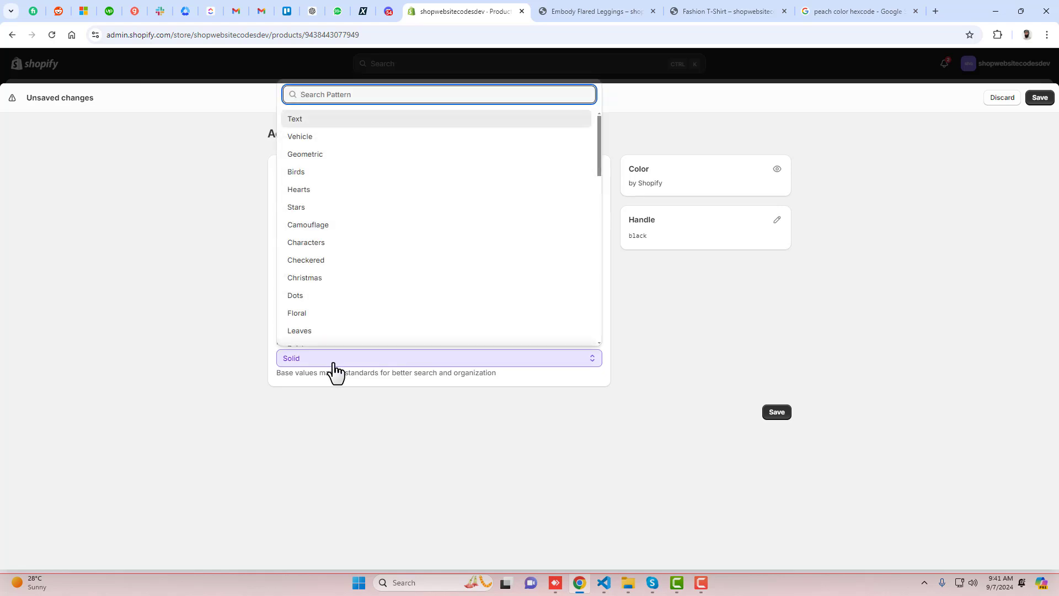
click(334, 364)
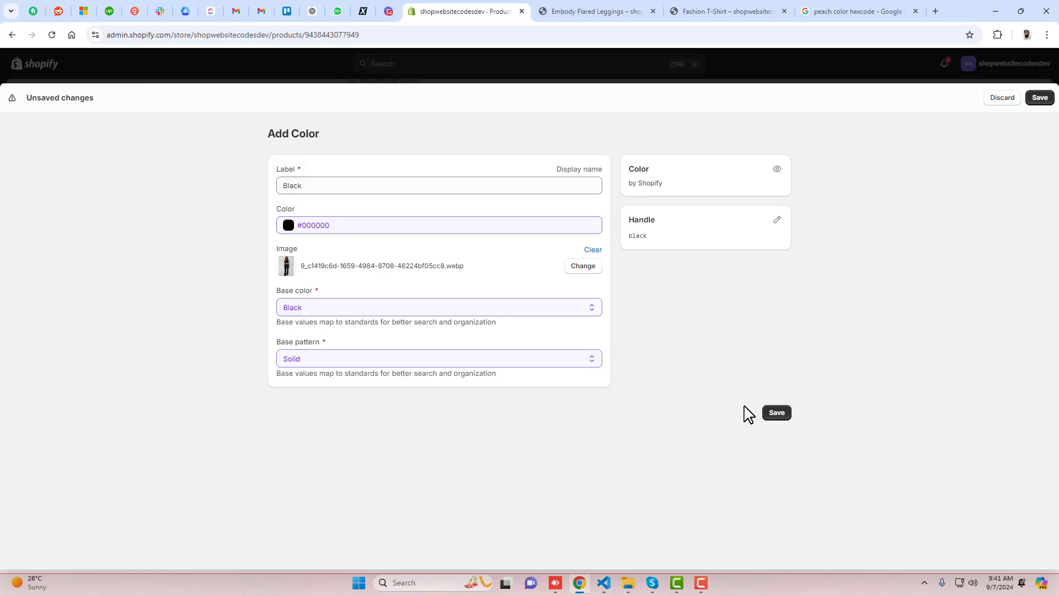
click(777, 414)
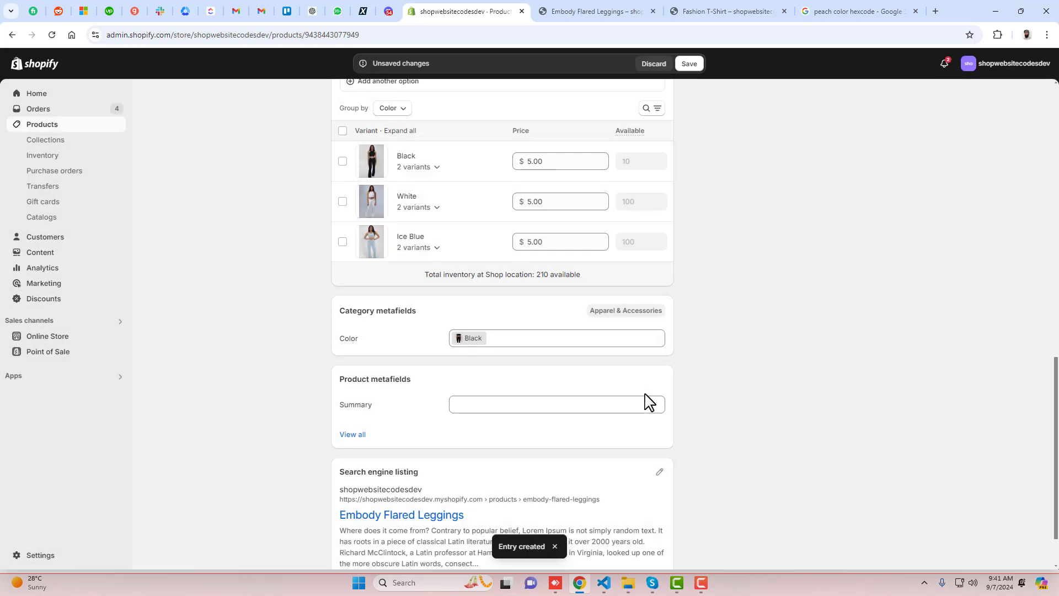
- Start another new entry for the leggings' Color category metafield and label it White
click(541, 347)
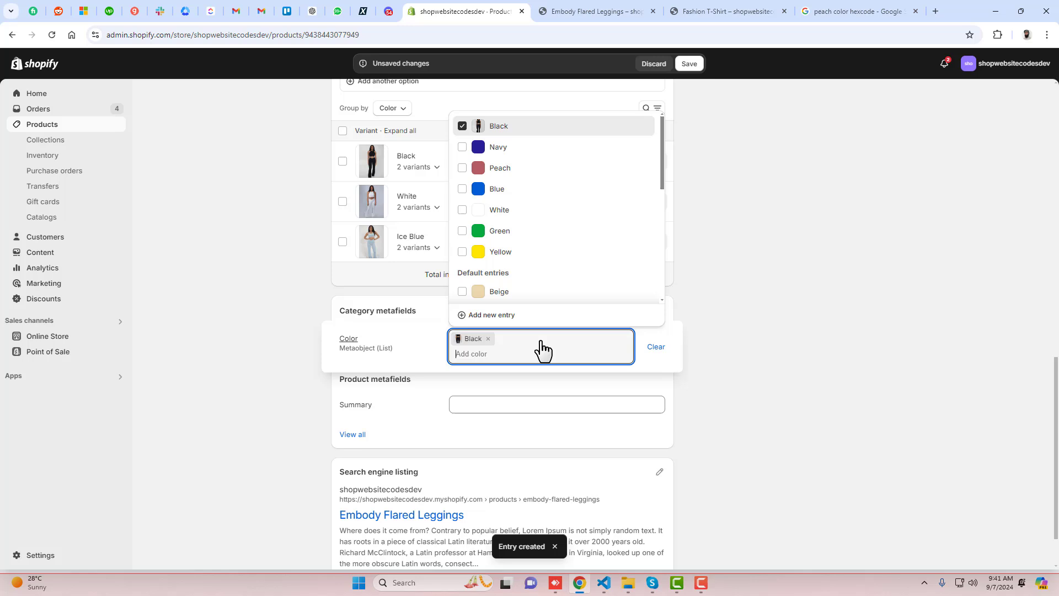
click(494, 315)
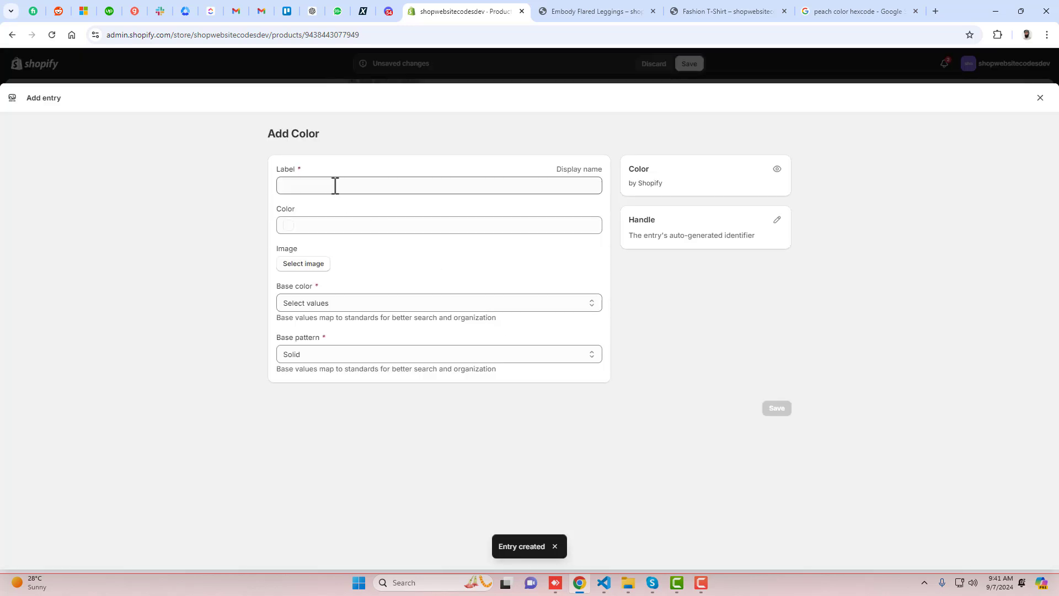
click(335, 186)
text(White)
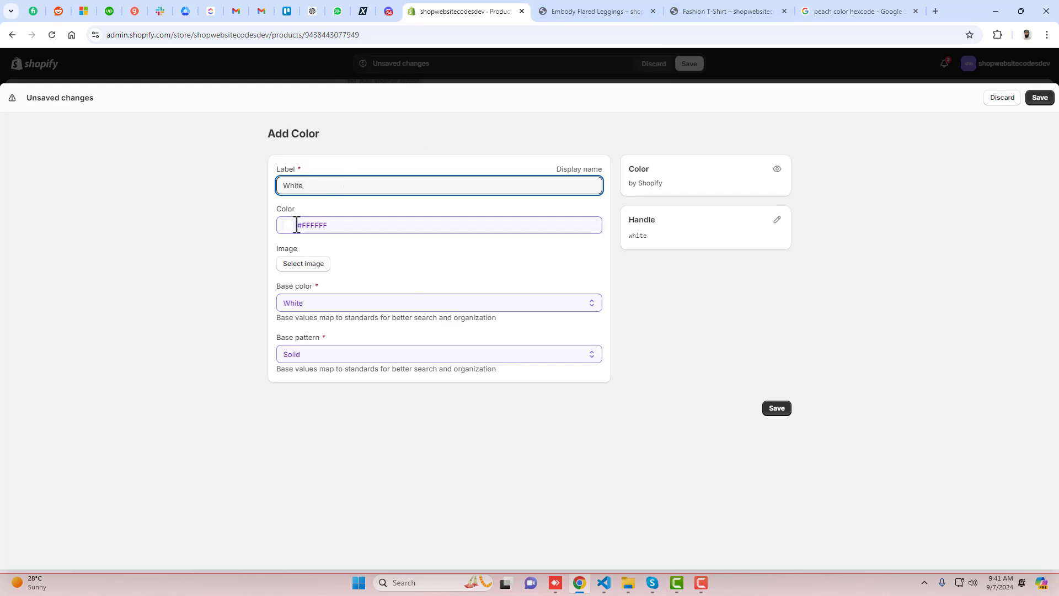
- Attach the image EmbodyLeggingsWhite1.webp to the White entry and save the entry
click(313, 264)
scroll(505, 339, down, 5)
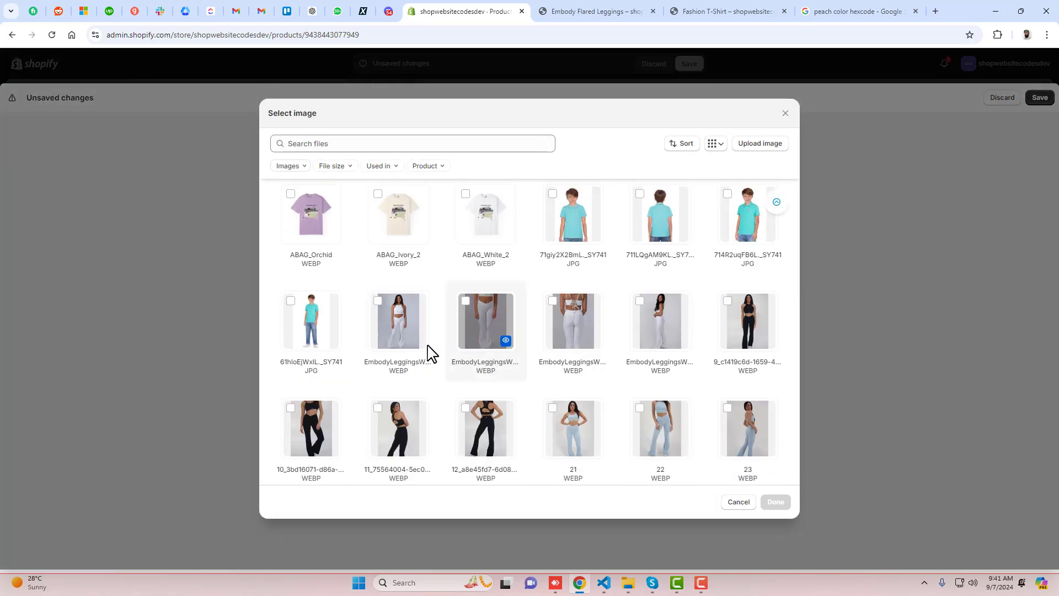
click(397, 315)
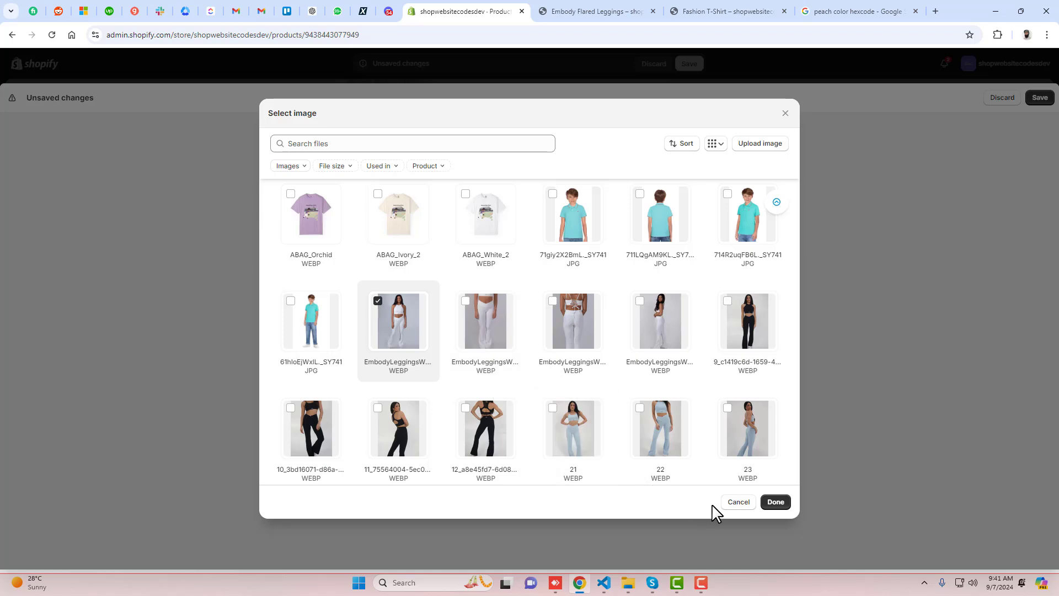
click(776, 502)
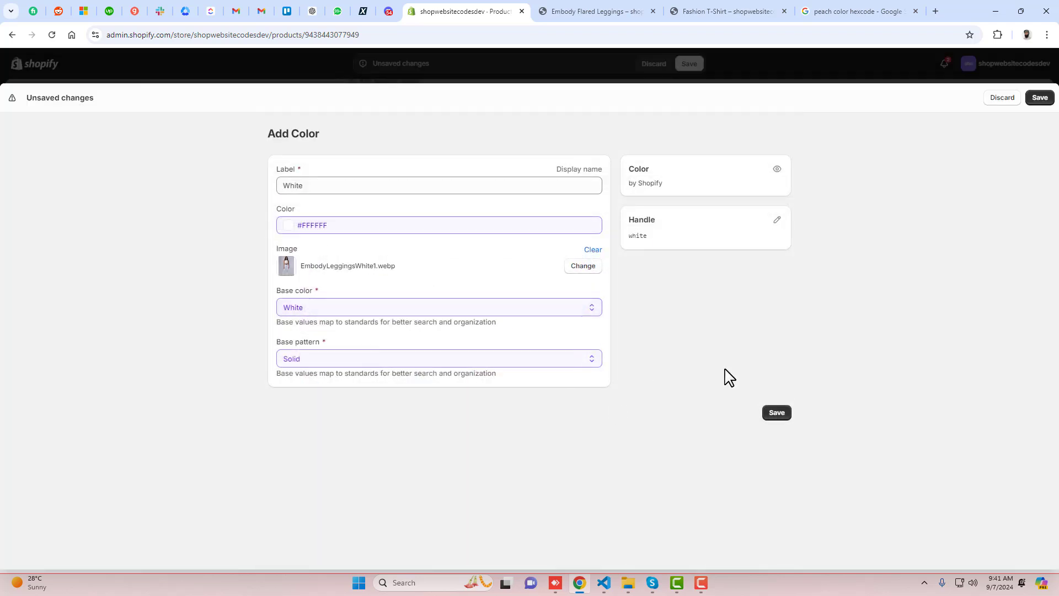
click(768, 409)
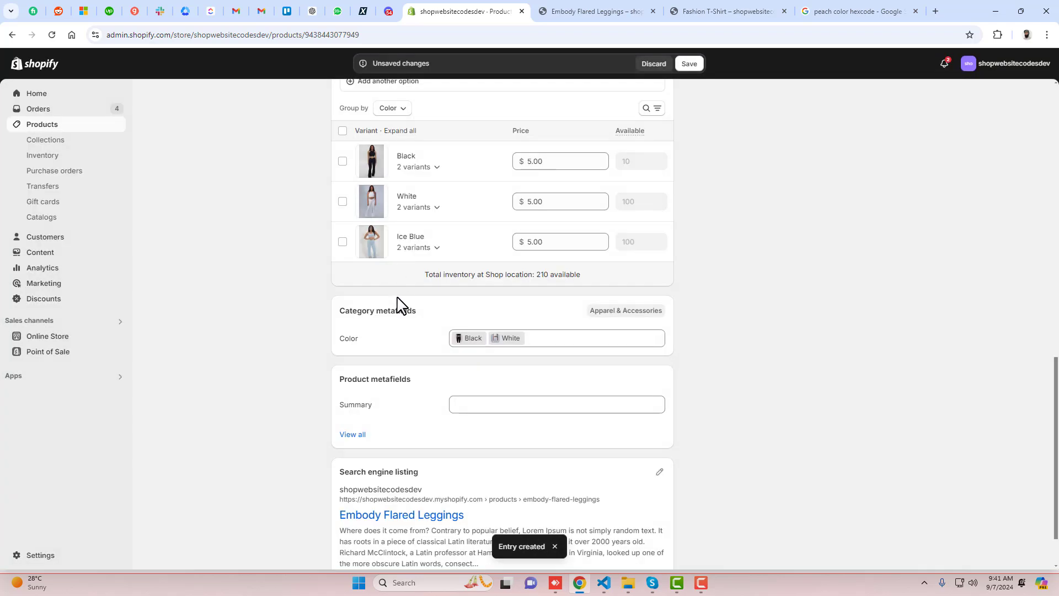
click(562, 347)
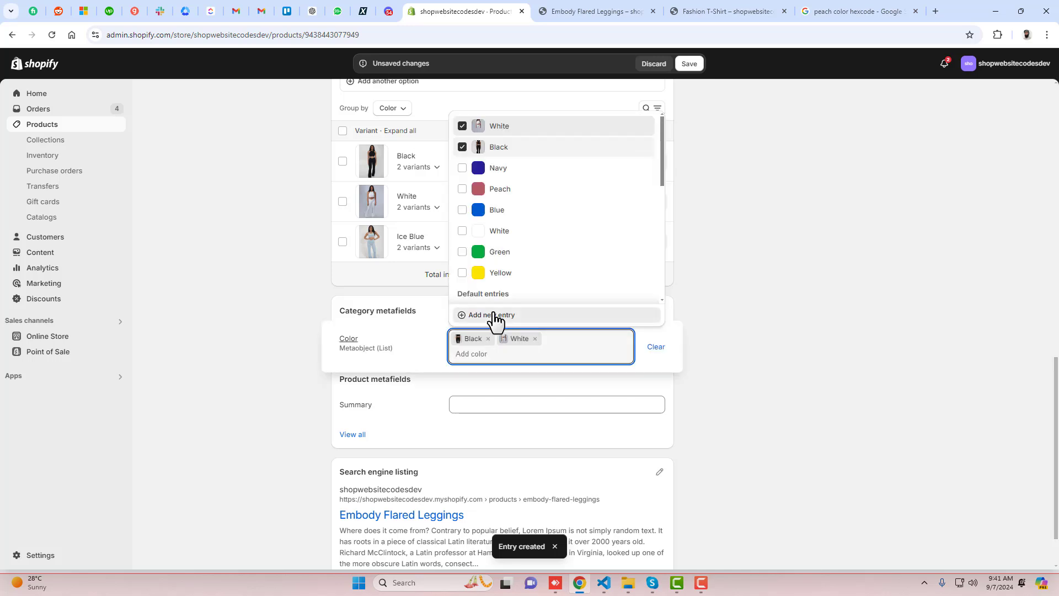
click(525, 314)
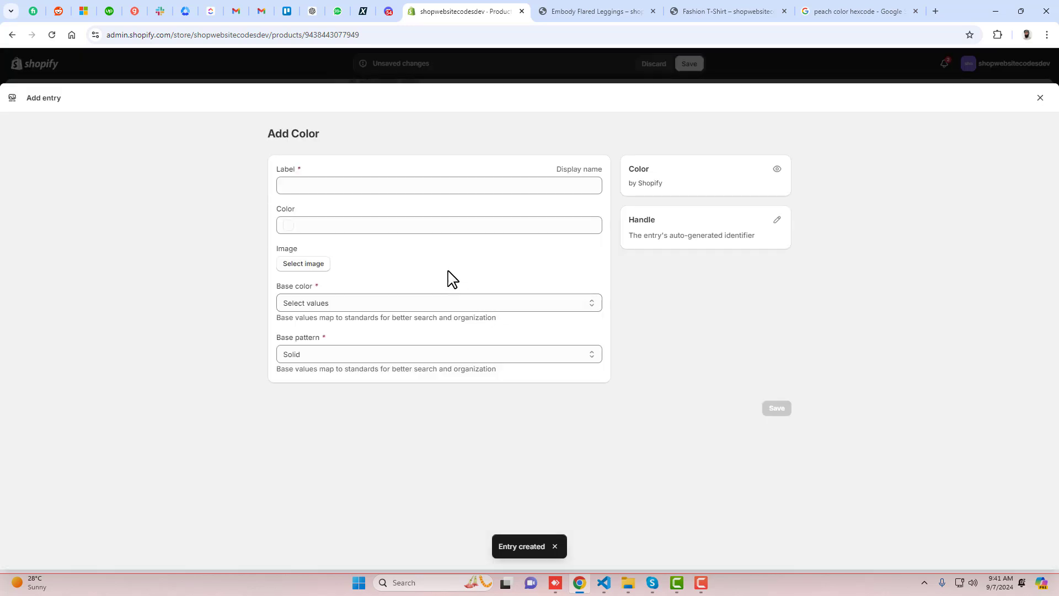
click(1040, 98)
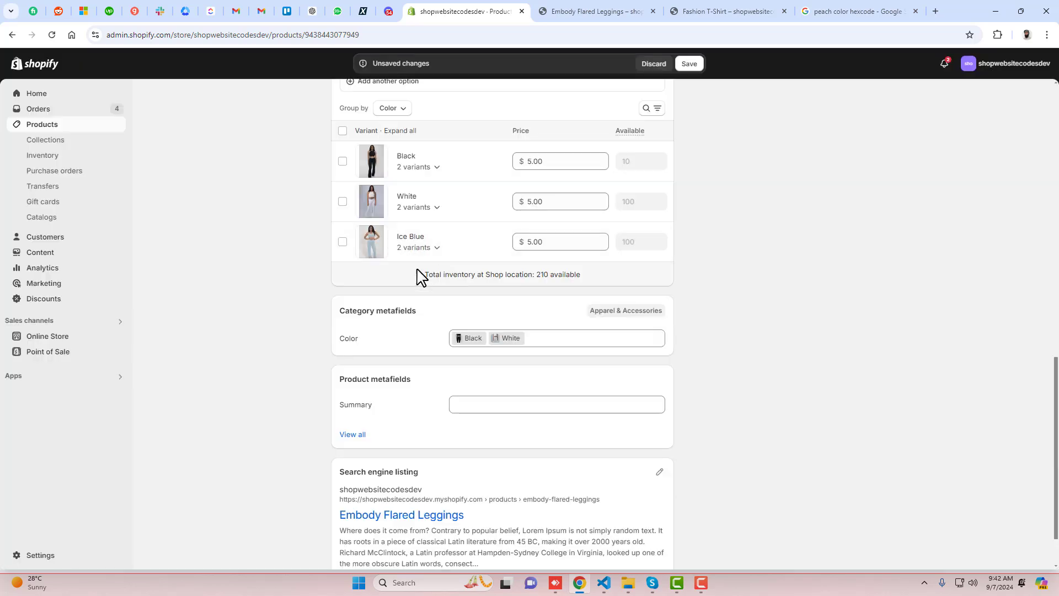
- Start a new Color metafield entry labelled Ice Blue and set its color to the light aqua #97FFF1
click(552, 339)
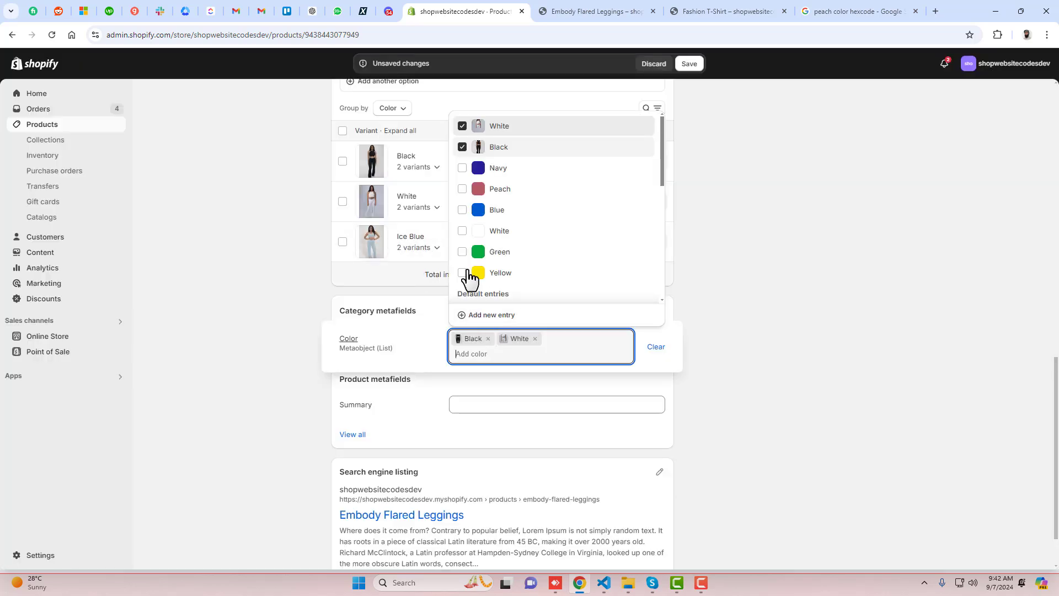
click(492, 315)
click(309, 186)
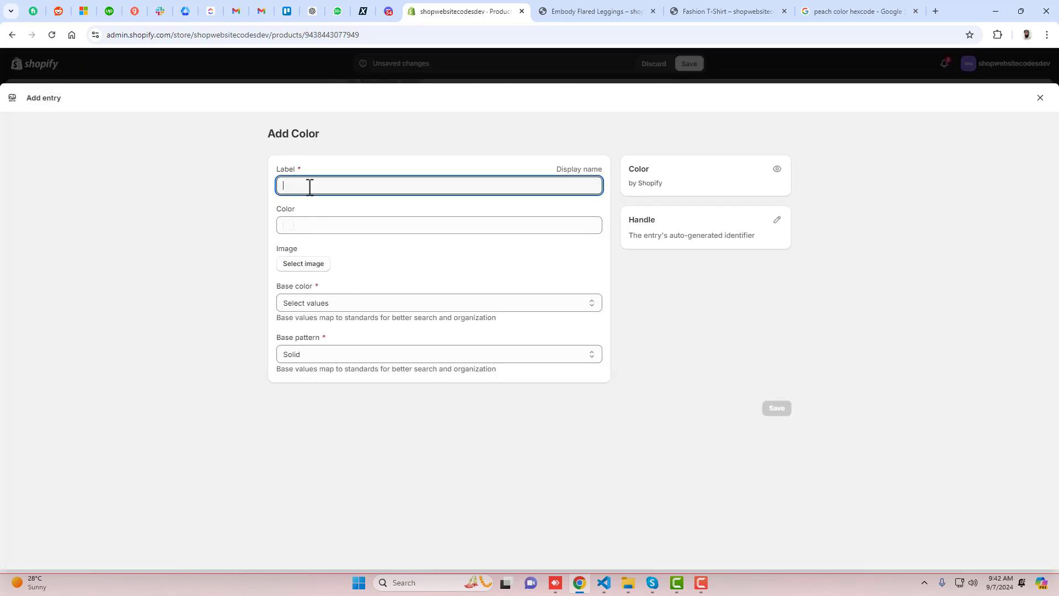
text(Ice Blue)
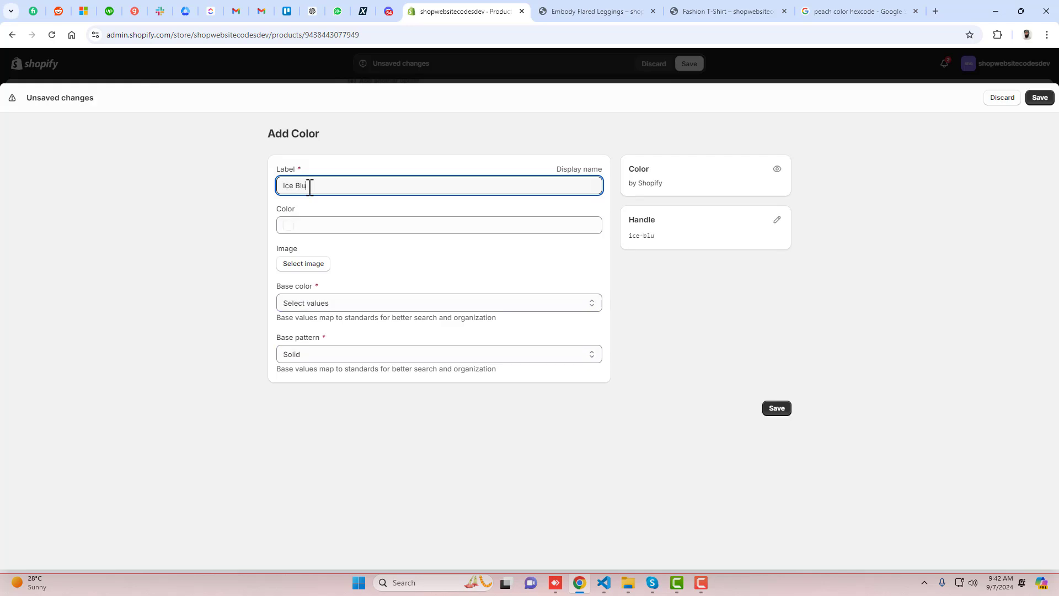
click(337, 226)
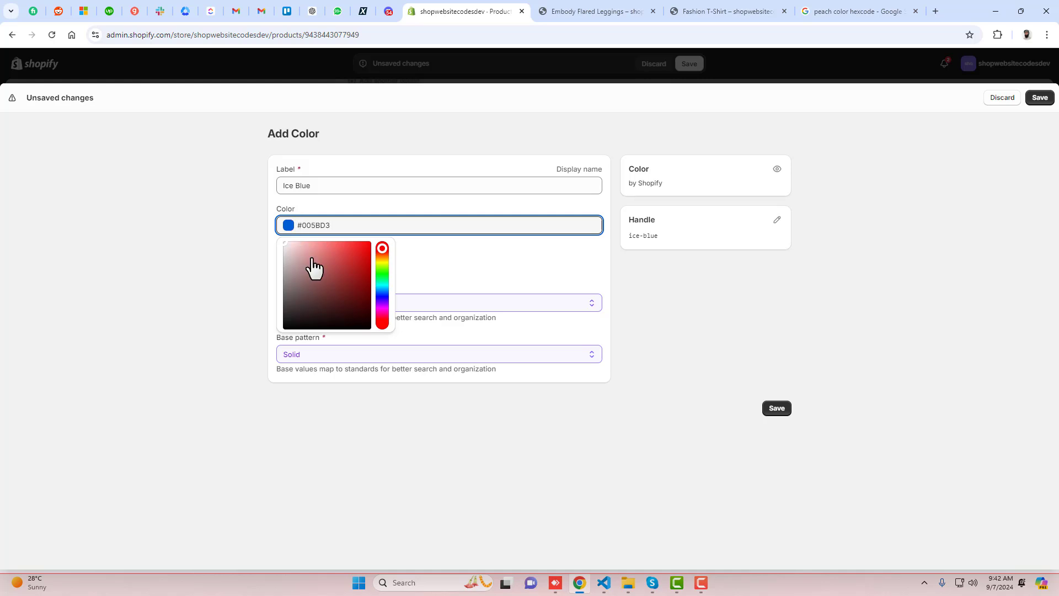
click(381, 286)
drag(322, 253, 322, 223)
click(418, 262)
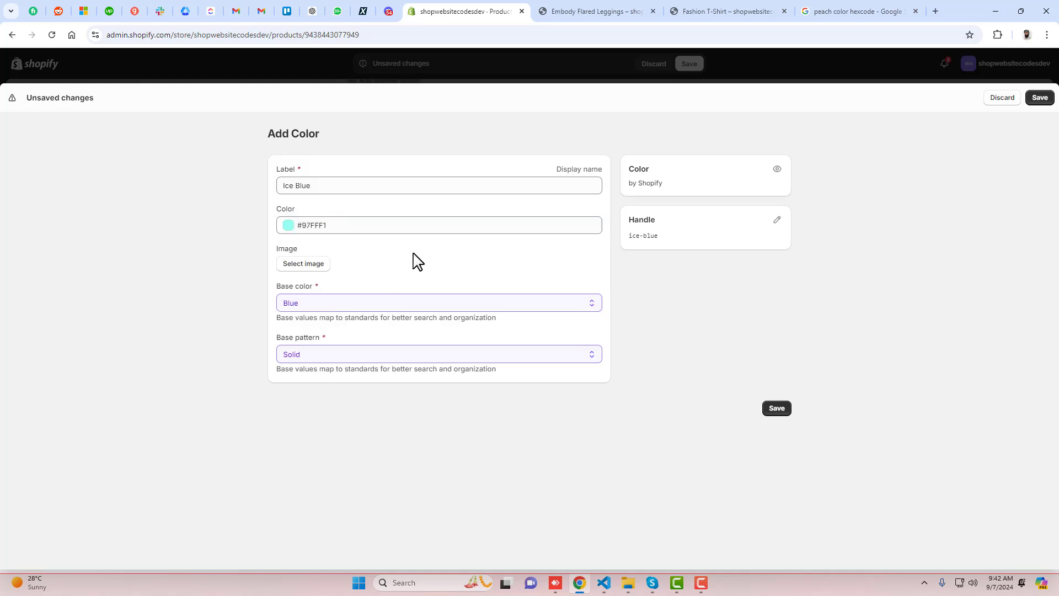
- Attach the light blue leggings image named 21 to the Ice Blue entry and save the entry
click(305, 264)
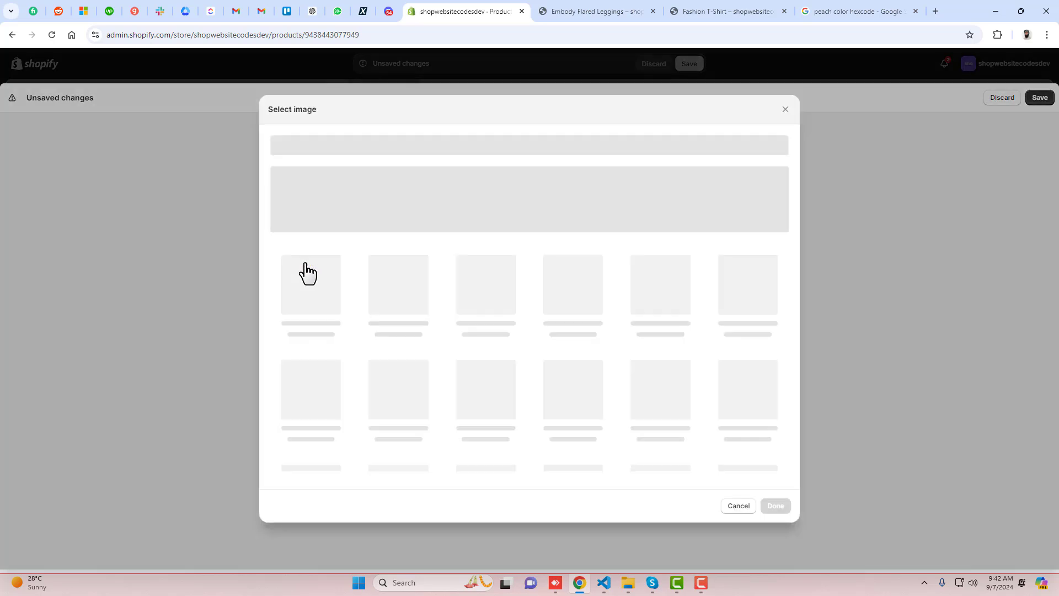
scroll(522, 359, down, 7)
scroll(522, 361, down, 6)
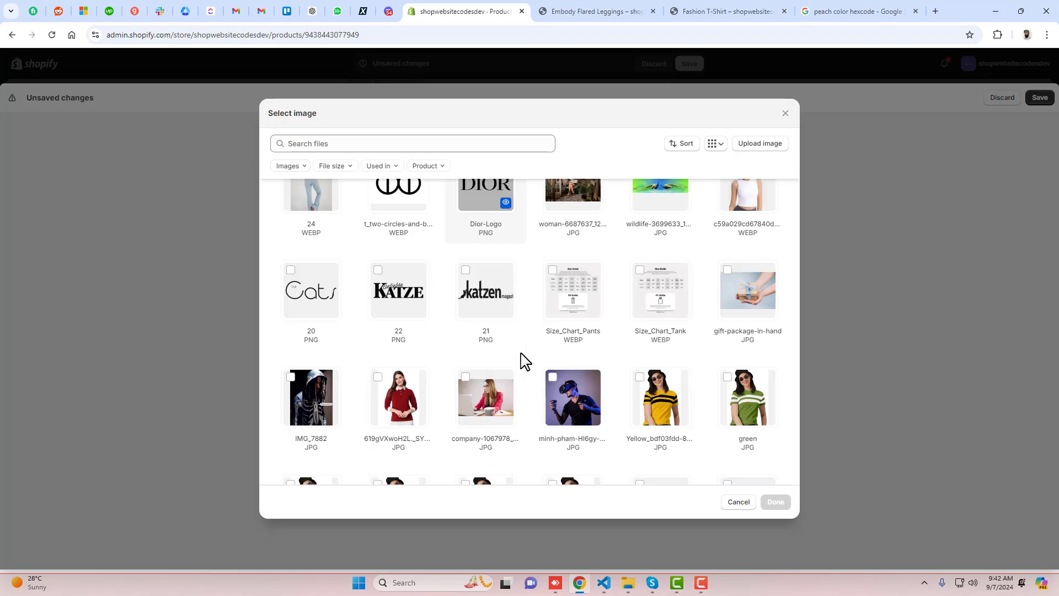
scroll(522, 361, up, 6)
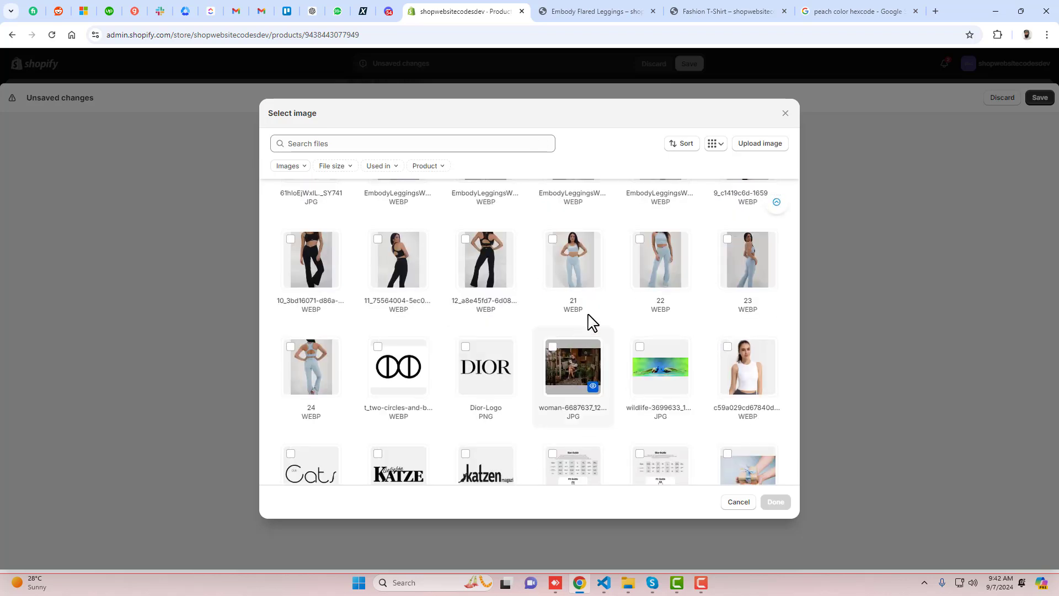
click(578, 250)
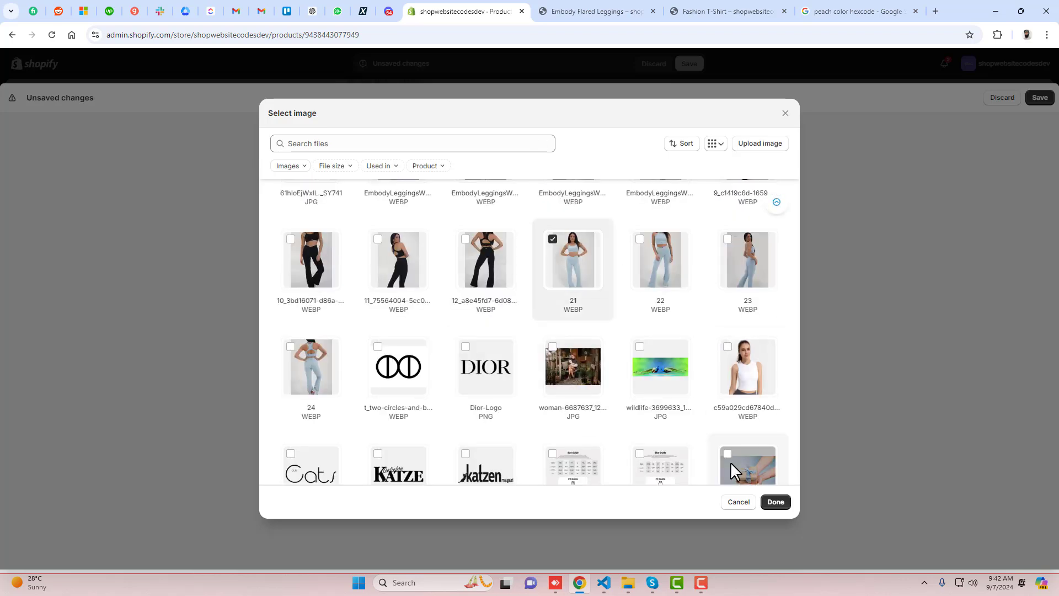
click(775, 503)
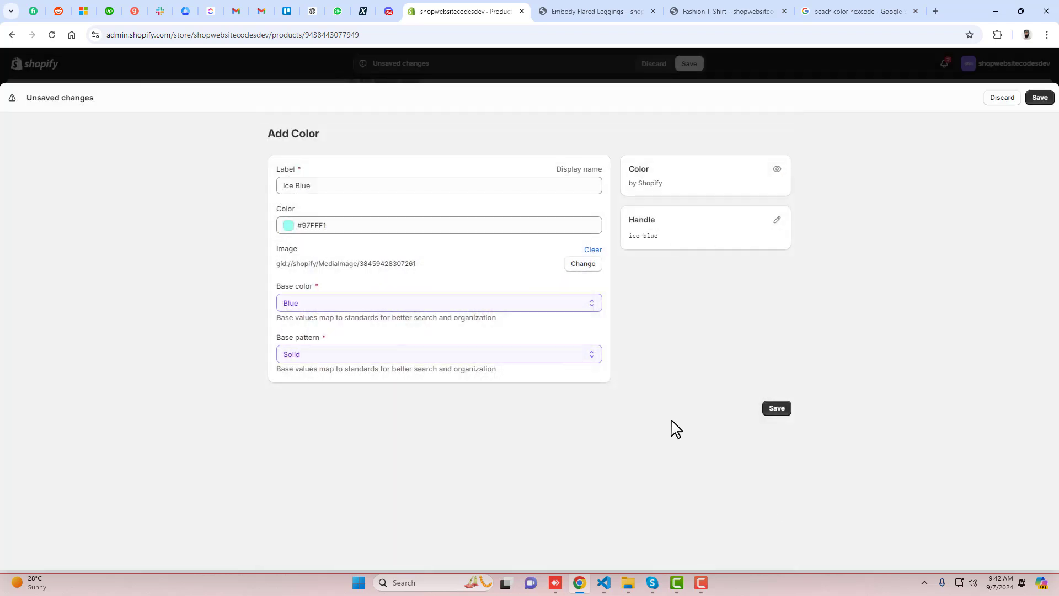
click(778, 413)
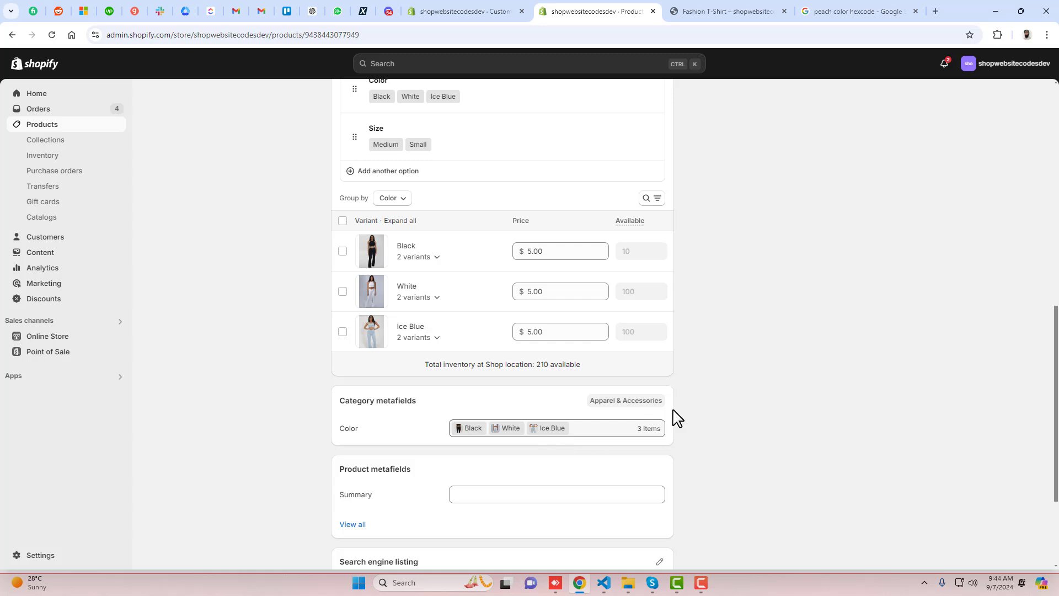
- Connect the leggings' Color variant option to the Color metafield and finish editing the option
scroll(698, 381, up, 3)
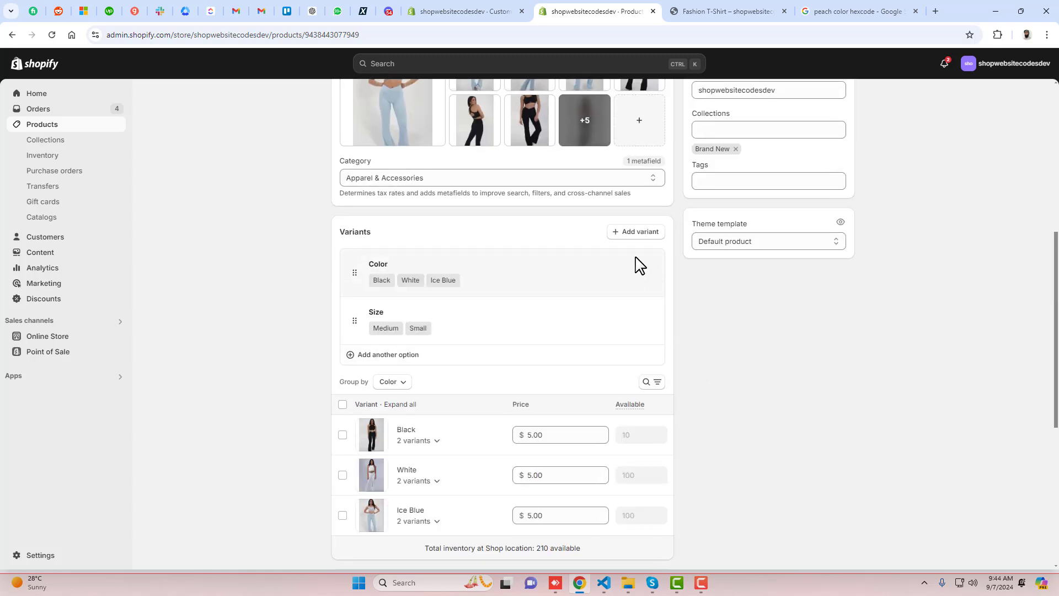
click(516, 273)
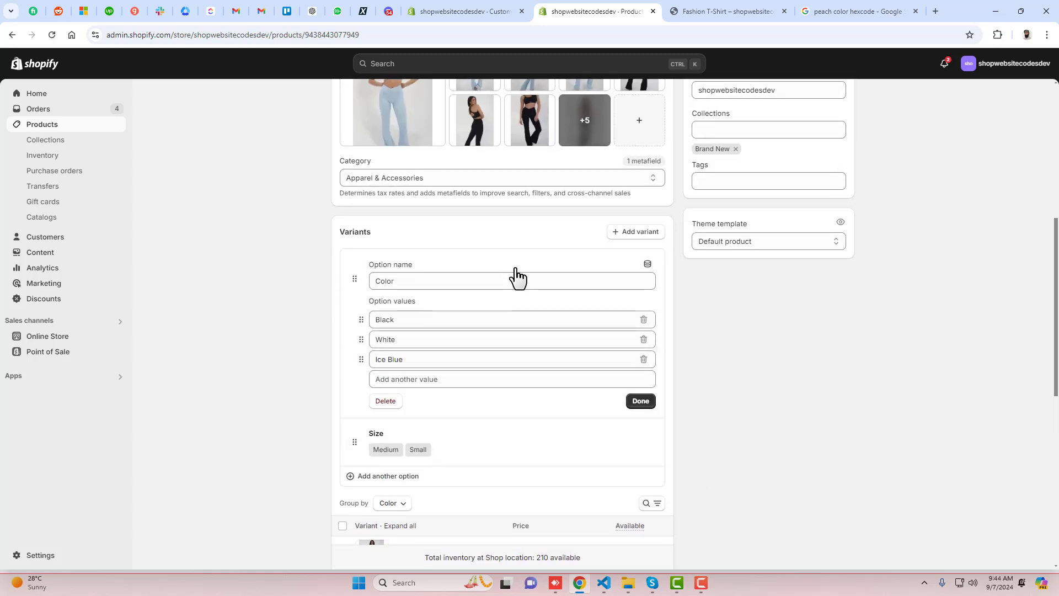
click(647, 264)
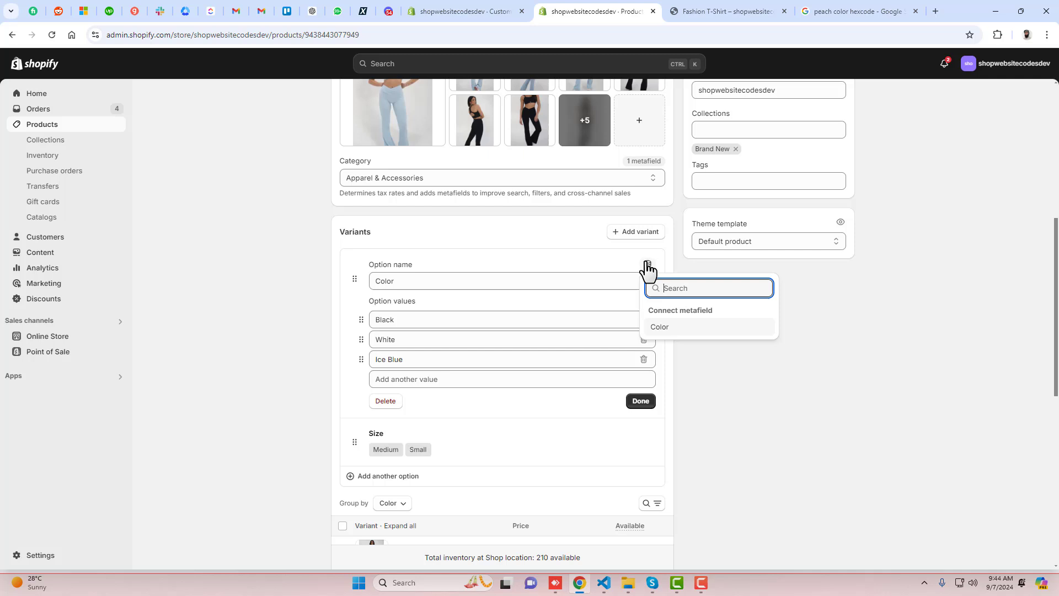
click(671, 329)
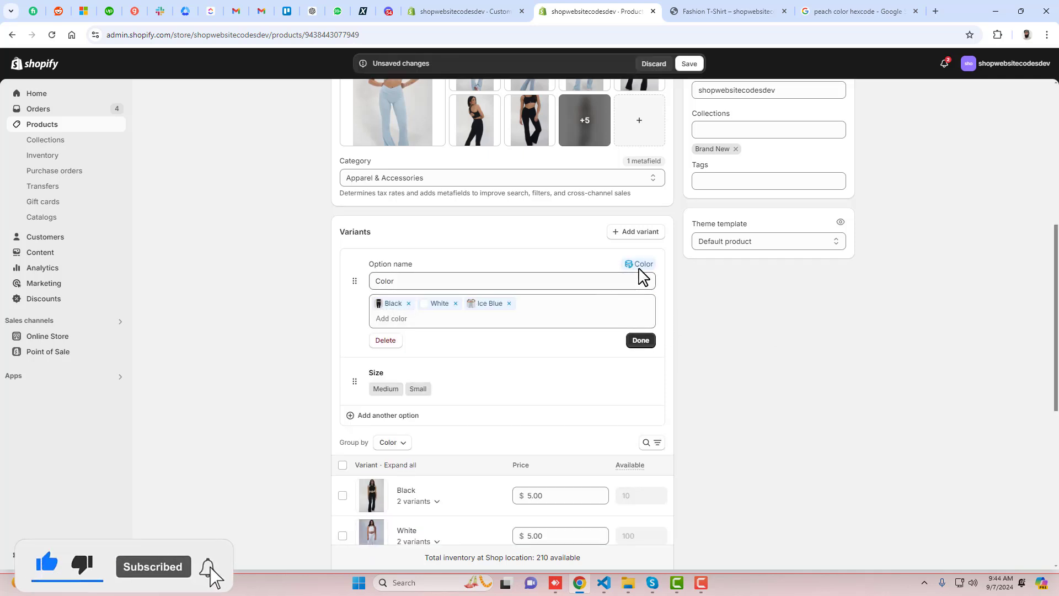
scroll(611, 438, down, 3)
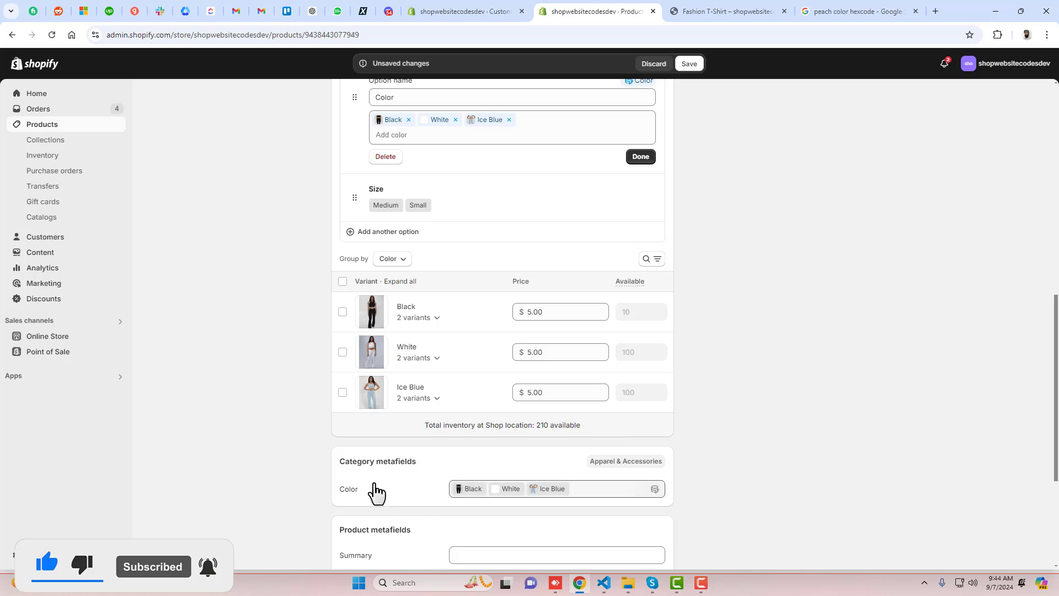
scroll(706, 433, up, 3)
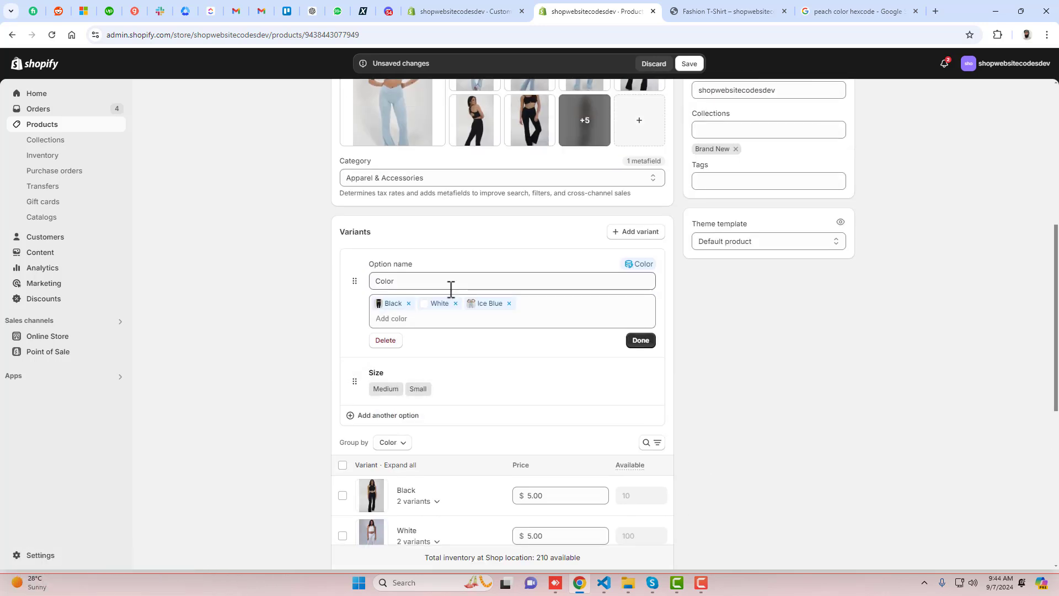
click(638, 341)
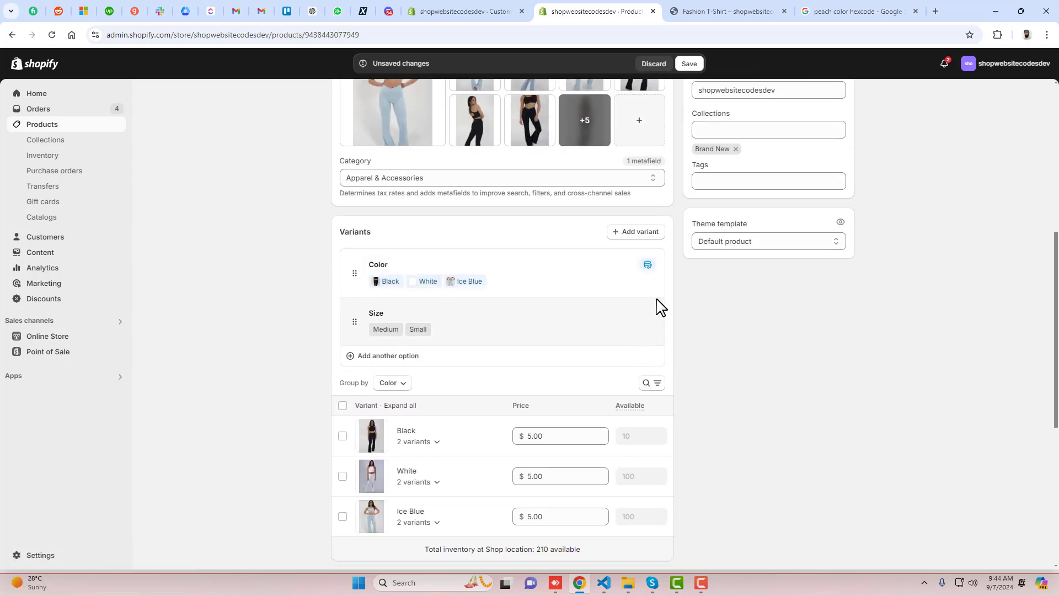
- Save the Embody Flared Leggings product and open its storefront preview
click(689, 64)
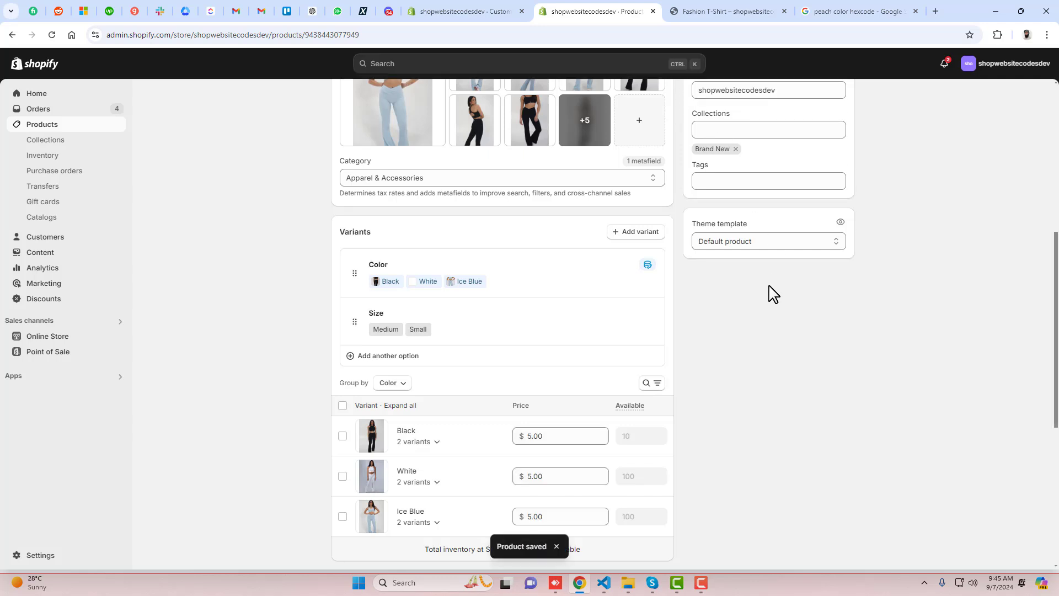
scroll(773, 292, up, 7)
click(687, 100)
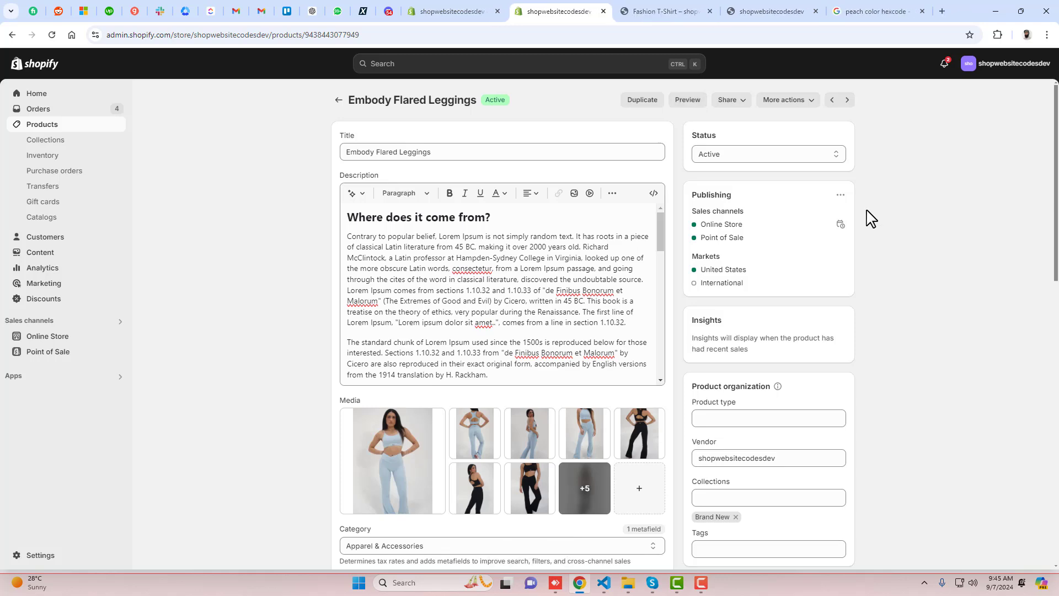
click(766, 8)
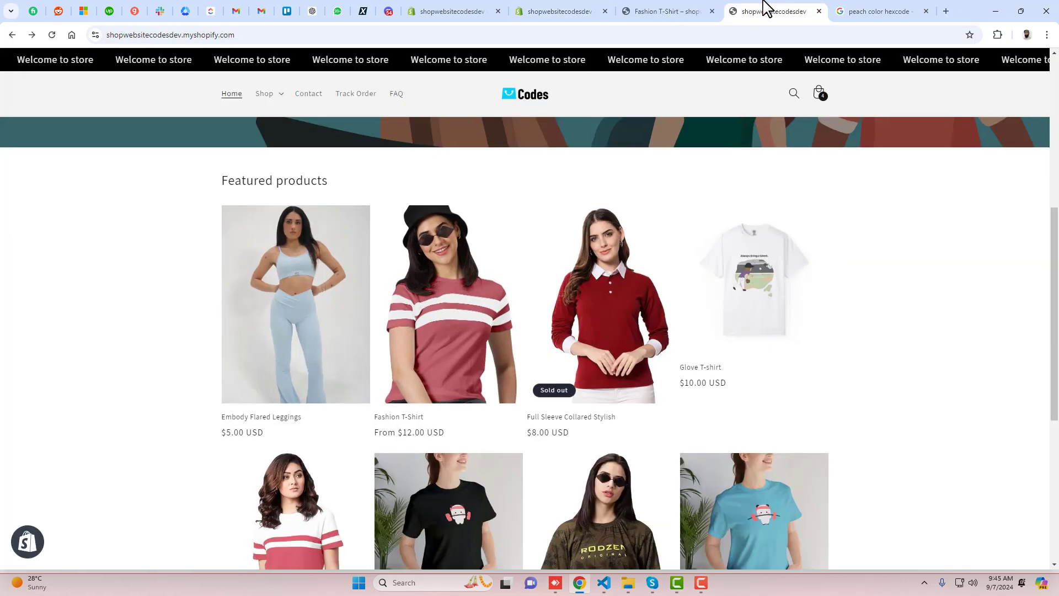
- Open the Embody Flared Leggings page in the storefront and try its White and Black color swatches
click(465, 284)
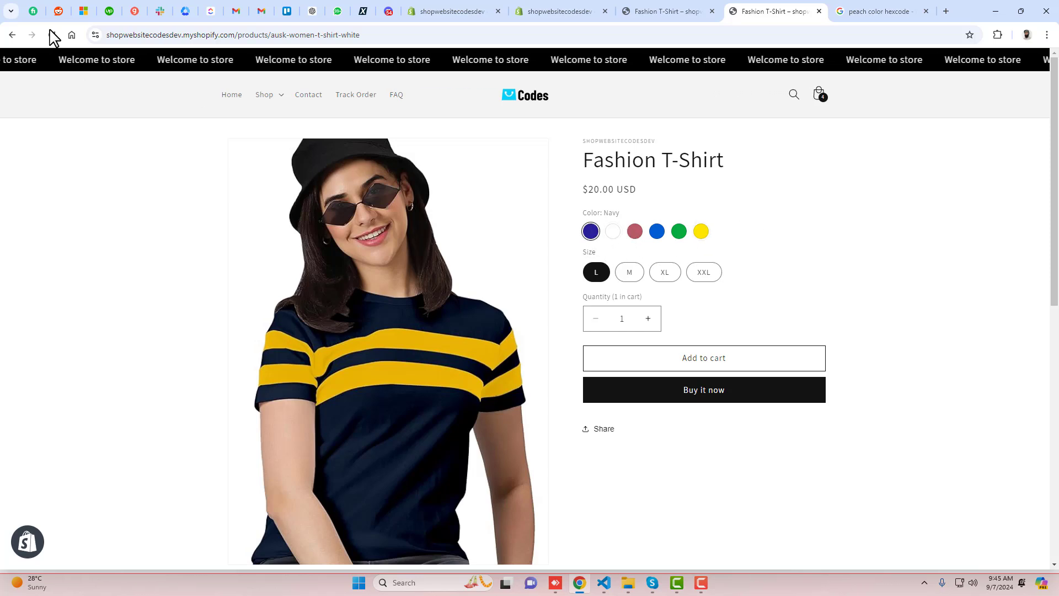
click(14, 35)
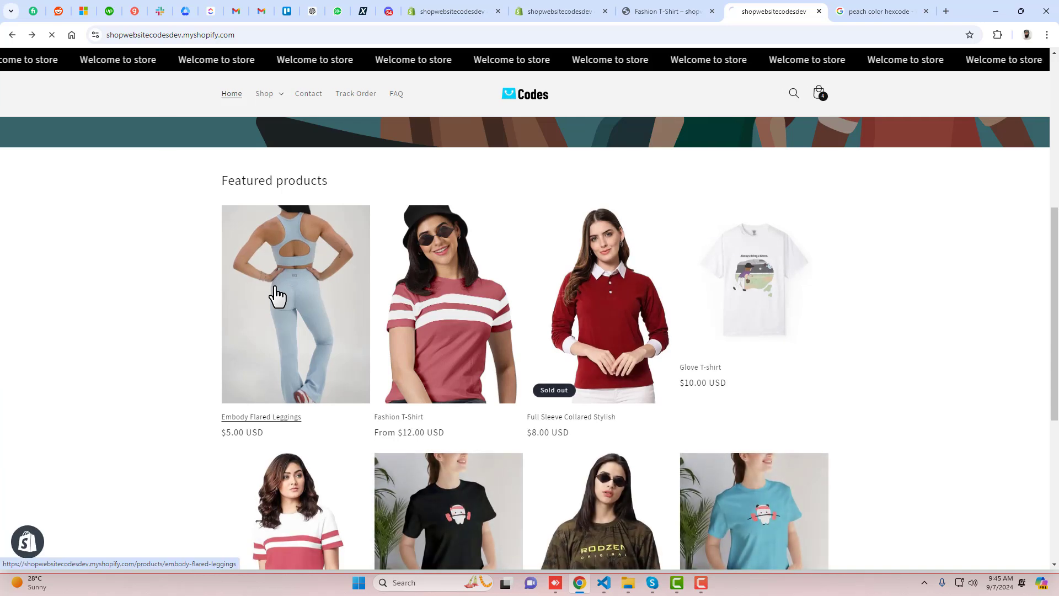
click(277, 297)
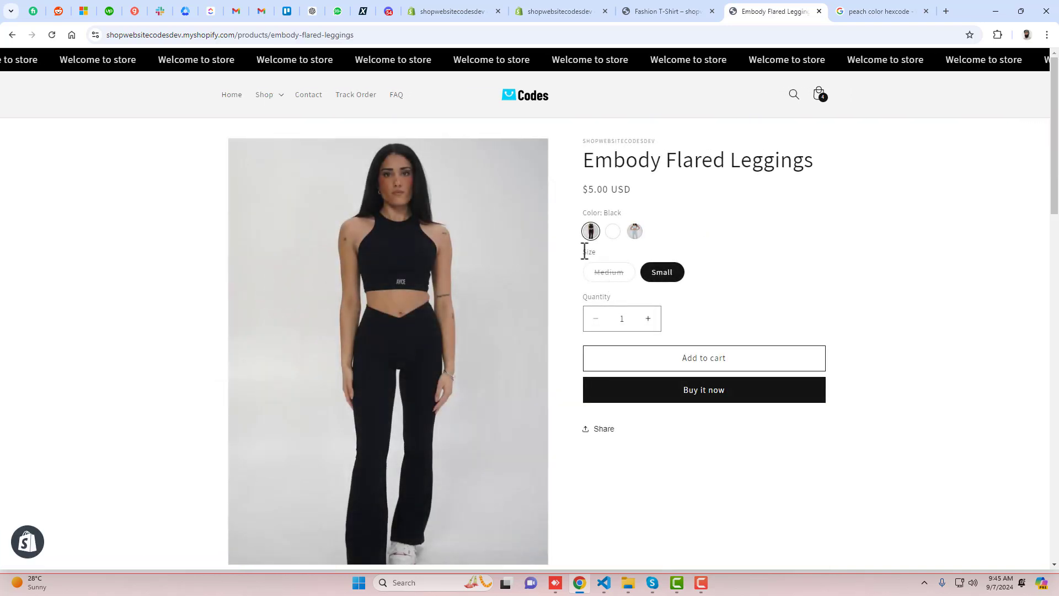
click(611, 232)
click(591, 233)
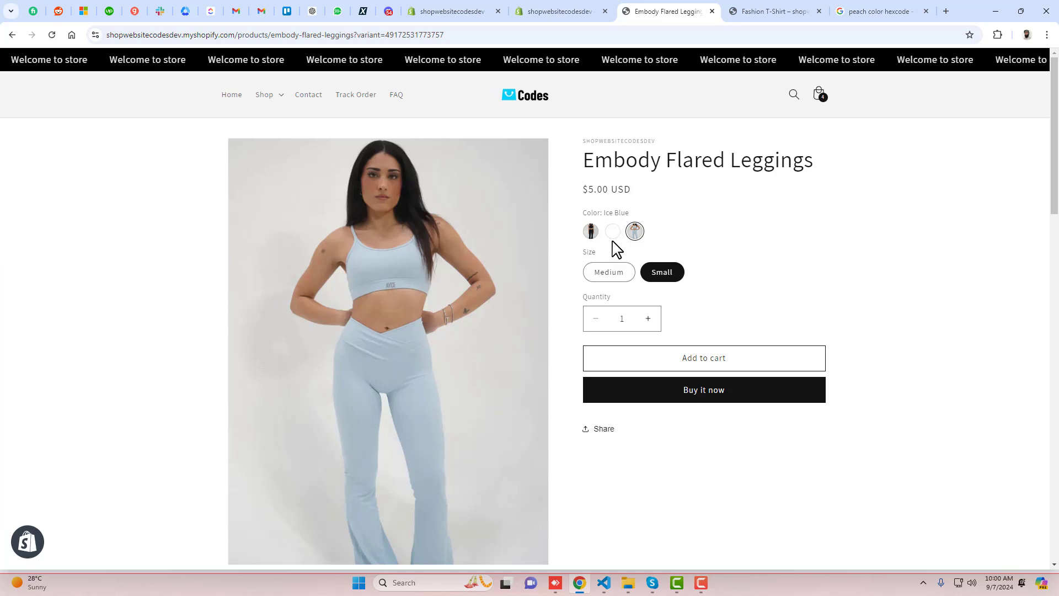
- Compare the White swatch on the Fashion T-Shirt page with the one on the Embody Flared Leggings page
click(776, 11)
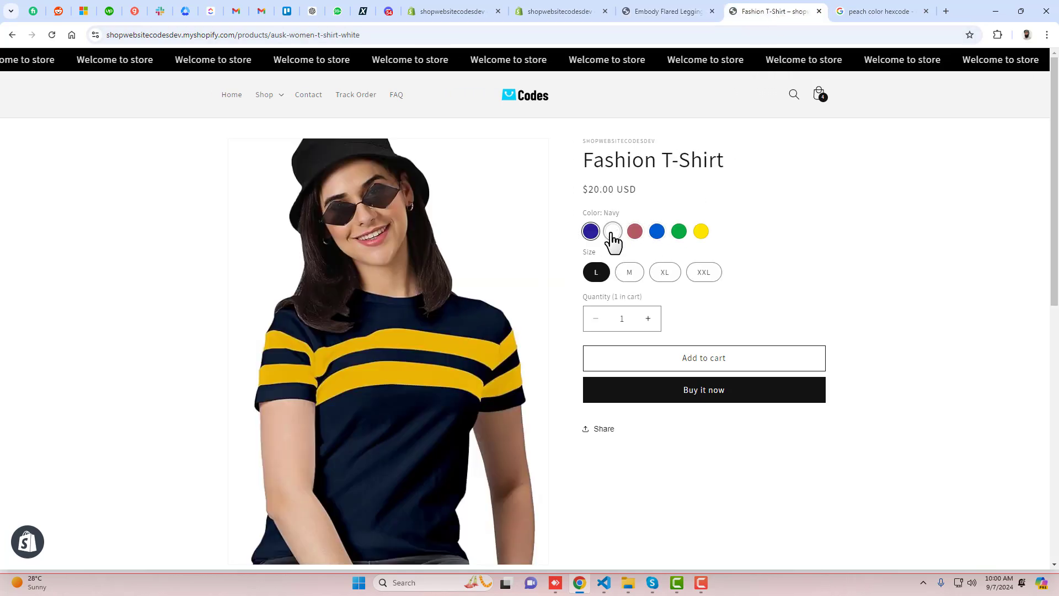
click(694, 8)
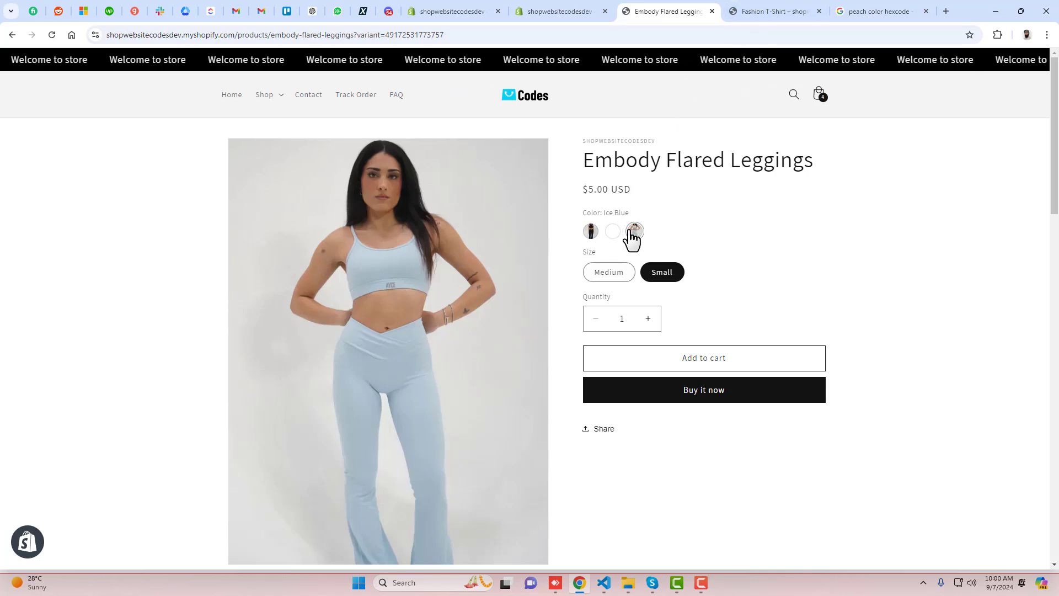
click(770, 12)
click(612, 232)
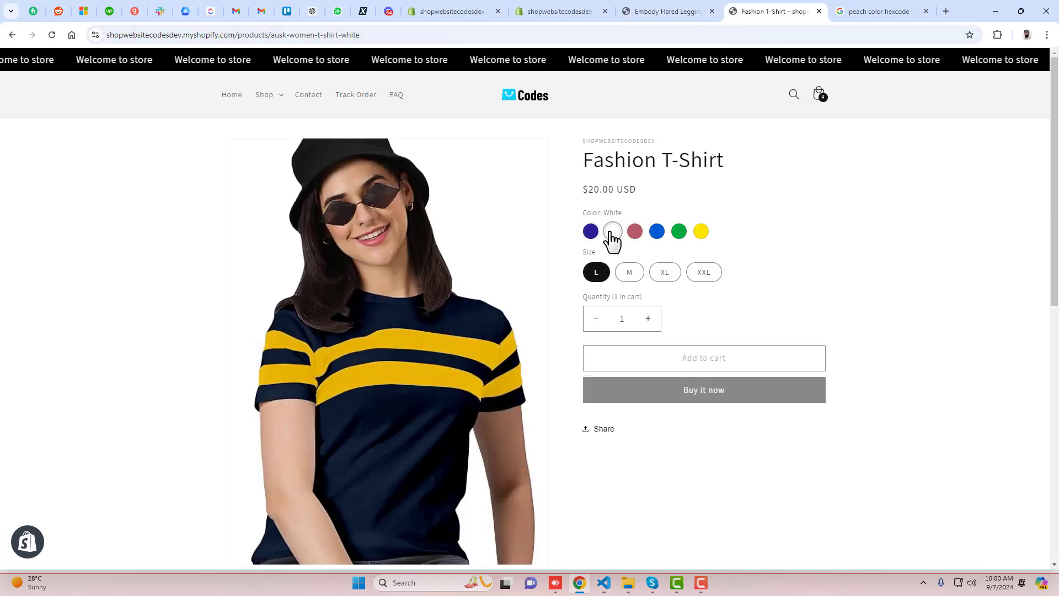
click(668, 11)
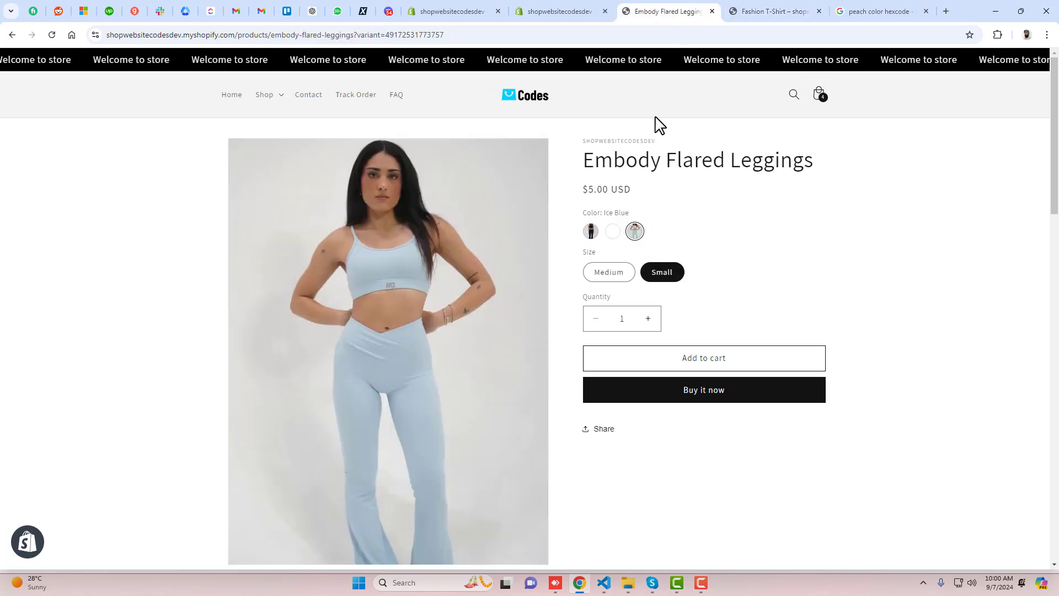
click(612, 233)
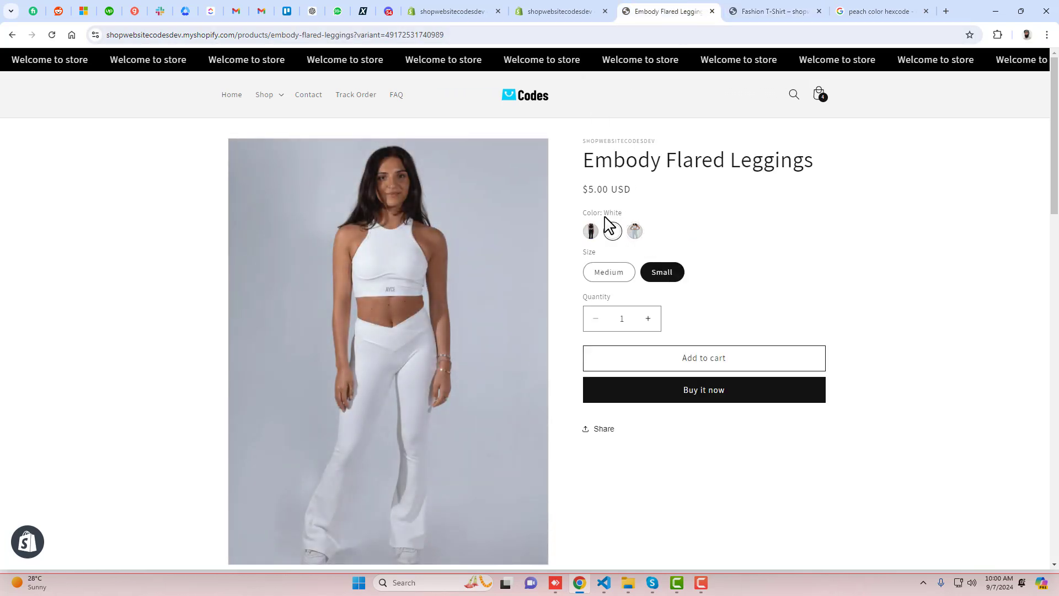
- Remove the White value from the Color option of Embody Flared Leggings in the admin and save the product, accepting the variant deletion
click(567, 5)
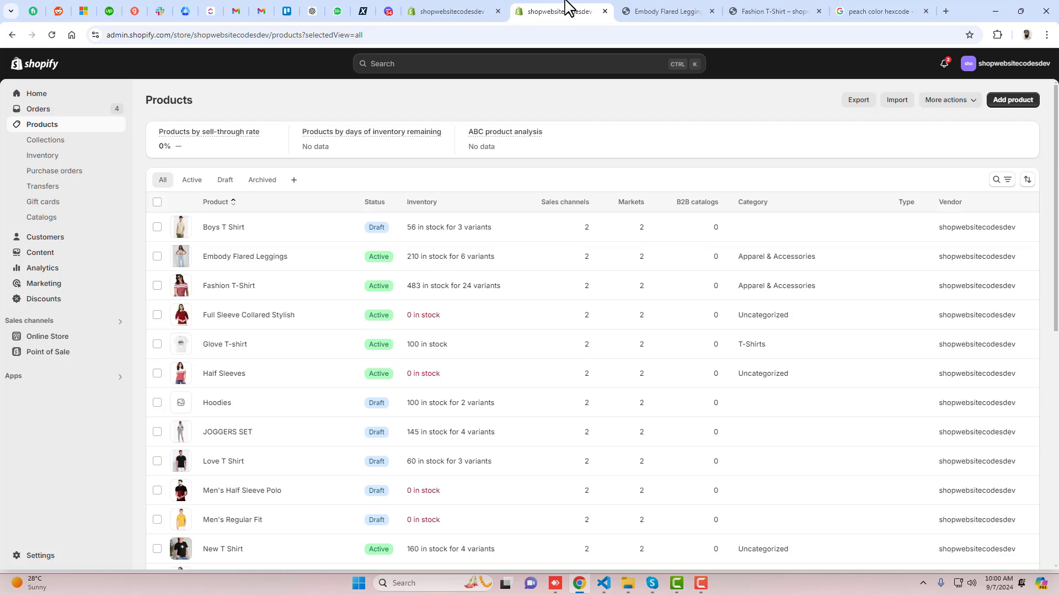
click(227, 256)
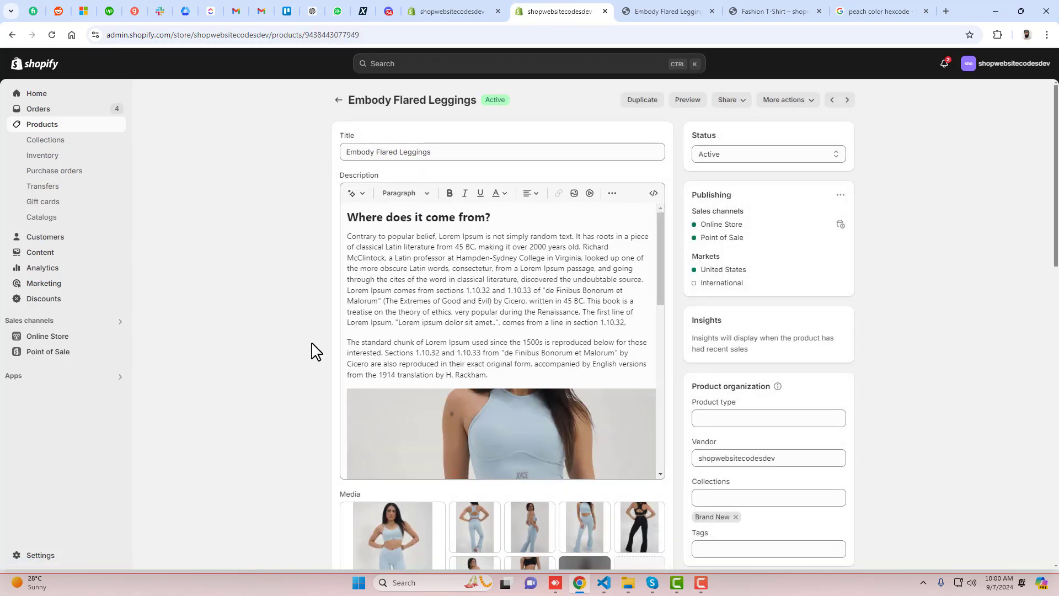
scroll(298, 338, down, 13)
scroll(381, 263, up, 7)
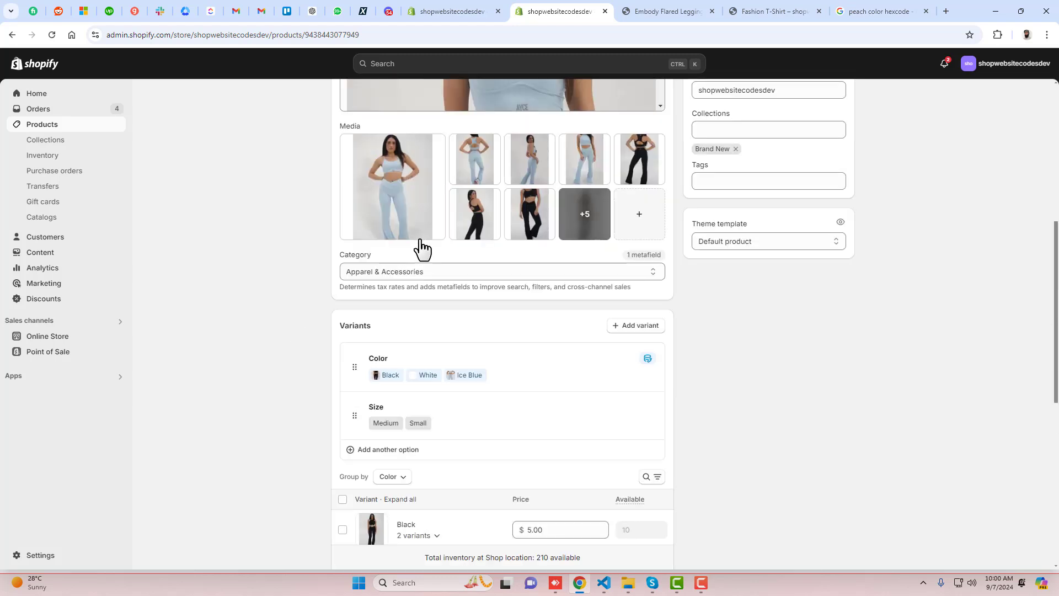
click(531, 382)
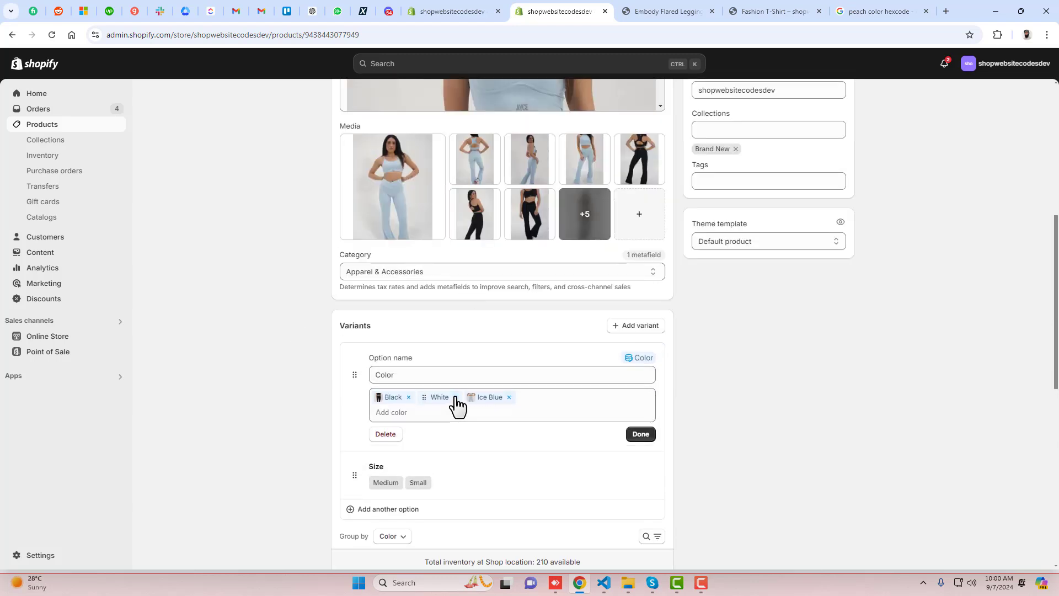
click(456, 398)
click(640, 434)
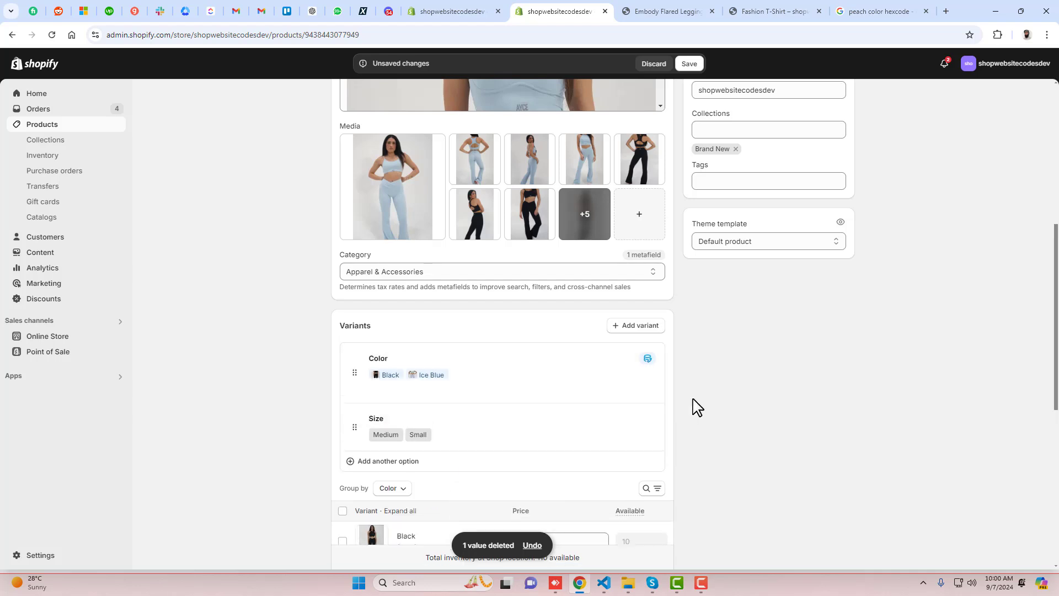
click(691, 65)
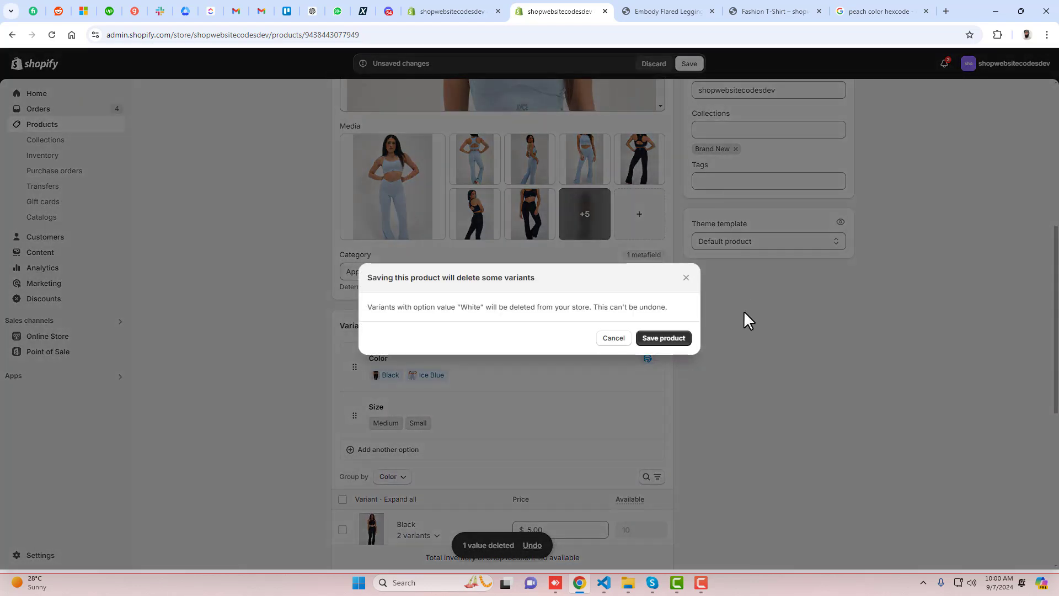
click(663, 339)
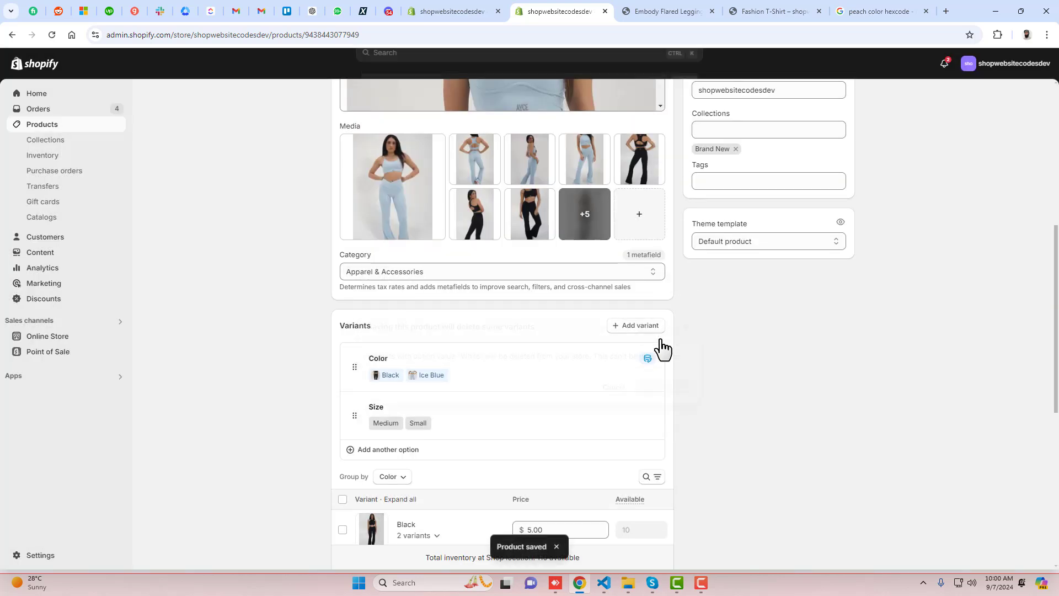
- Inspect the Color category metafield of the leggings product
scroll(811, 343, down, 10)
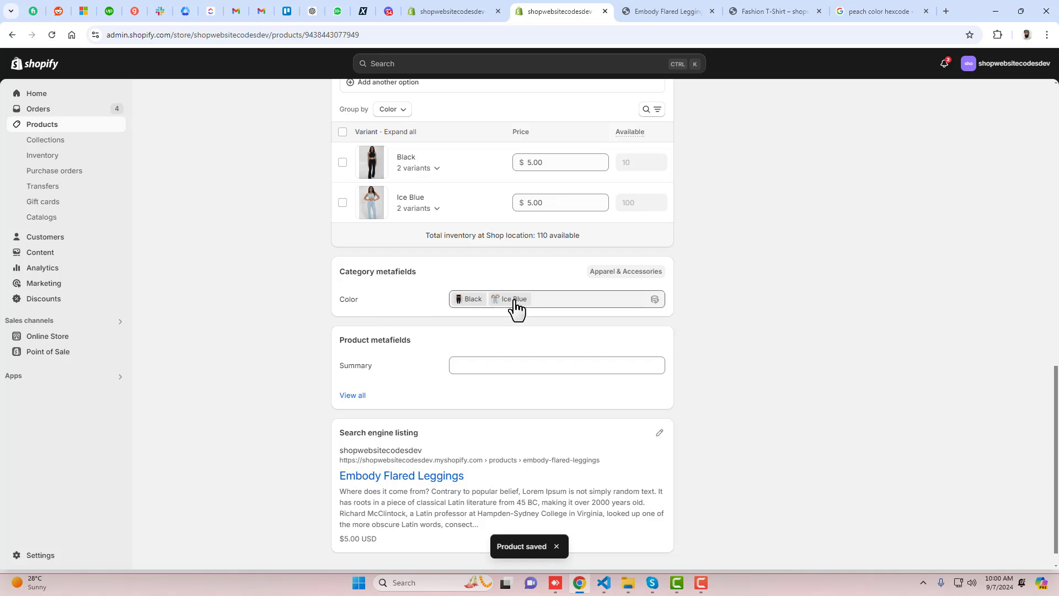
click(571, 304)
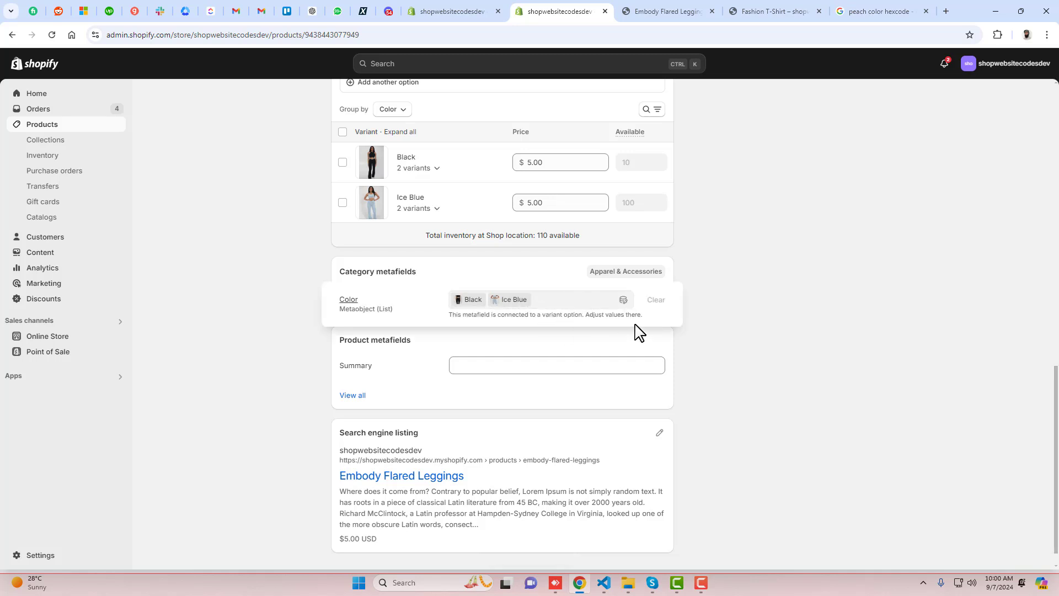
click(795, 284)
- Start a new Color entry from the leggings' Color option and label it White Legging
scroll(740, 303, up, 7)
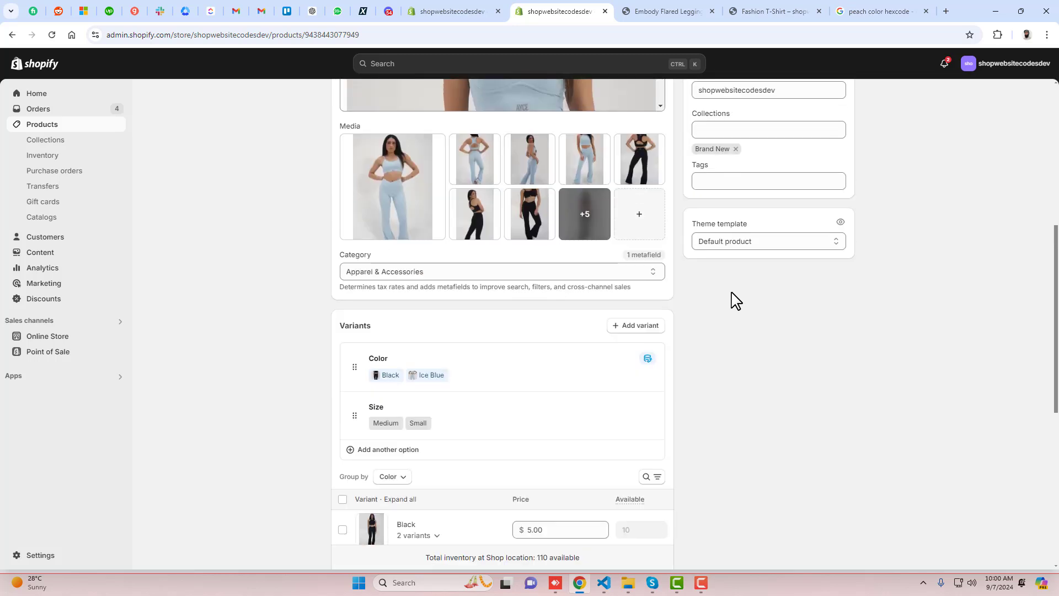
scroll(737, 300, down, 3)
click(501, 198)
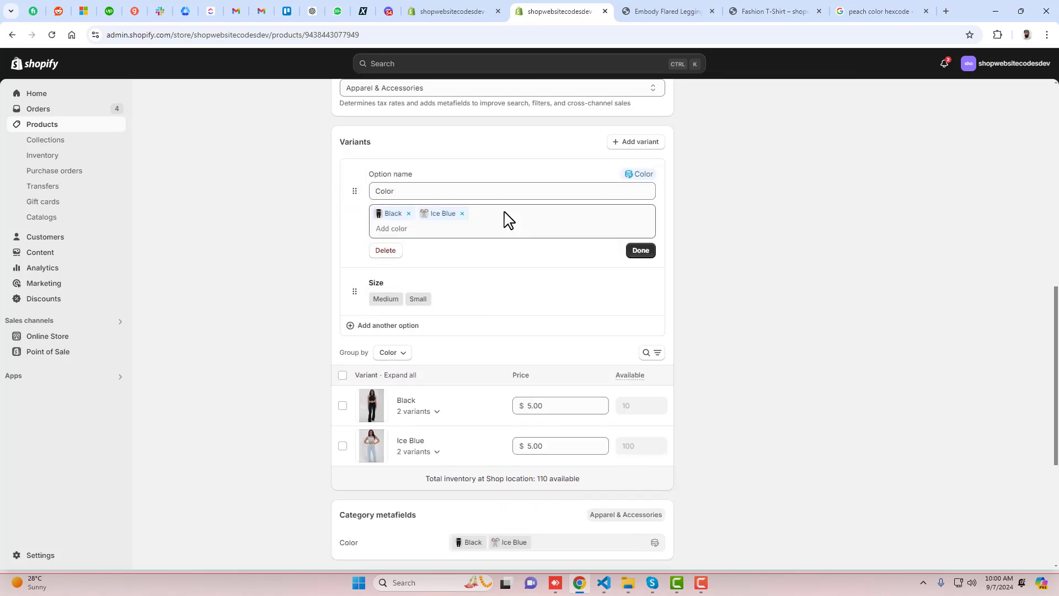
click(401, 229)
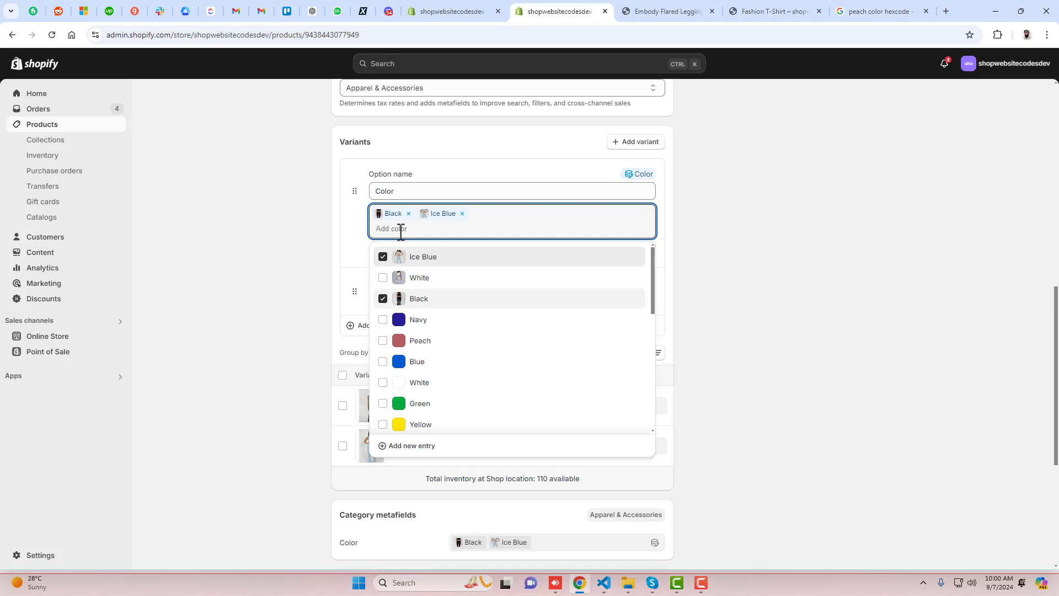
click(408, 457)
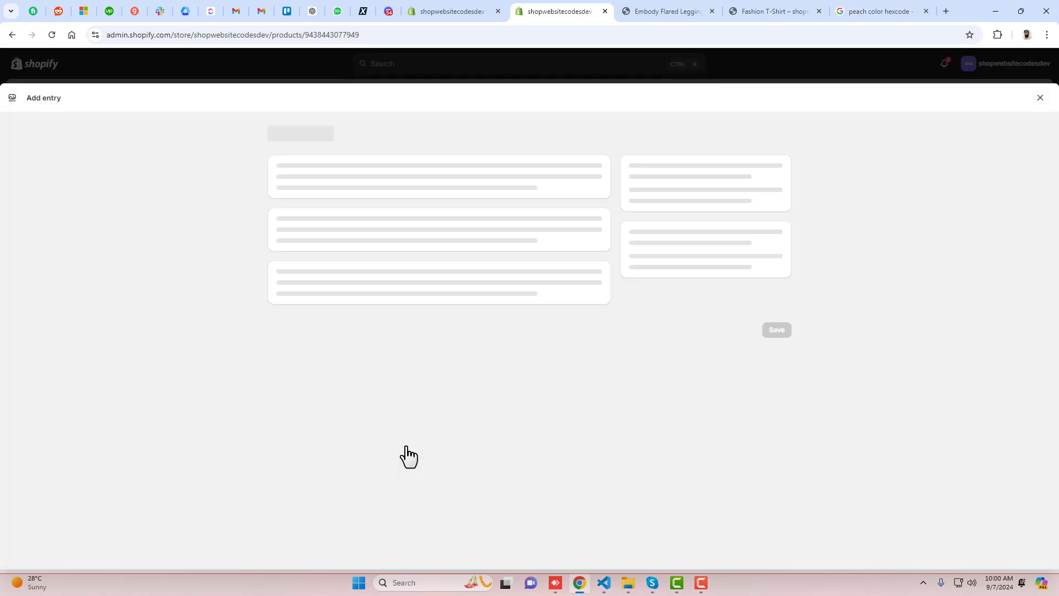
click(301, 185)
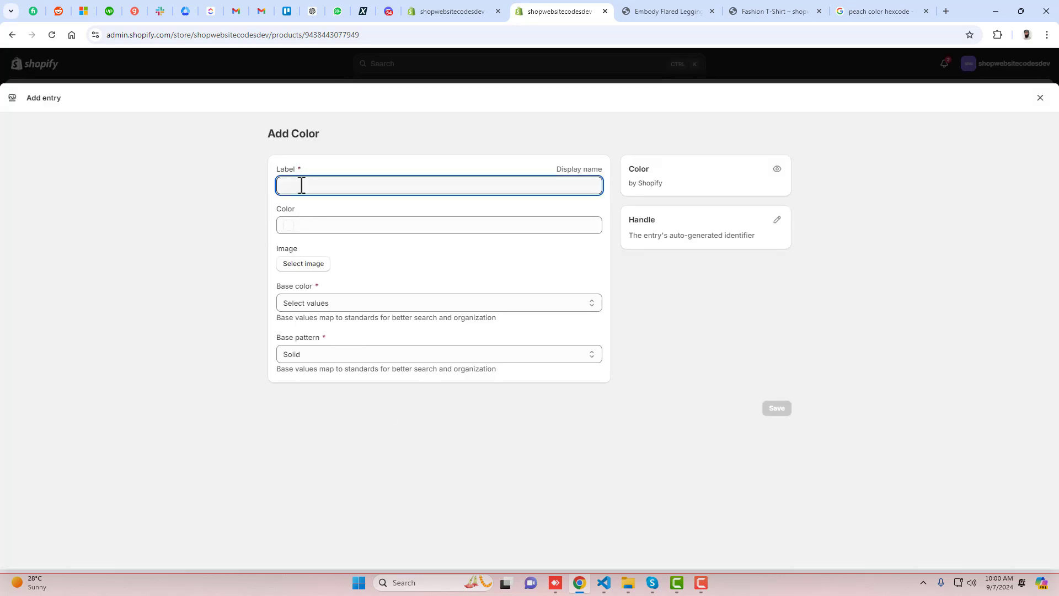
text(White Legging)
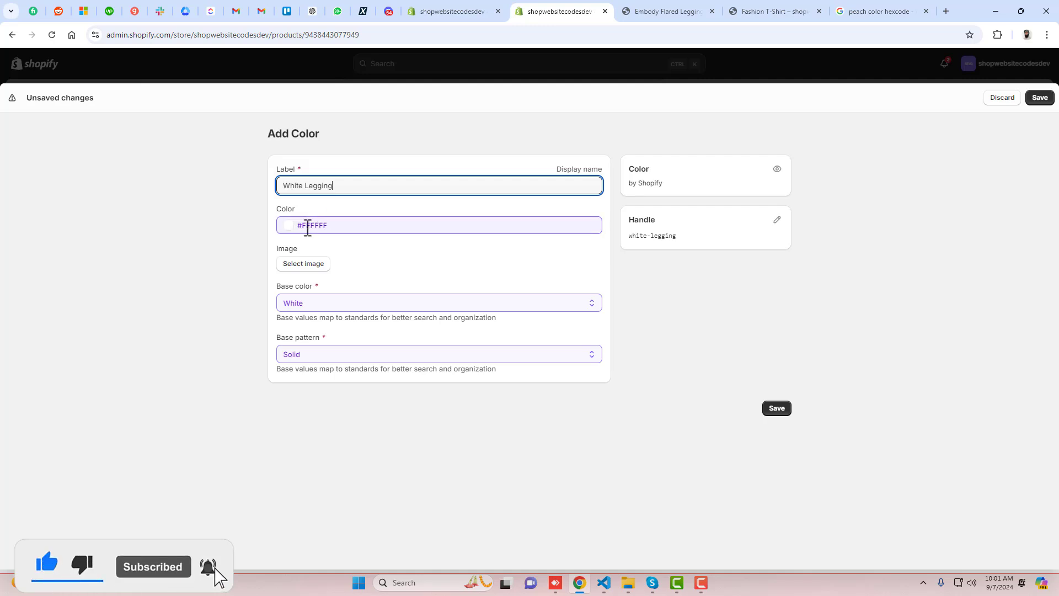
- Attach the image EmbodyLeggingsWhite1.webp to the White Legging entry and save the entry
click(307, 265)
scroll(549, 378, down, 10)
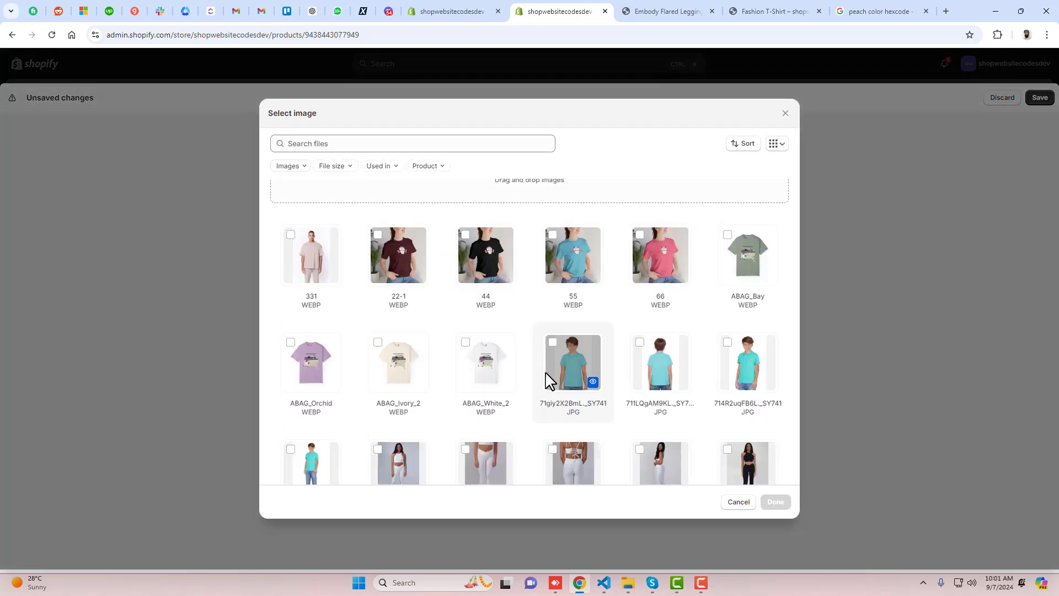
scroll(481, 353, down, 3)
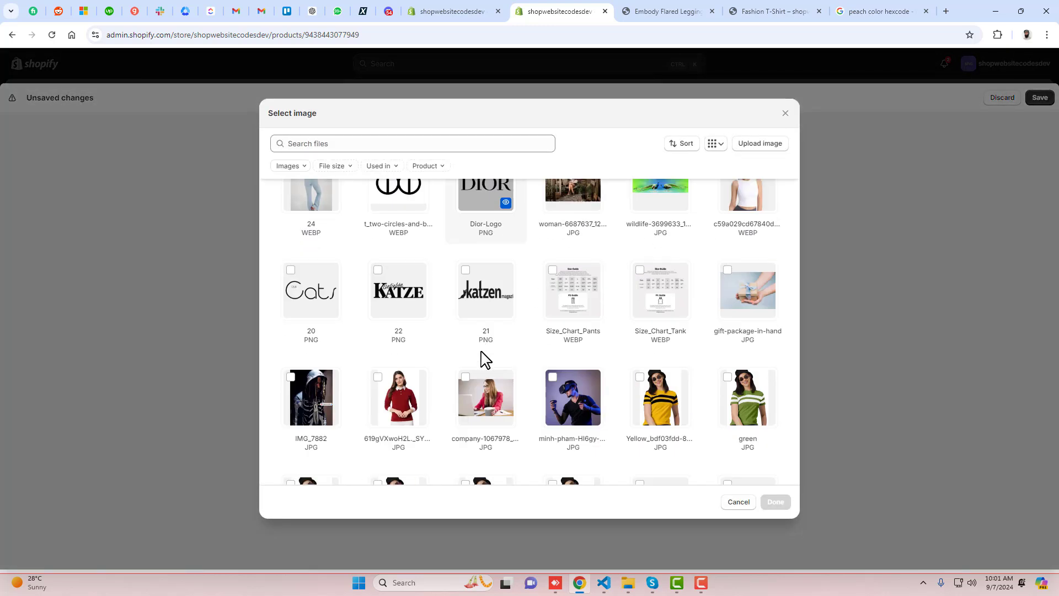
scroll(482, 349, up, 7)
click(409, 330)
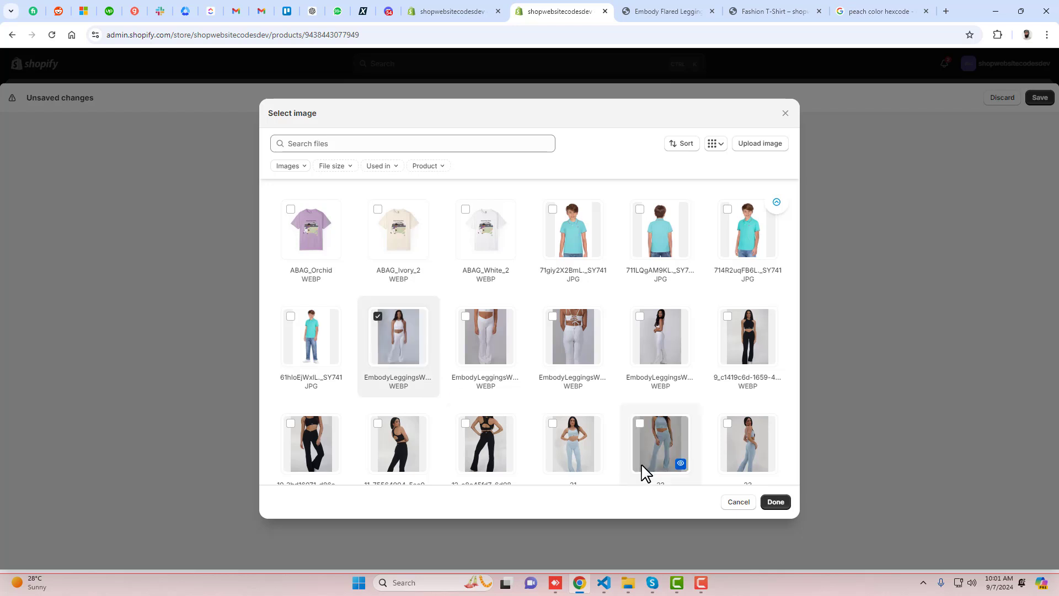
click(775, 501)
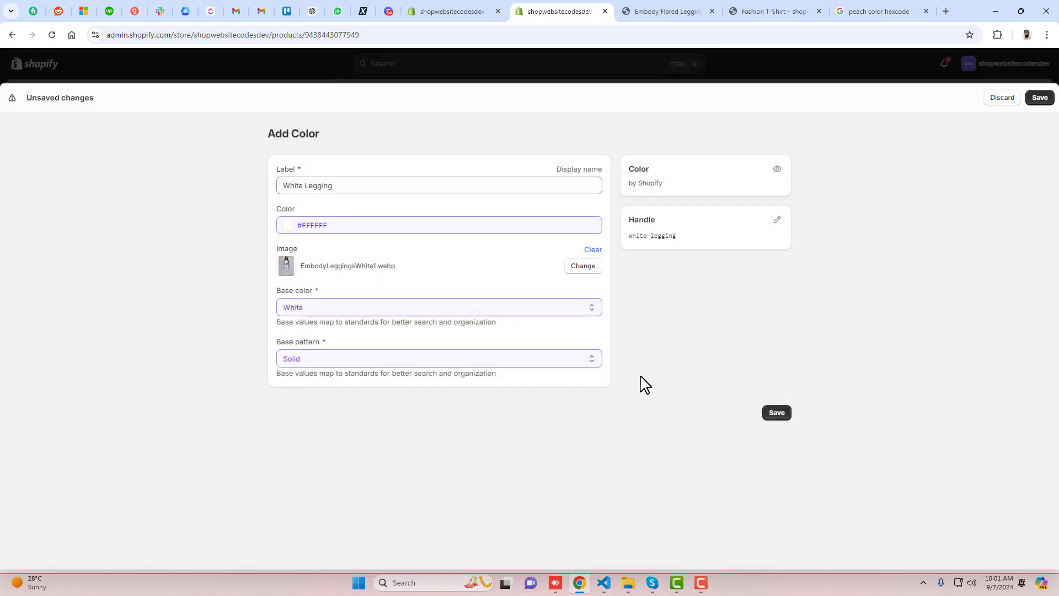
click(775, 414)
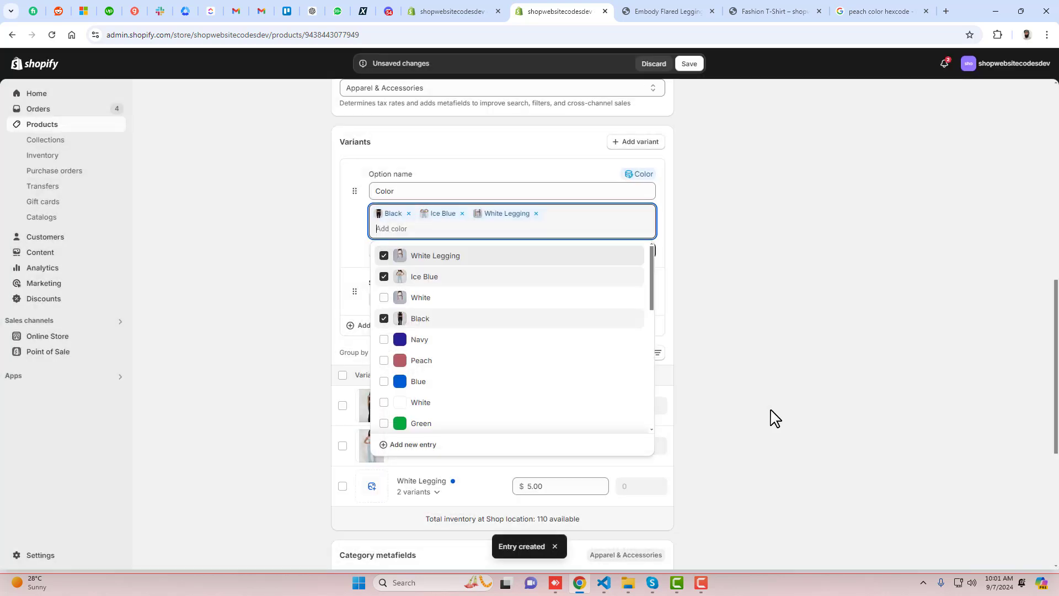
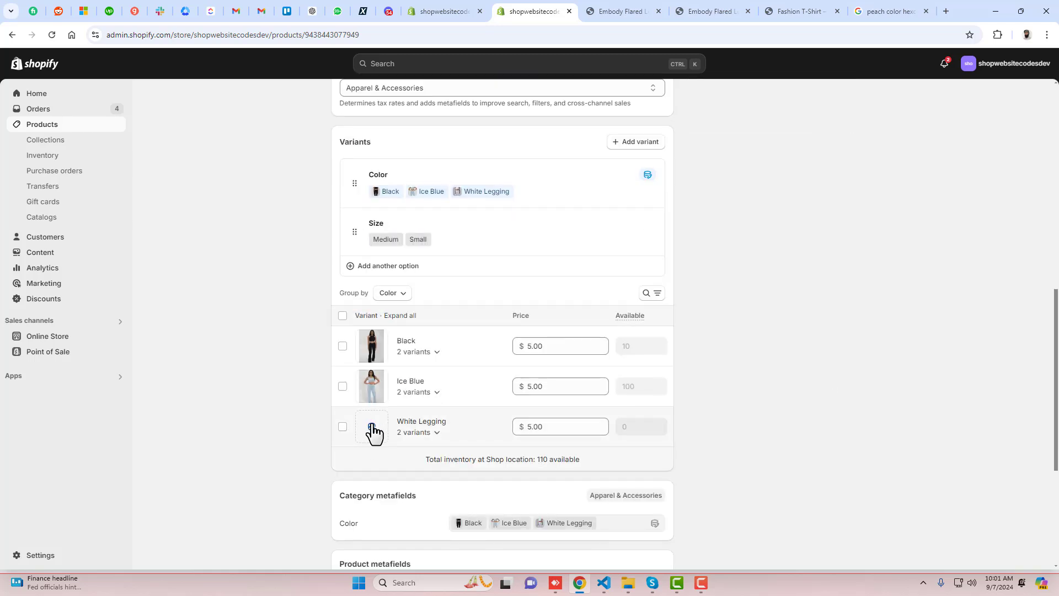
- Assign the front-view white leggings photo as the image of the White Legging variants and save the product
click(371, 429)
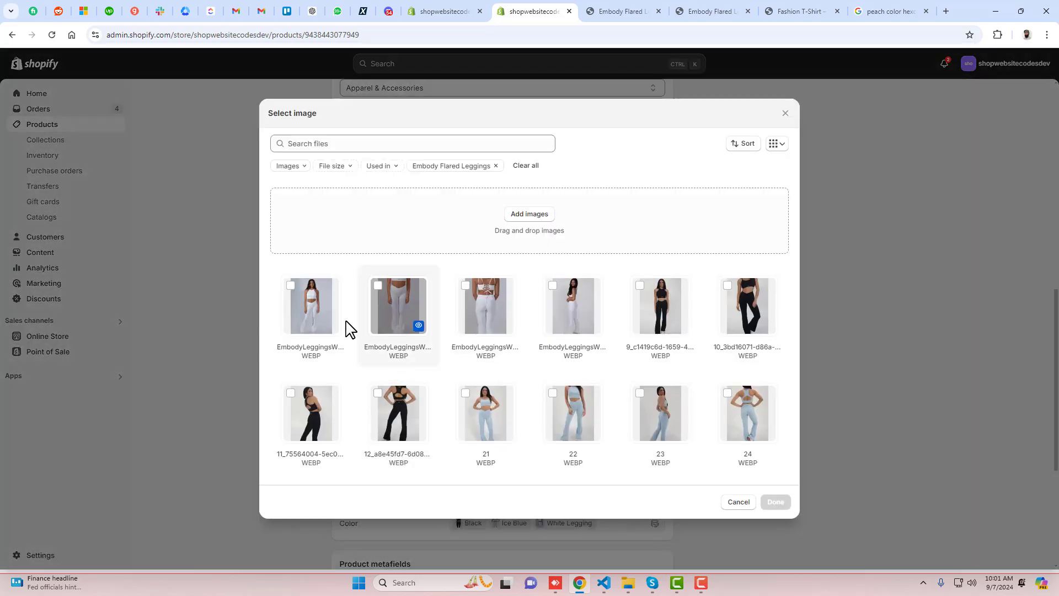
click(305, 303)
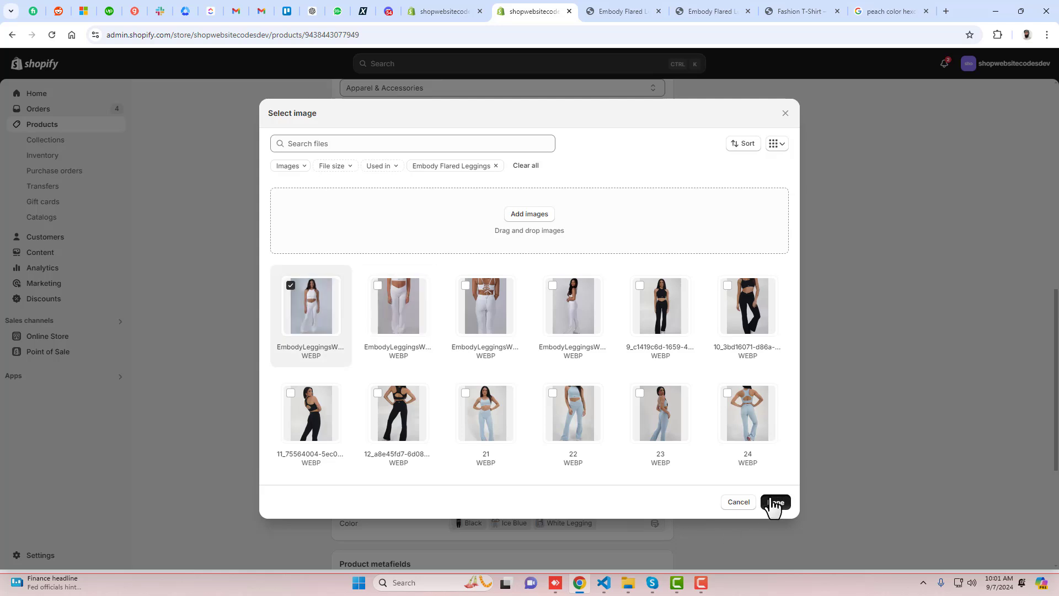
click(774, 503)
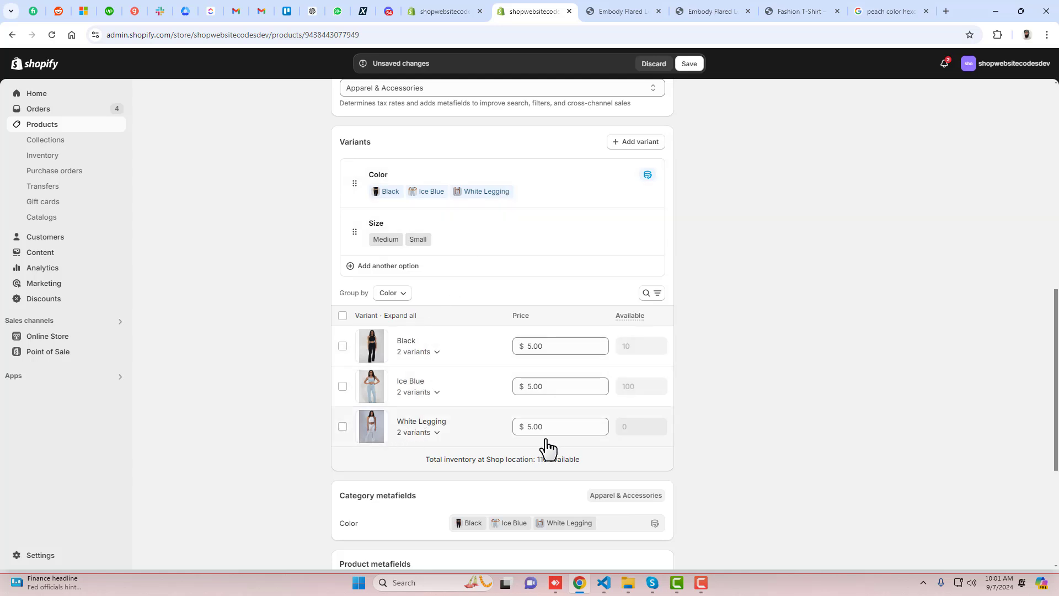
click(696, 65)
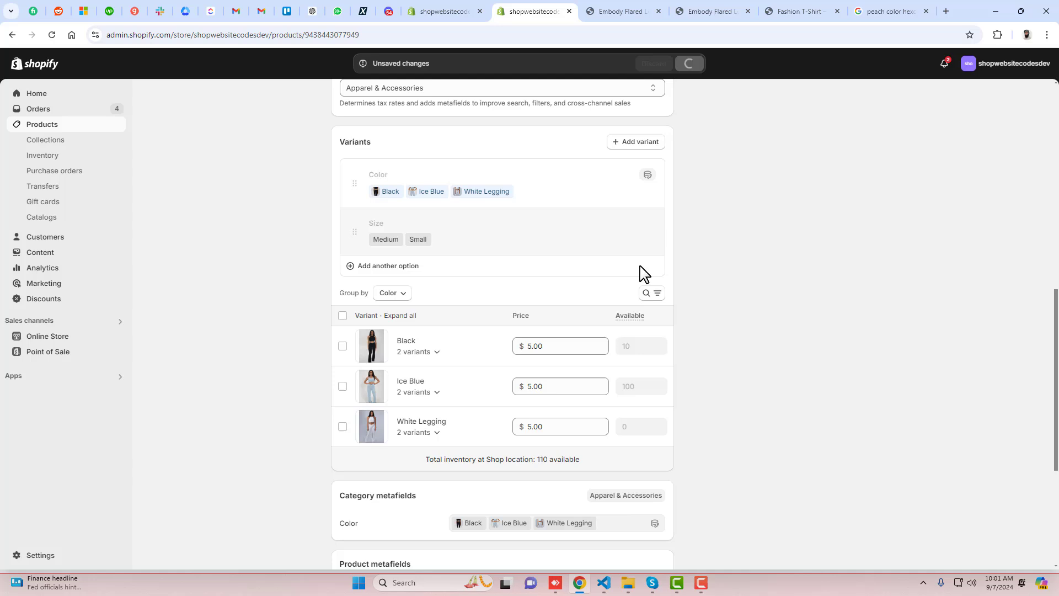
- Set the available stock to 4 for both the Medium and Small White Legging variants and save the product
click(413, 430)
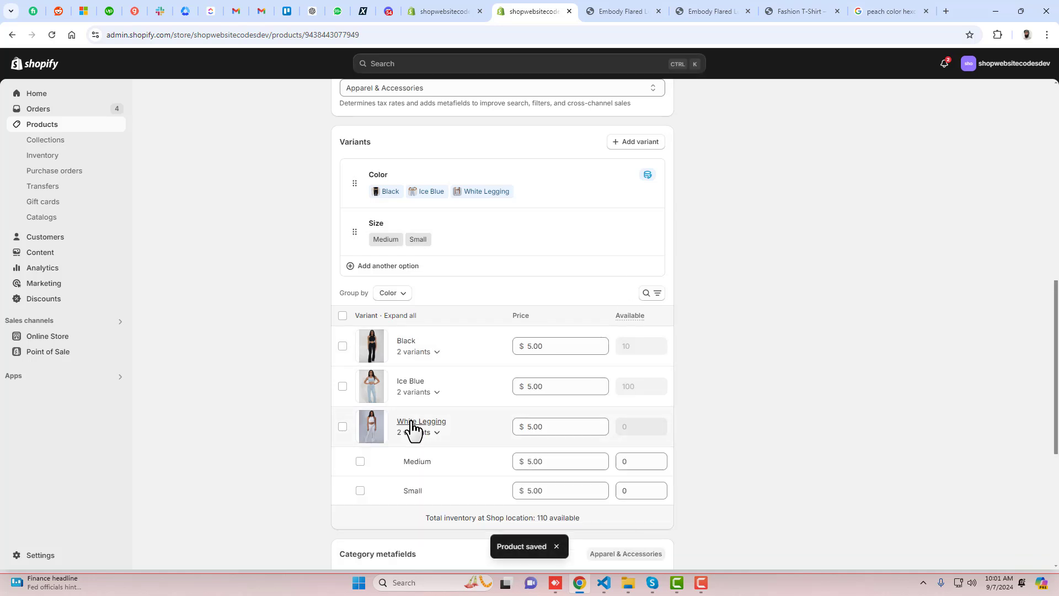
click(624, 460)
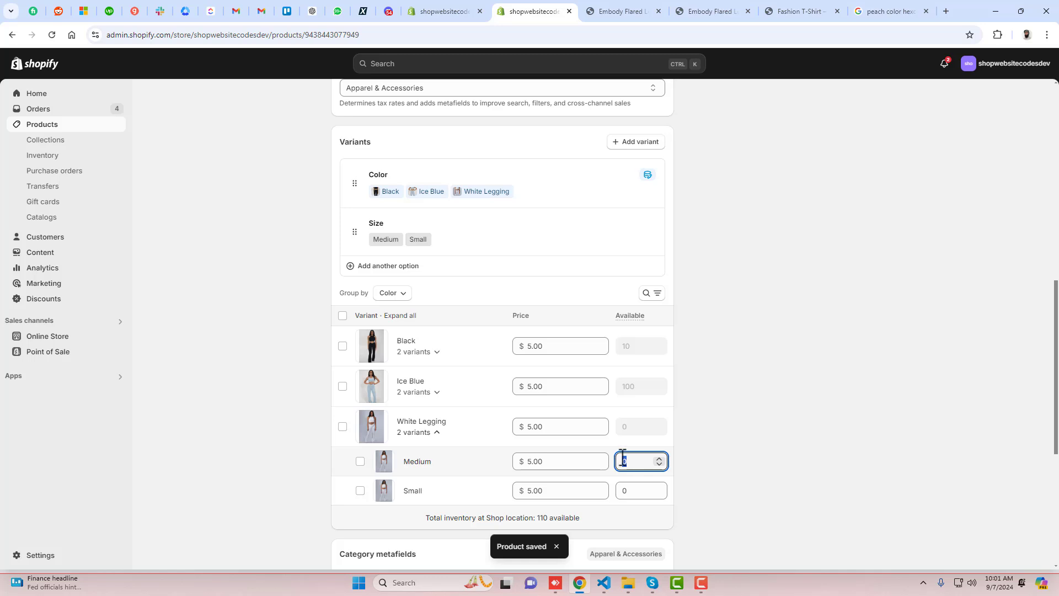
text(4)
click(634, 491)
text(4)
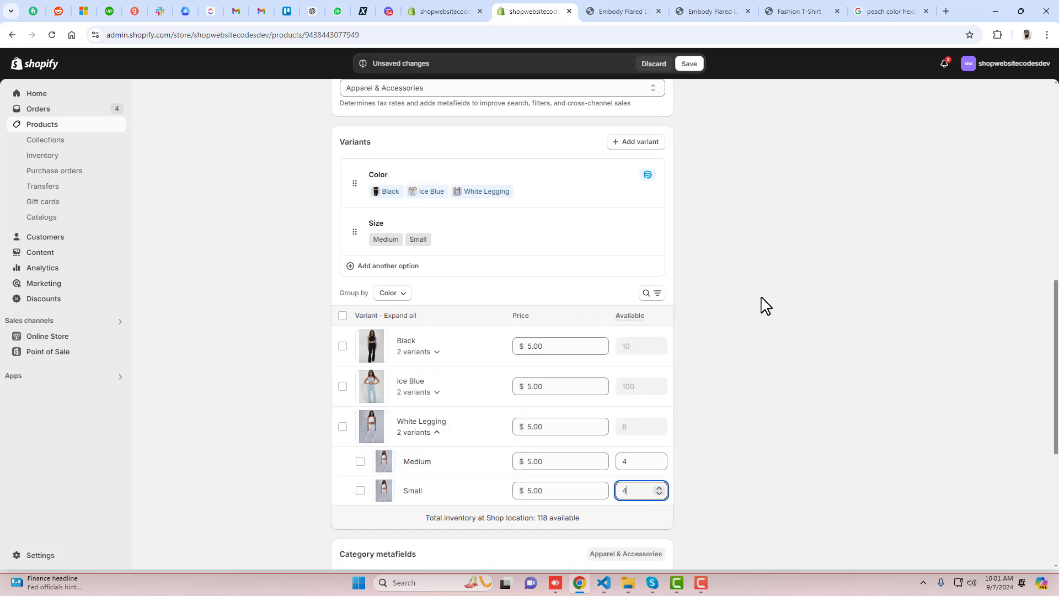
click(696, 154)
click(693, 66)
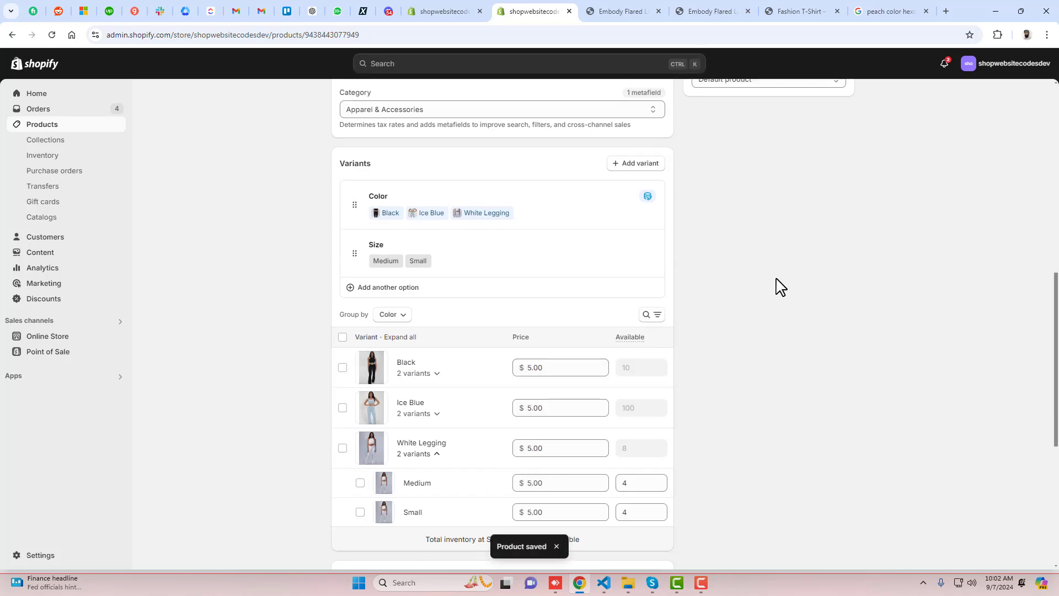
- Check the White Legging, Ice Blue and Black swatches on the leggings' storefront page, closing the duplicate leggings page
scroll(778, 287, up, 10)
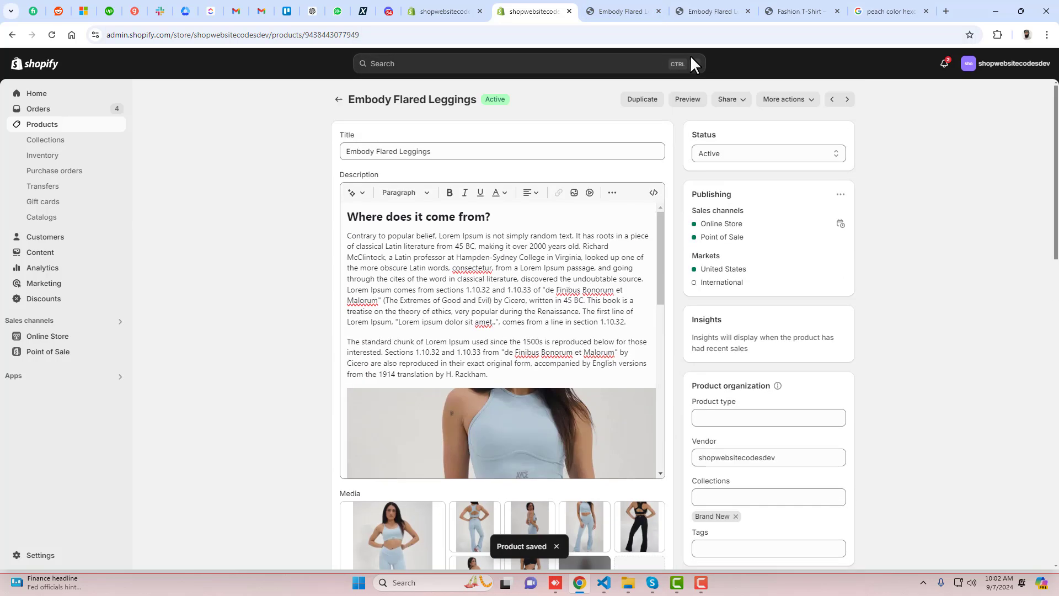
click(659, 11)
click(645, 10)
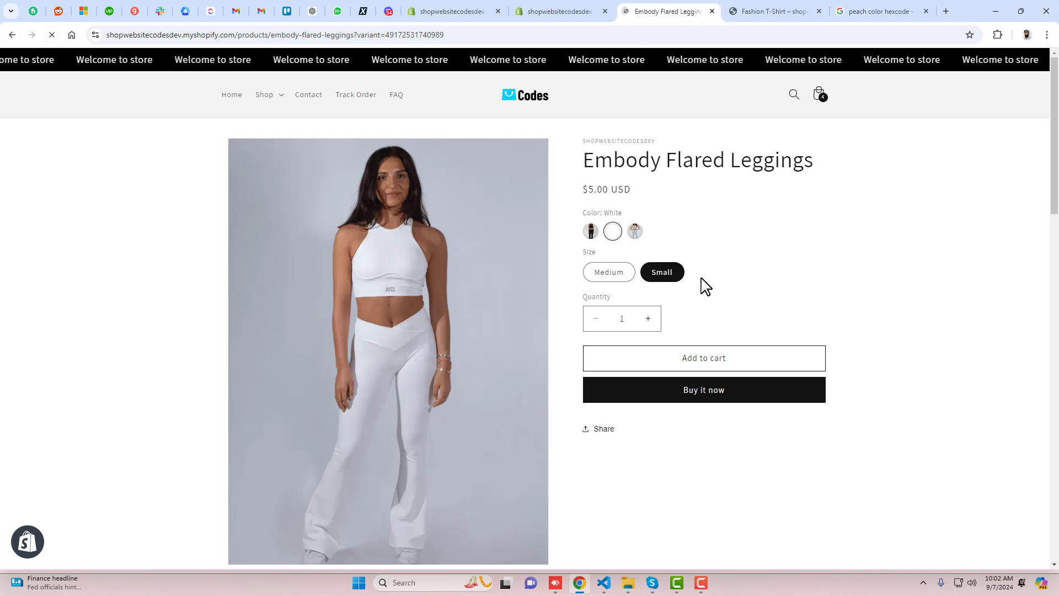
click(635, 230)
drag(604, 212, 659, 210)
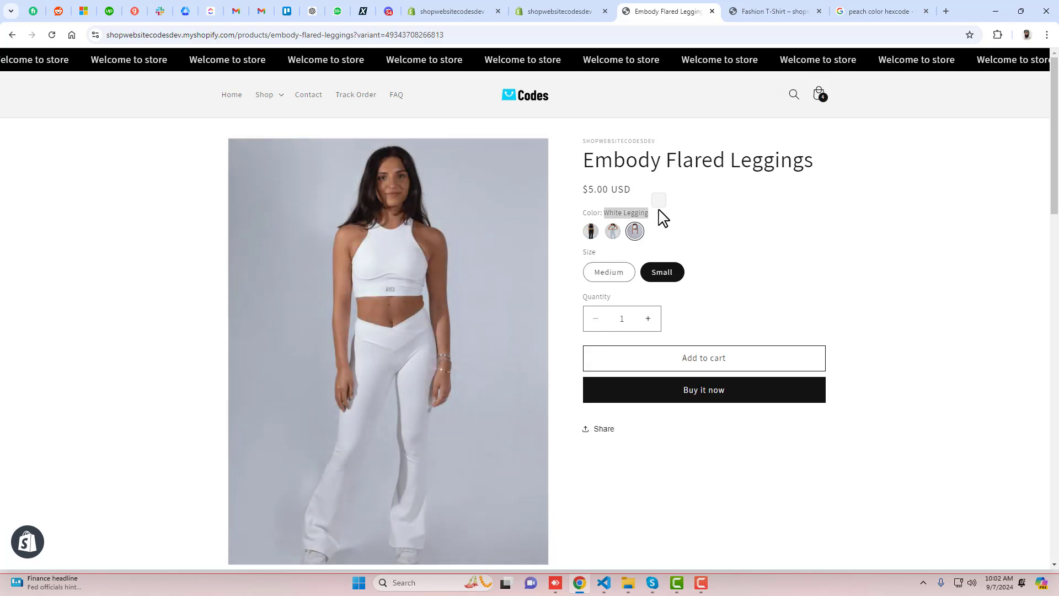
click(612, 234)
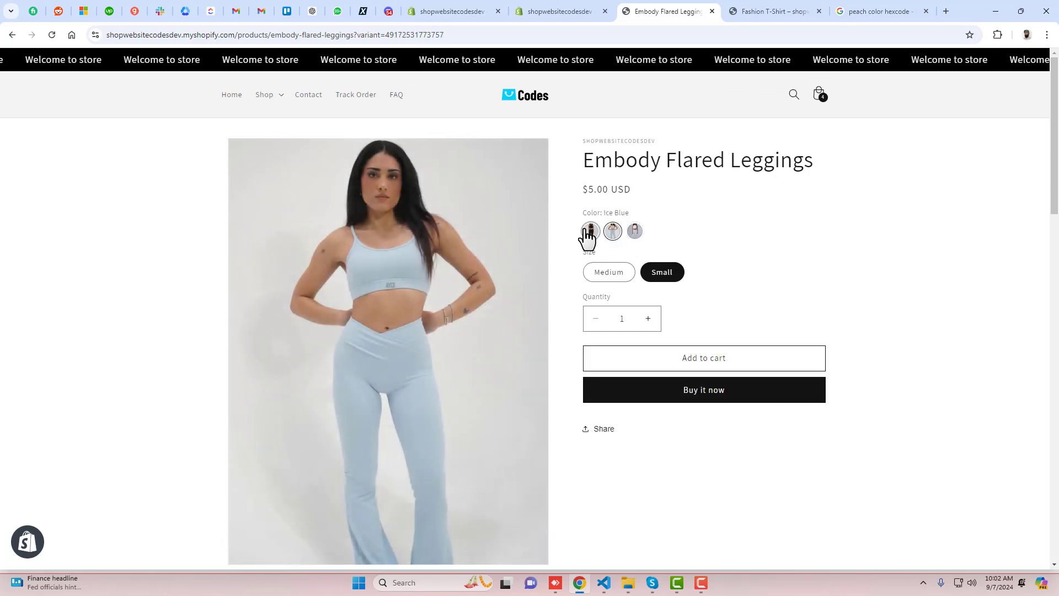
click(589, 234)
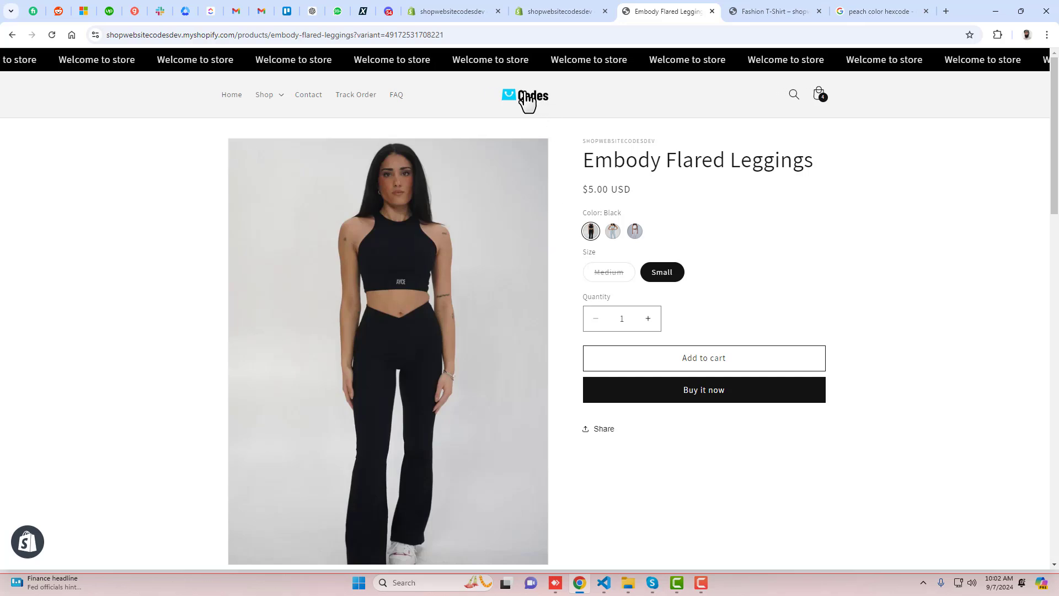
- Open Fashion T-Shirt from the storefront home page and check each of its colour swatches, finishing on White
scroll(593, 298, down, 9)
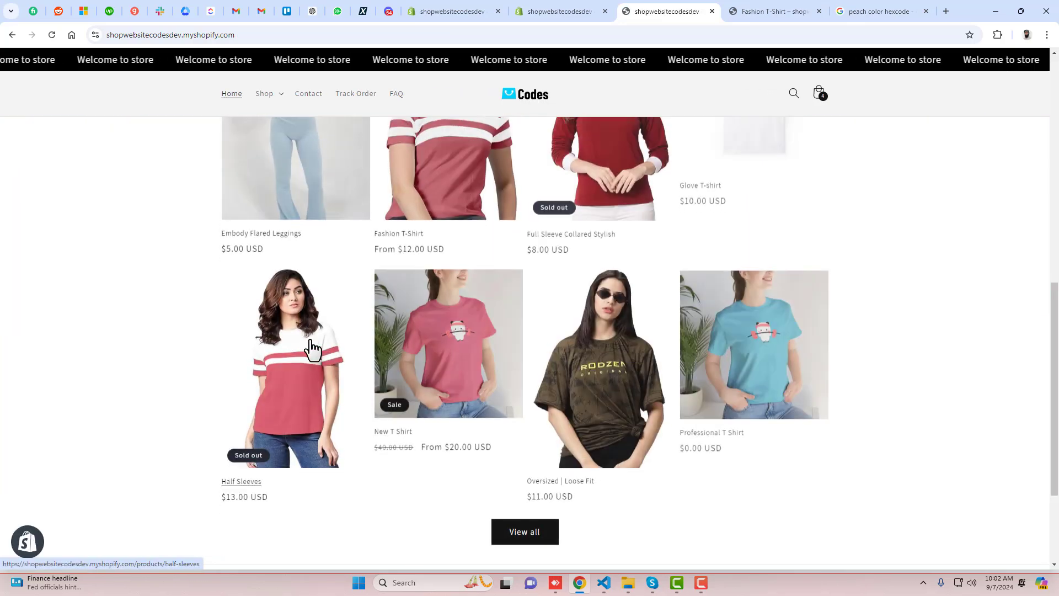
scroll(312, 199, up, 3)
click(444, 282)
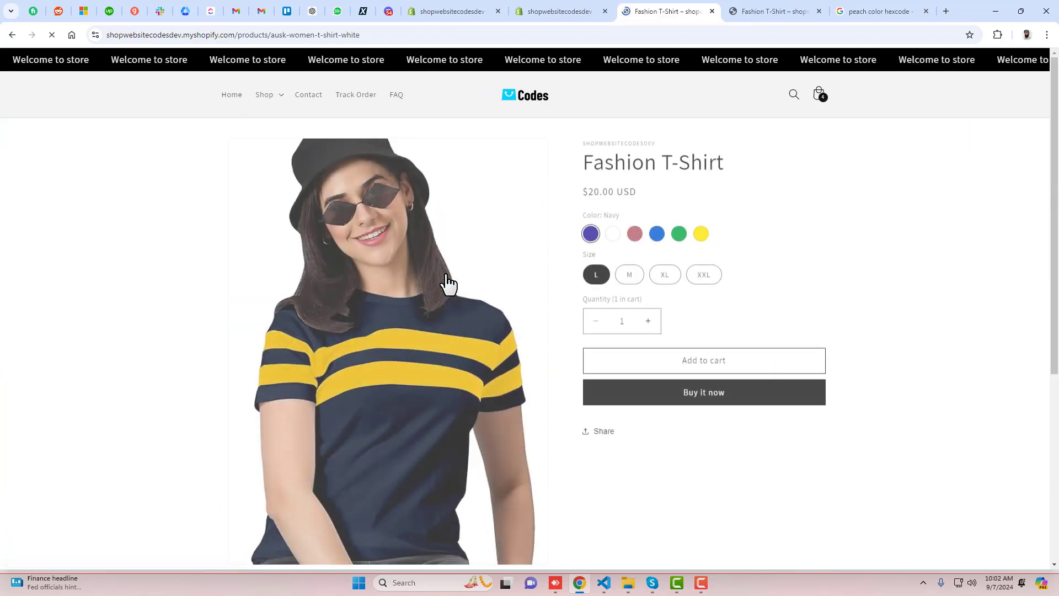
click(615, 234)
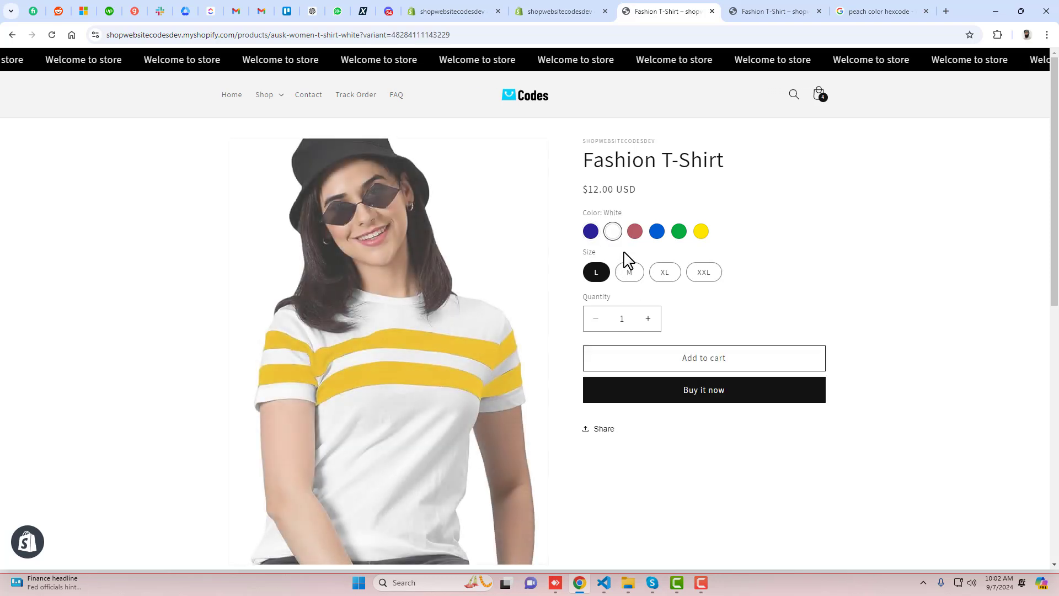
click(634, 236)
click(656, 234)
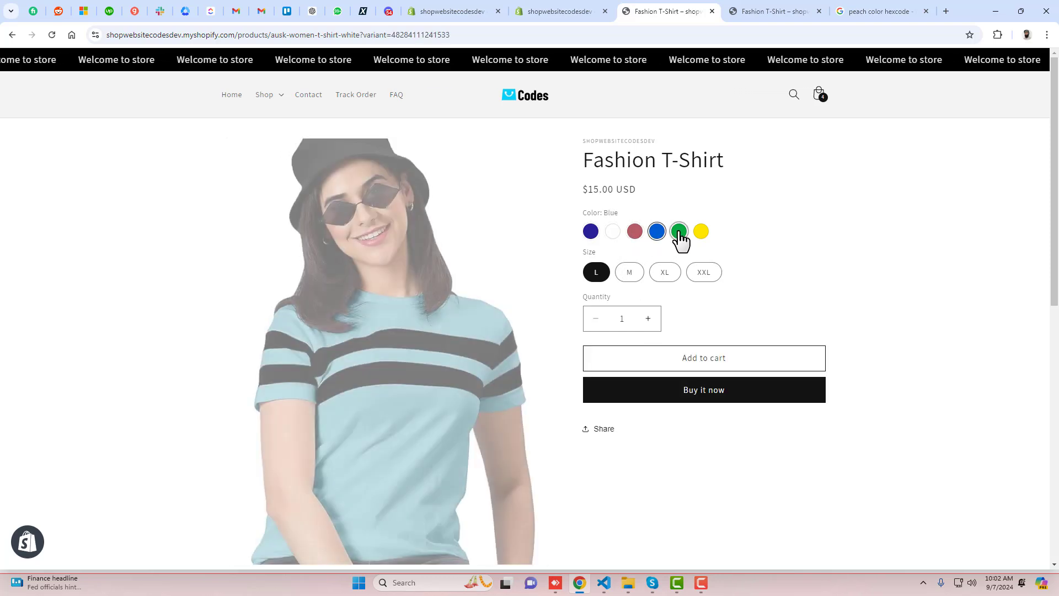
click(680, 237)
click(701, 236)
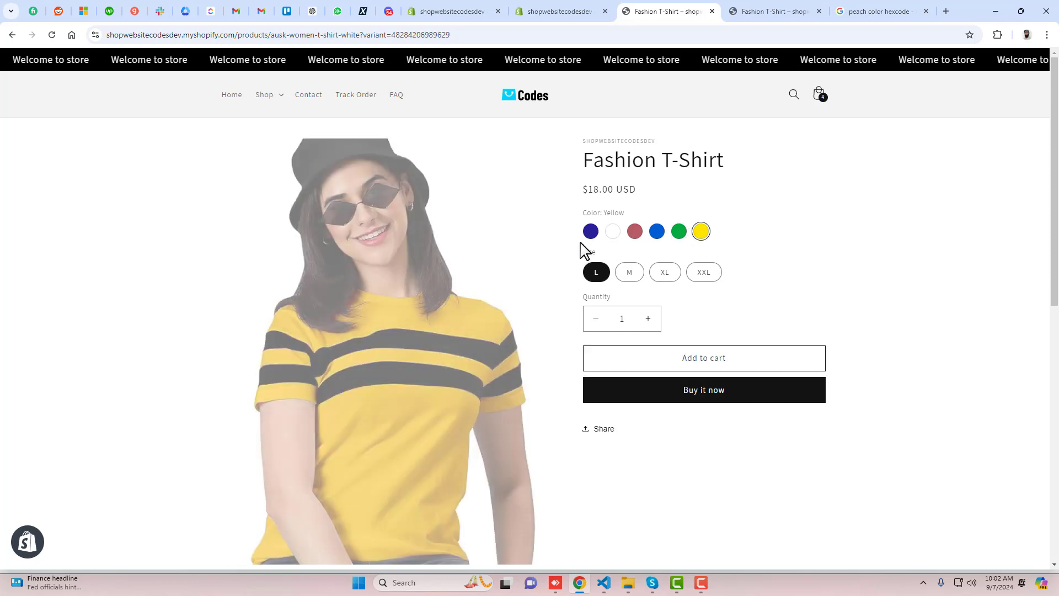
click(591, 236)
click(612, 237)
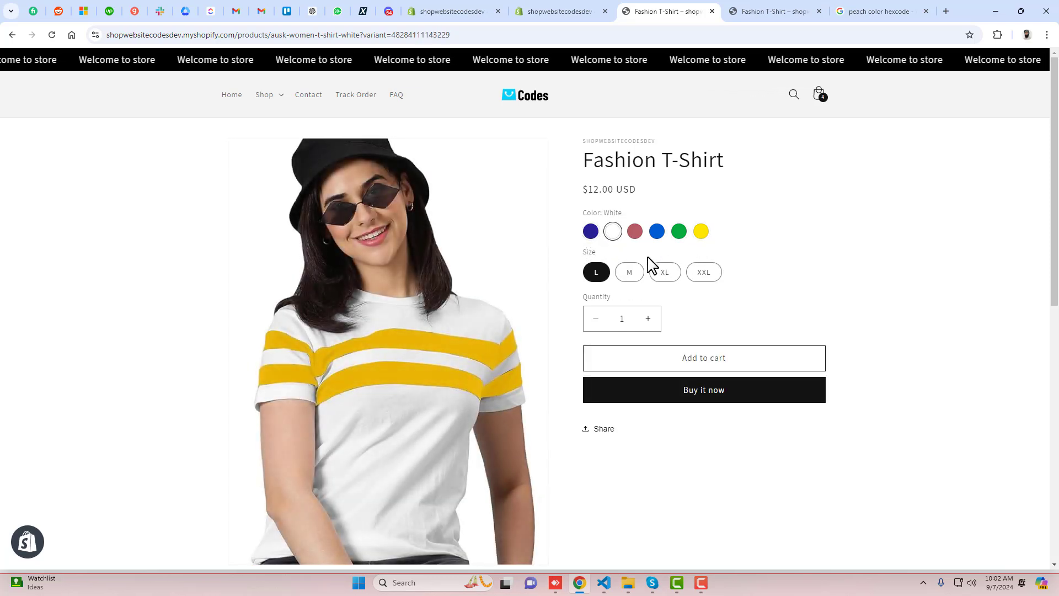
- Switch to the theme editor and try the variant picker with Square swatches and the Dropdown style
click(566, 8)
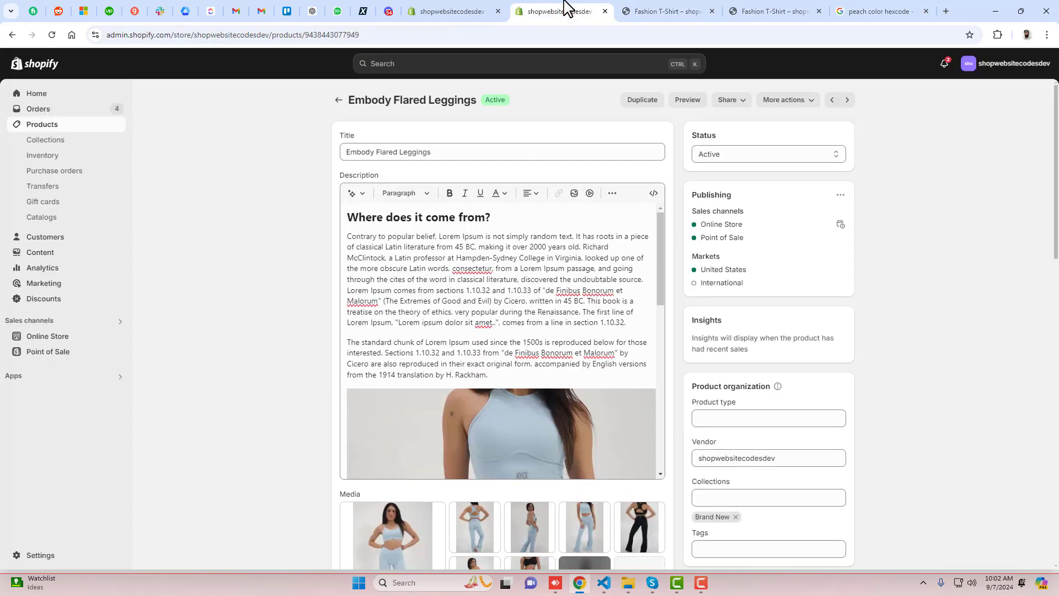
click(463, 8)
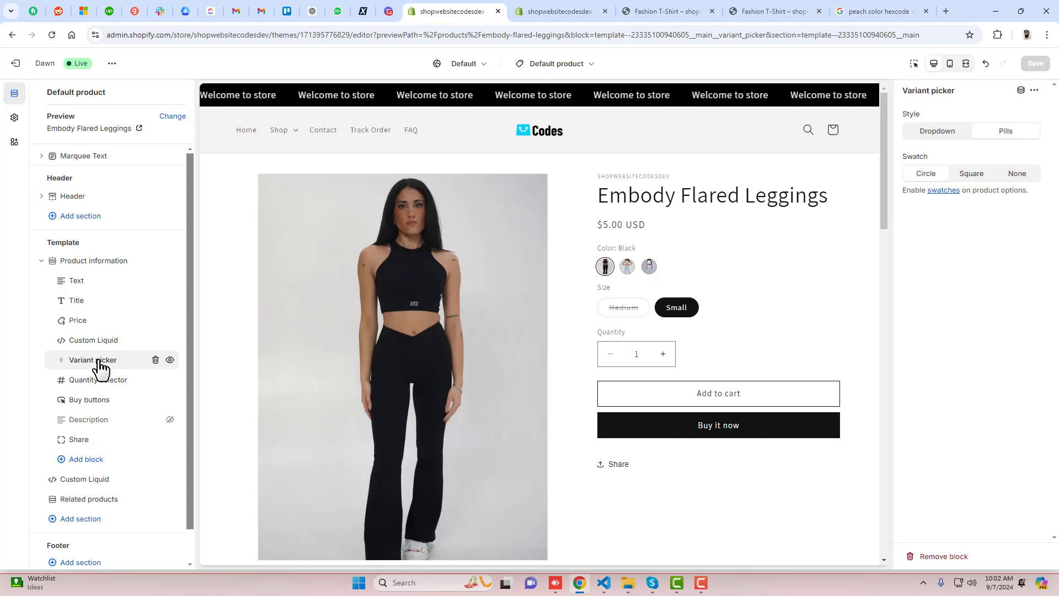
click(979, 178)
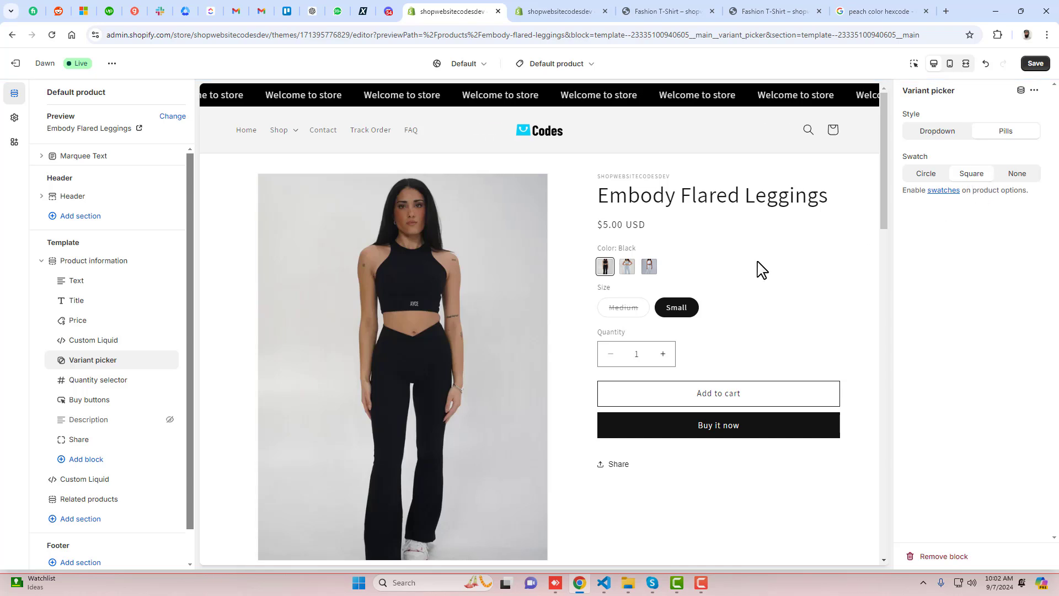
click(938, 133)
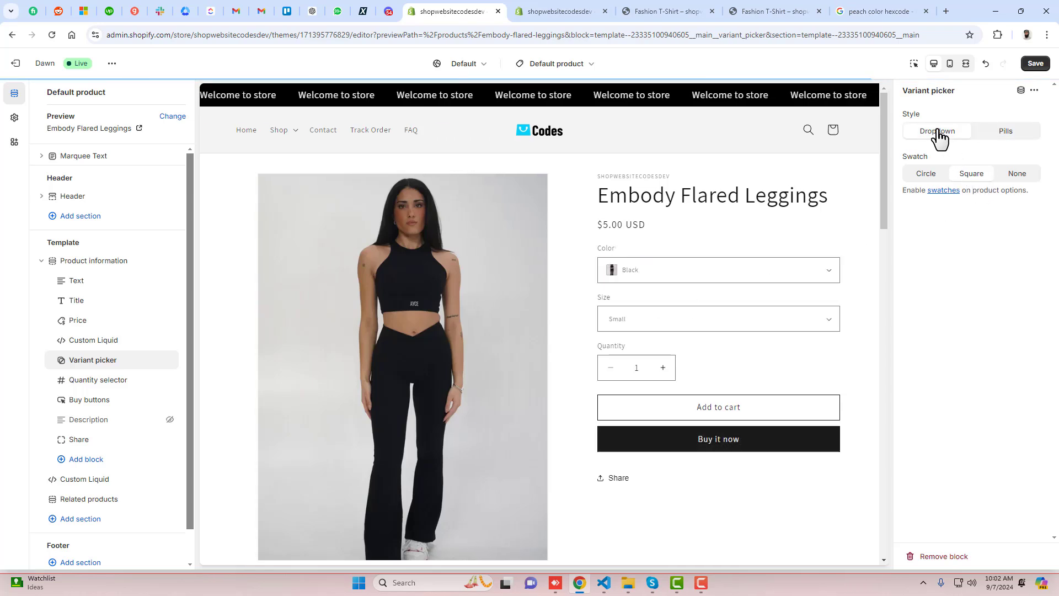
- Preview the Ice Blue and White Legging choices in the leggings' Color dropdown, finishing on Ice Blue
click(826, 273)
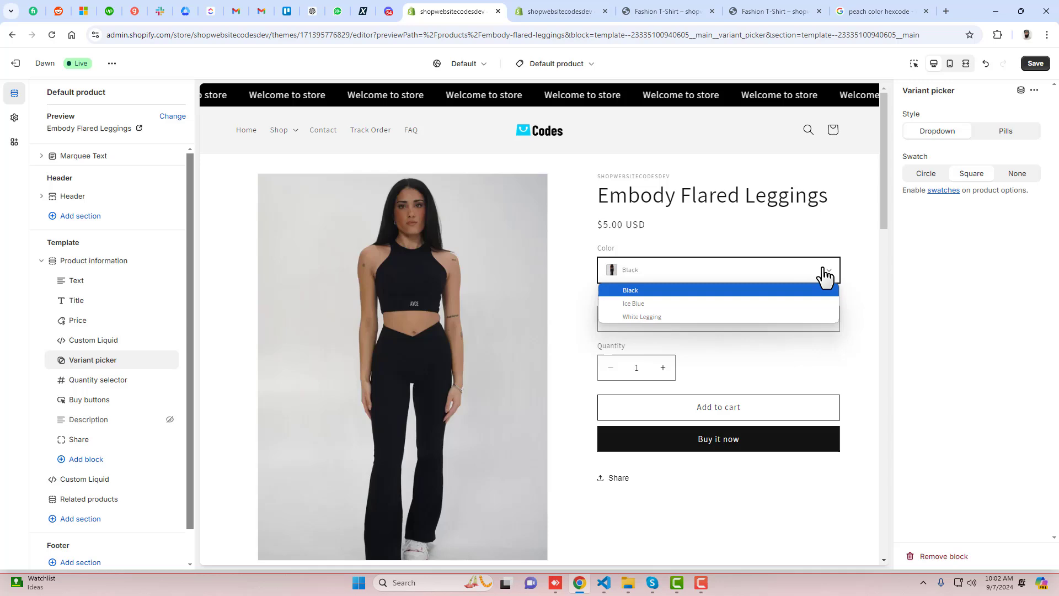
click(721, 302)
click(788, 278)
click(728, 315)
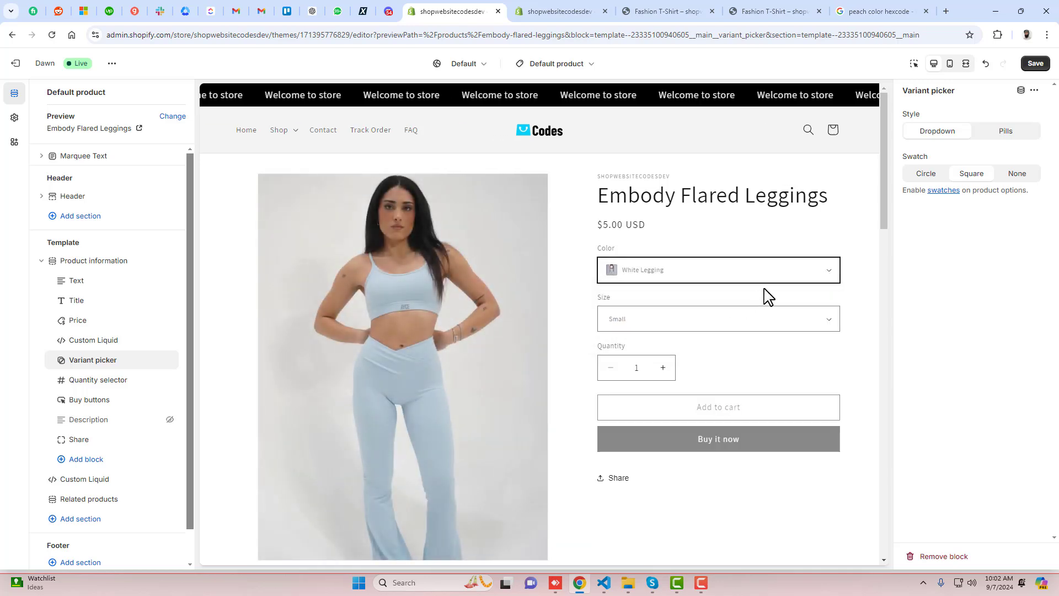
click(782, 279)
click(744, 304)
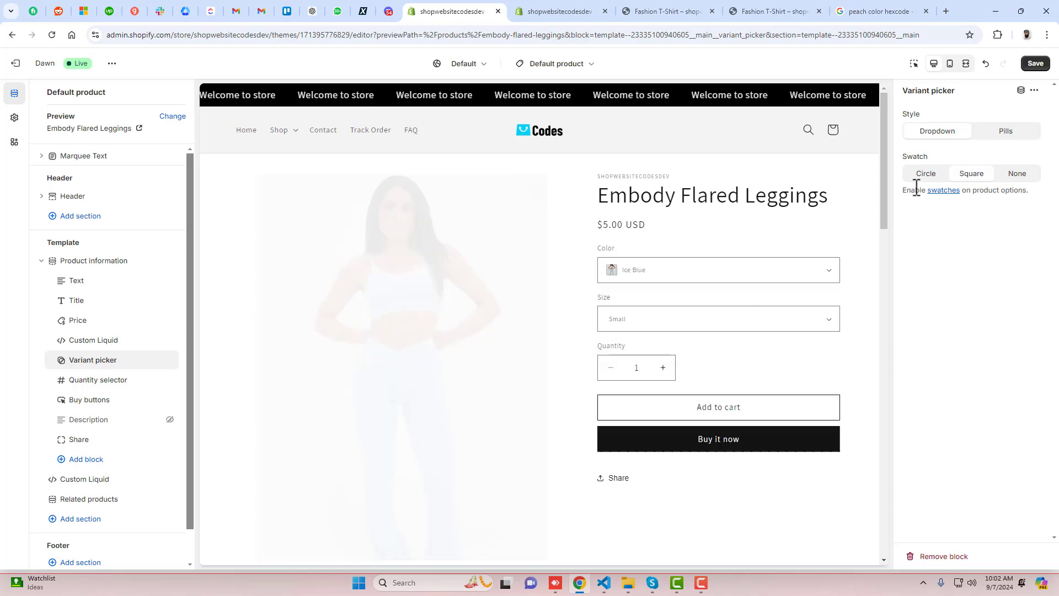
- Compare the variant picker's Dropdown and Pills styles and its Circle, Square and None swatches, finishing on Pills with Circle swatches
click(928, 174)
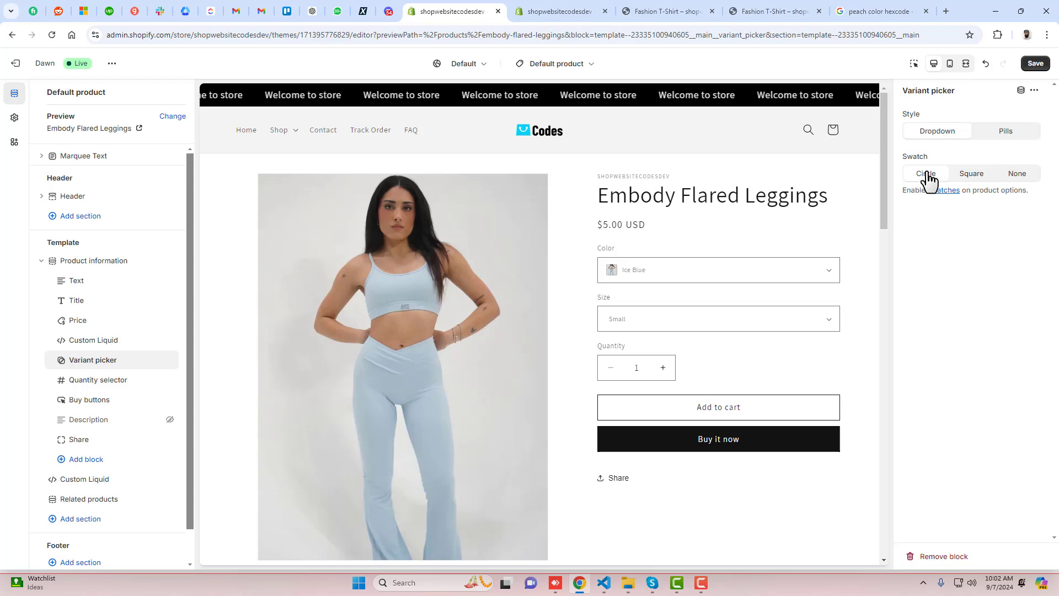
click(993, 133)
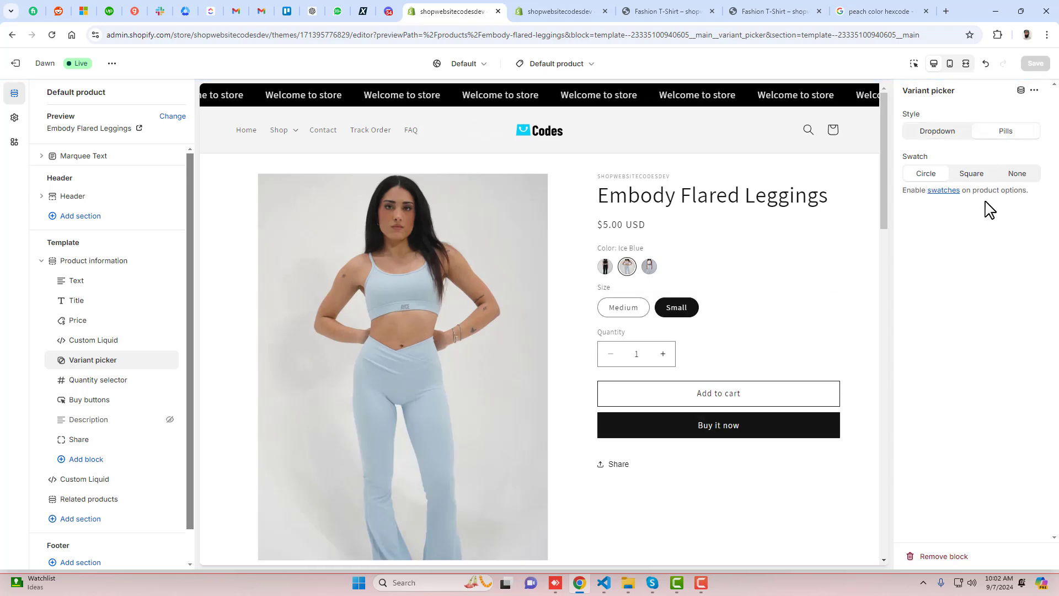
click(939, 133)
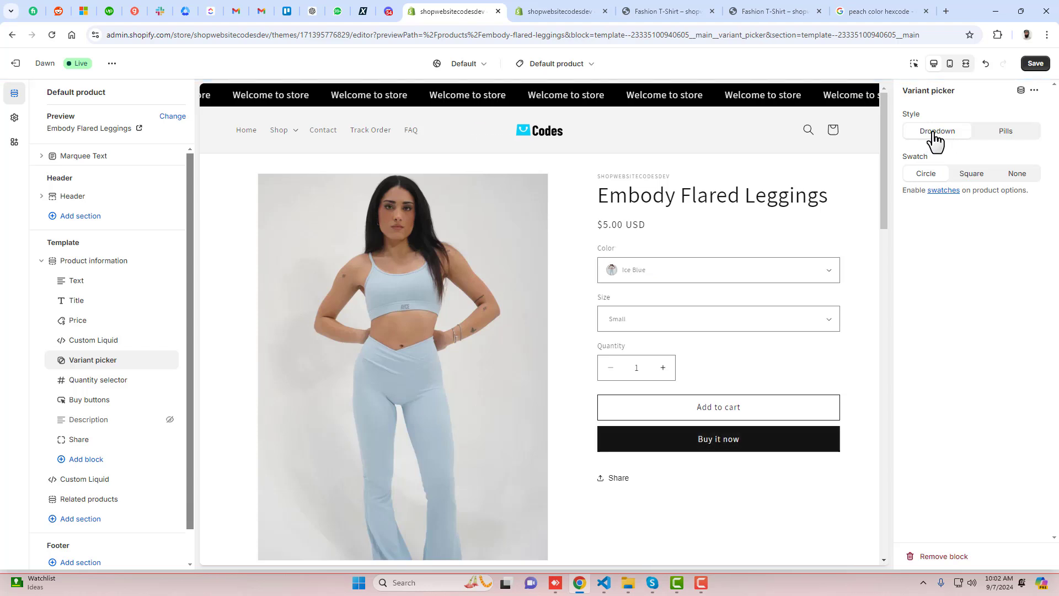
click(974, 176)
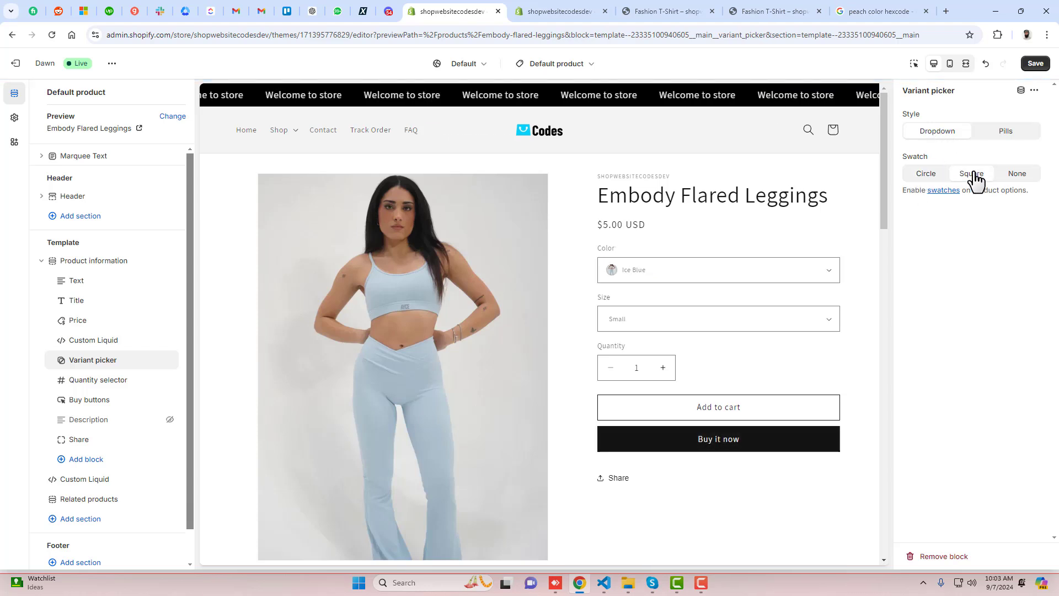
click(1013, 176)
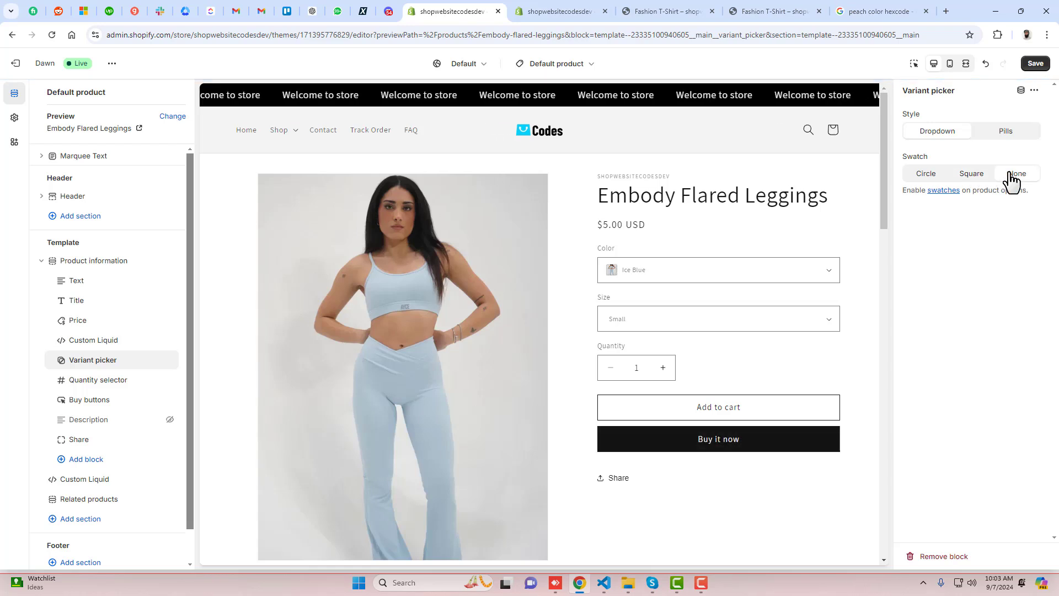
click(928, 175)
click(1009, 132)
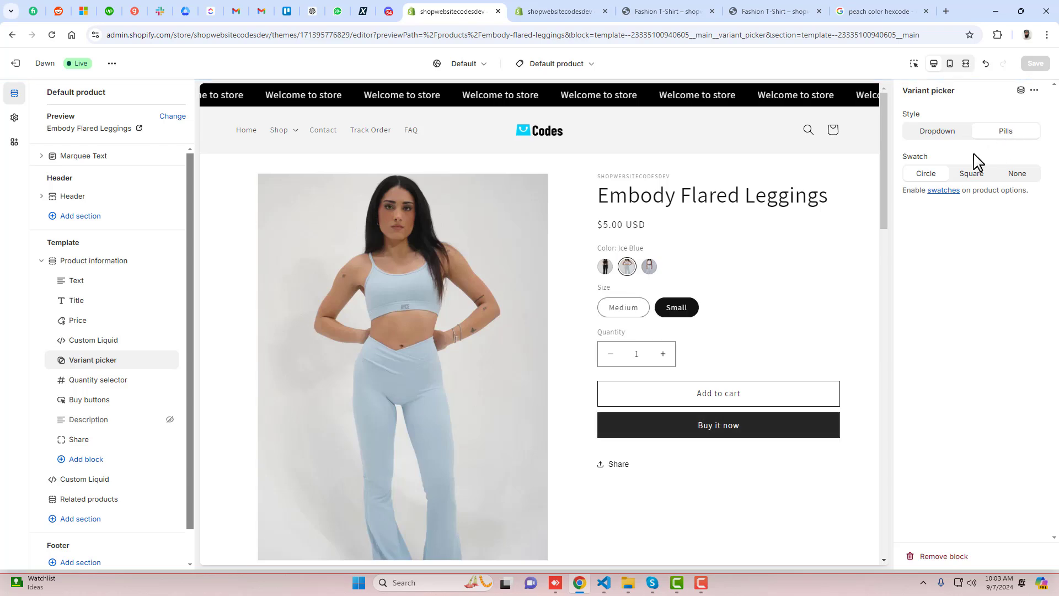
- Return to the storefront, open Embody Flared Leggings from the home page's featured products and select its Ice Blue swatch
key(ctrl+Tab)
key(ctrl+Tab)
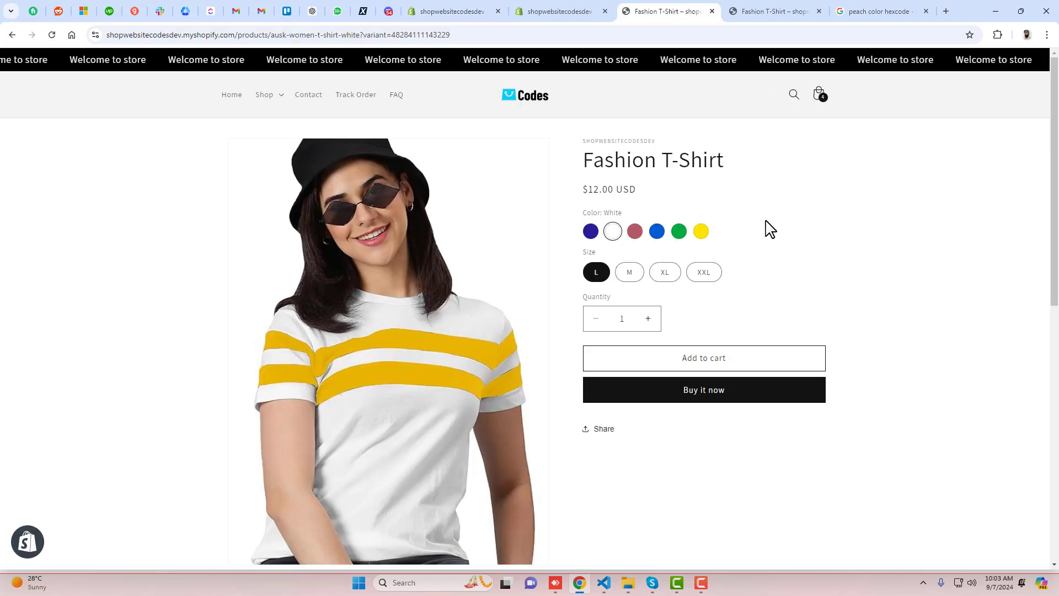
click(778, 10)
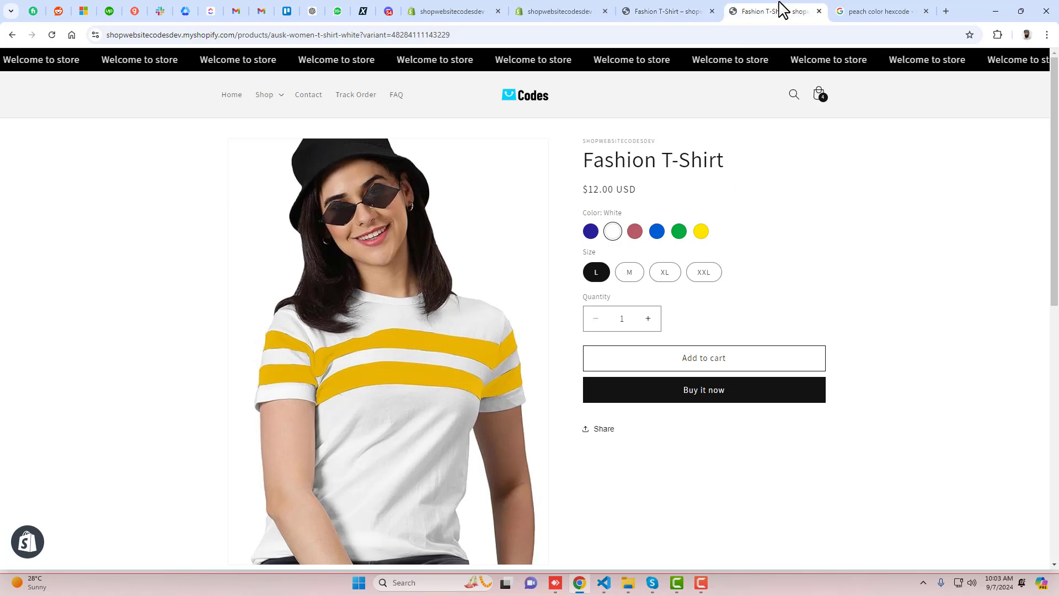
click(528, 101)
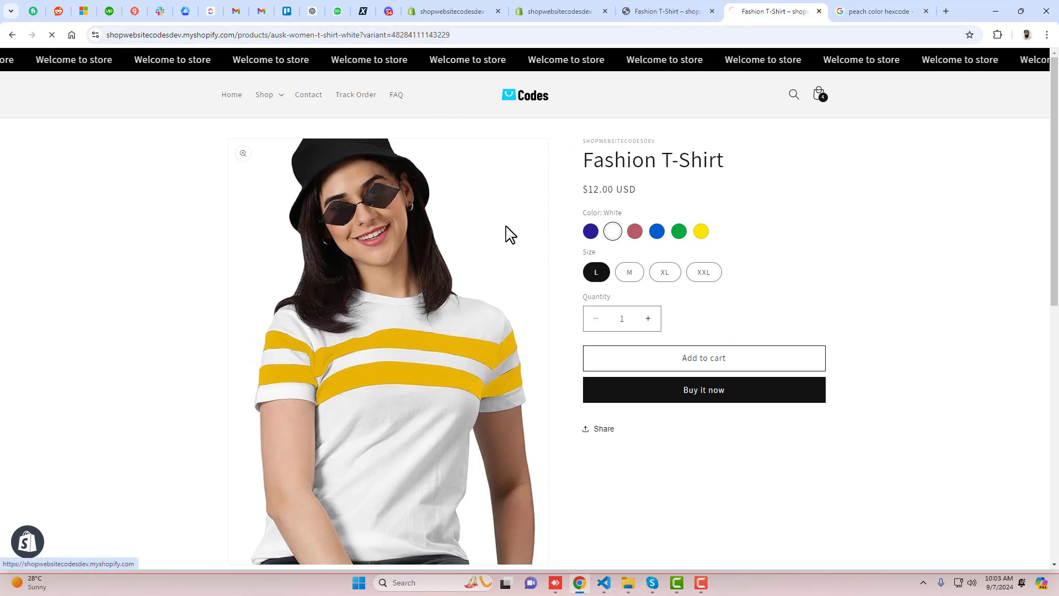
scroll(454, 340, down, 3)
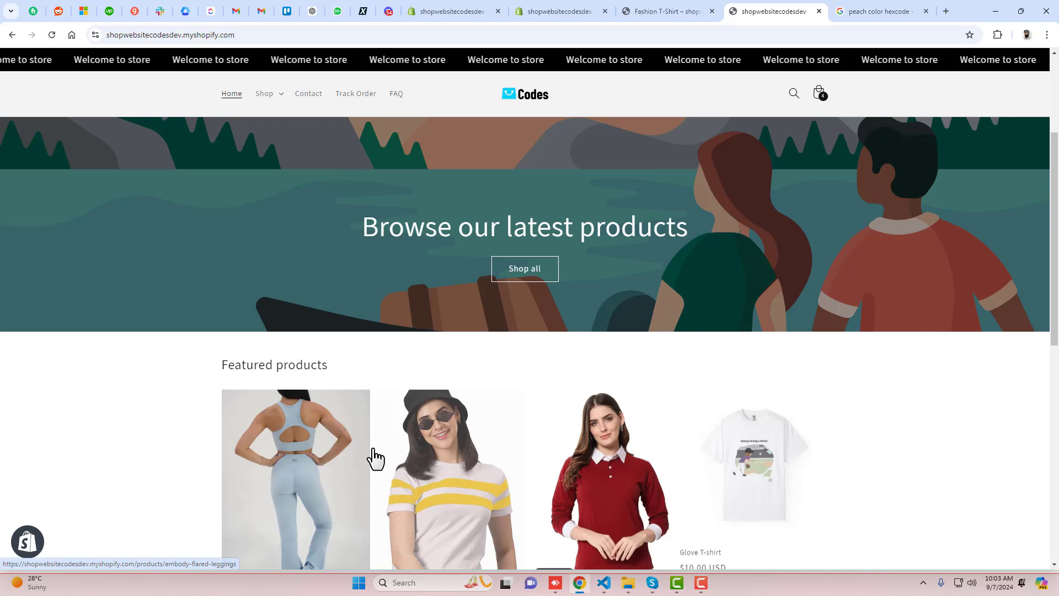
click(329, 456)
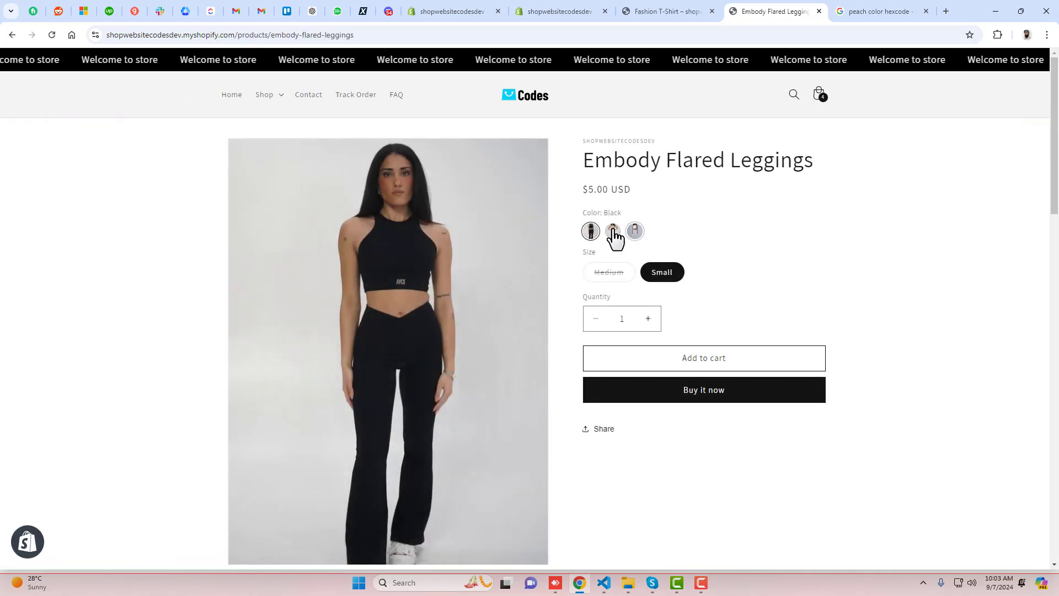
click(613, 232)
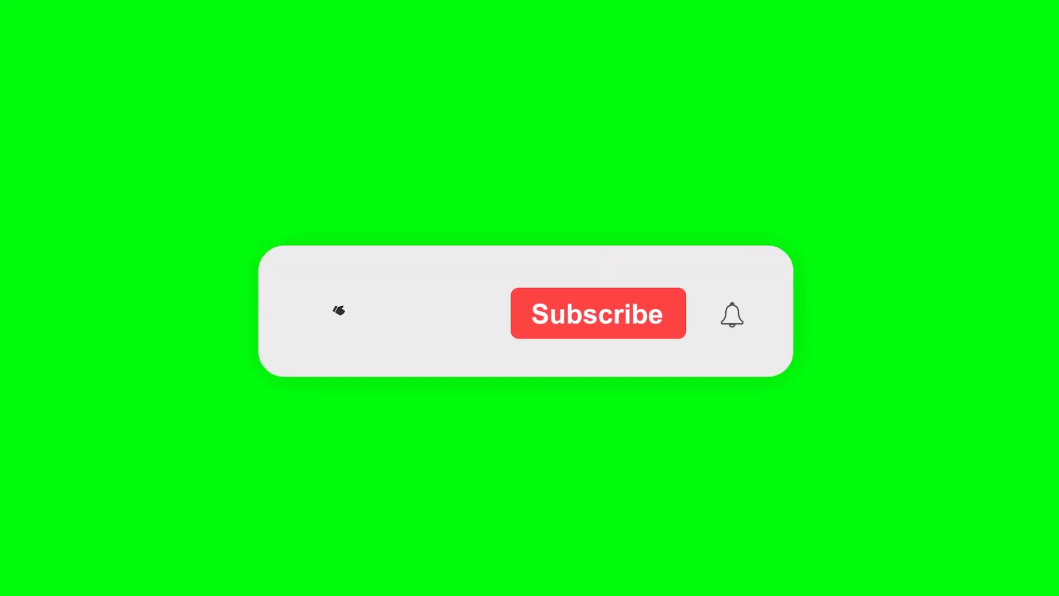